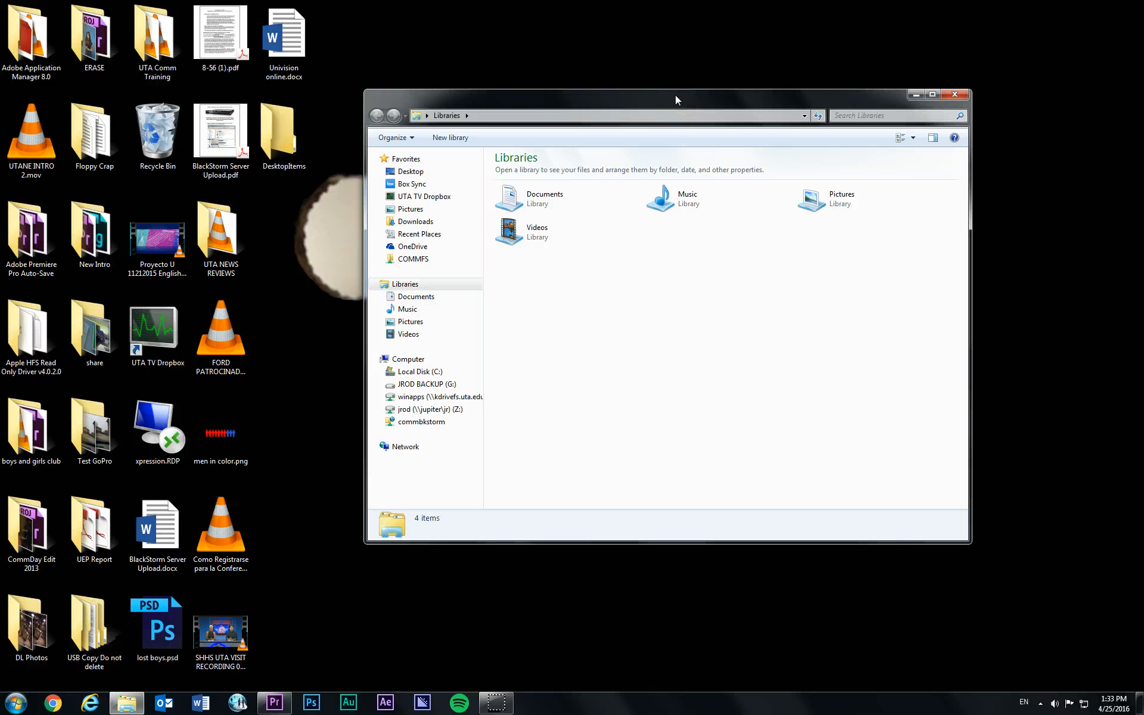
- Go to the network share \\departmentfs\comm in the open file explorer window
left_click(574, 119)
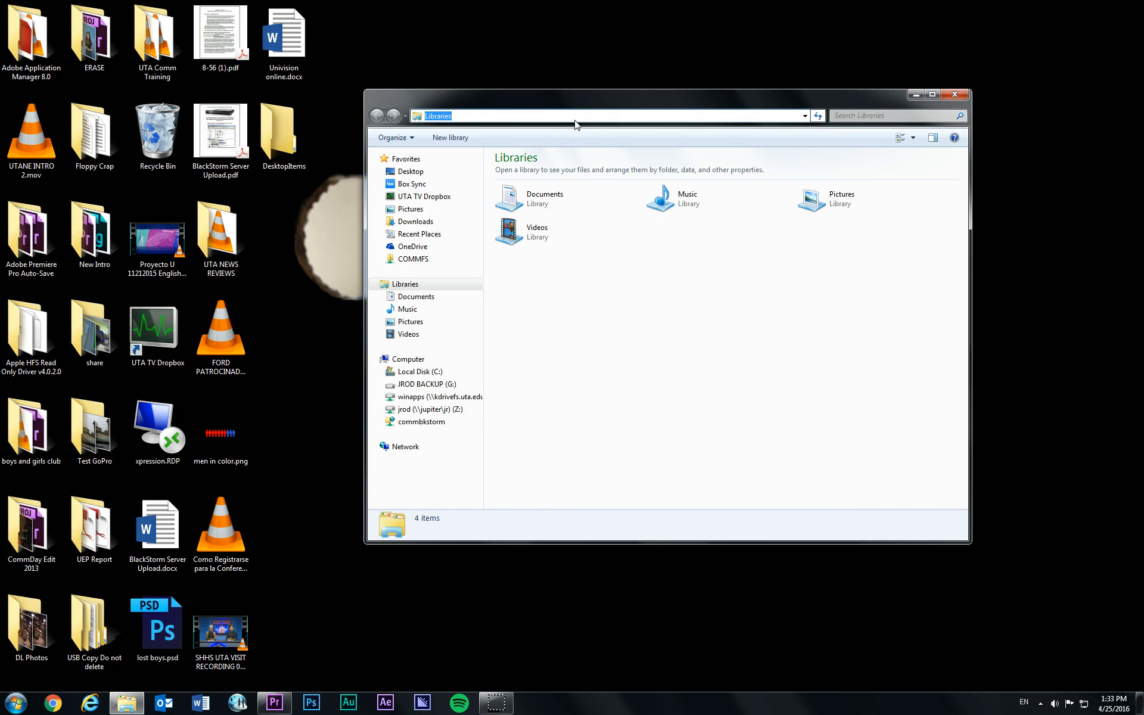
type("\\\\")
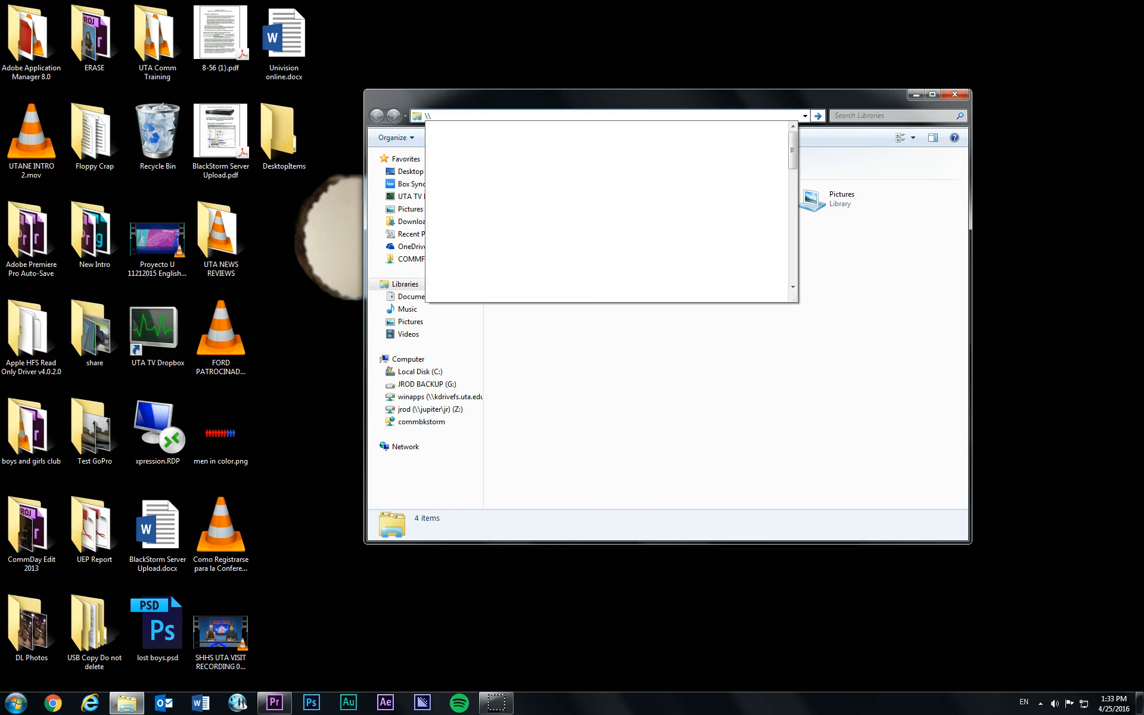
type("dep")
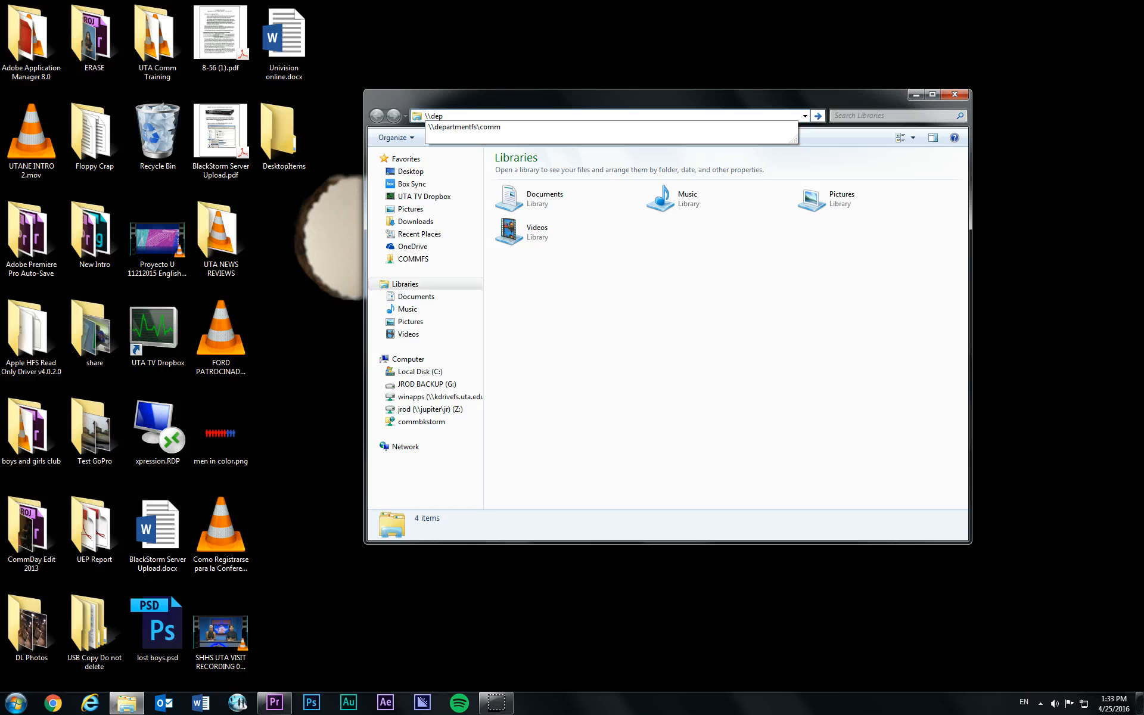
key("Down")
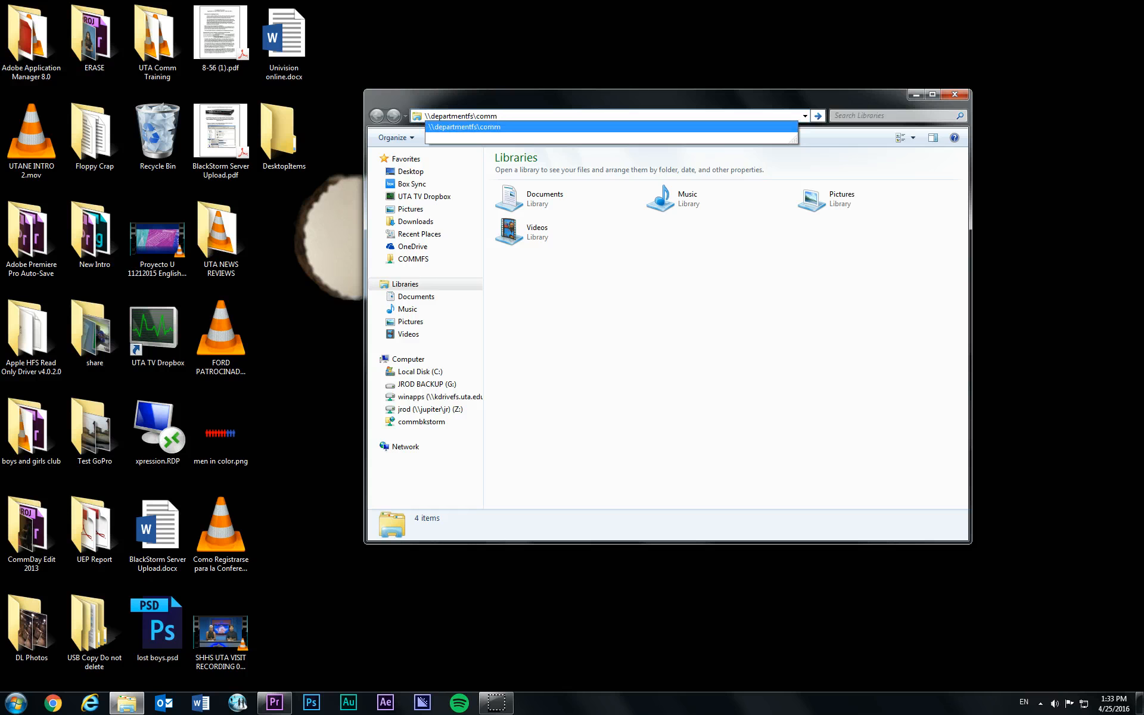
key("Return")
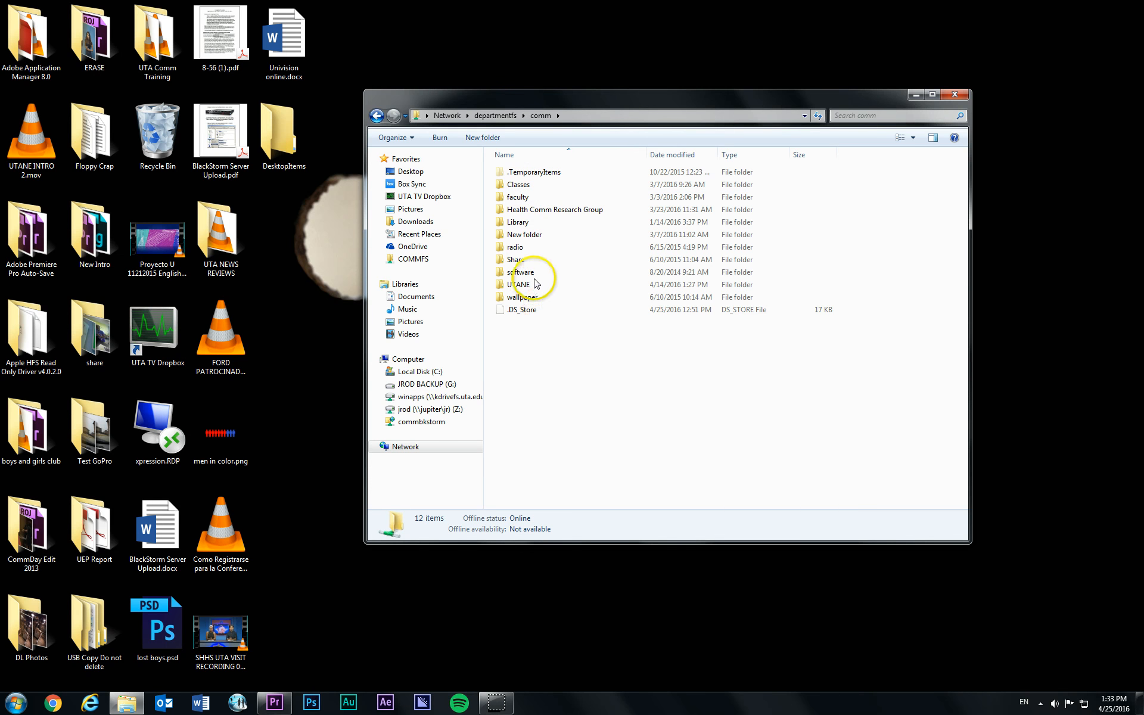
- Open the ChromaKeyDemo folder inside the instructor's own folder under faculty
double_click(524, 197)
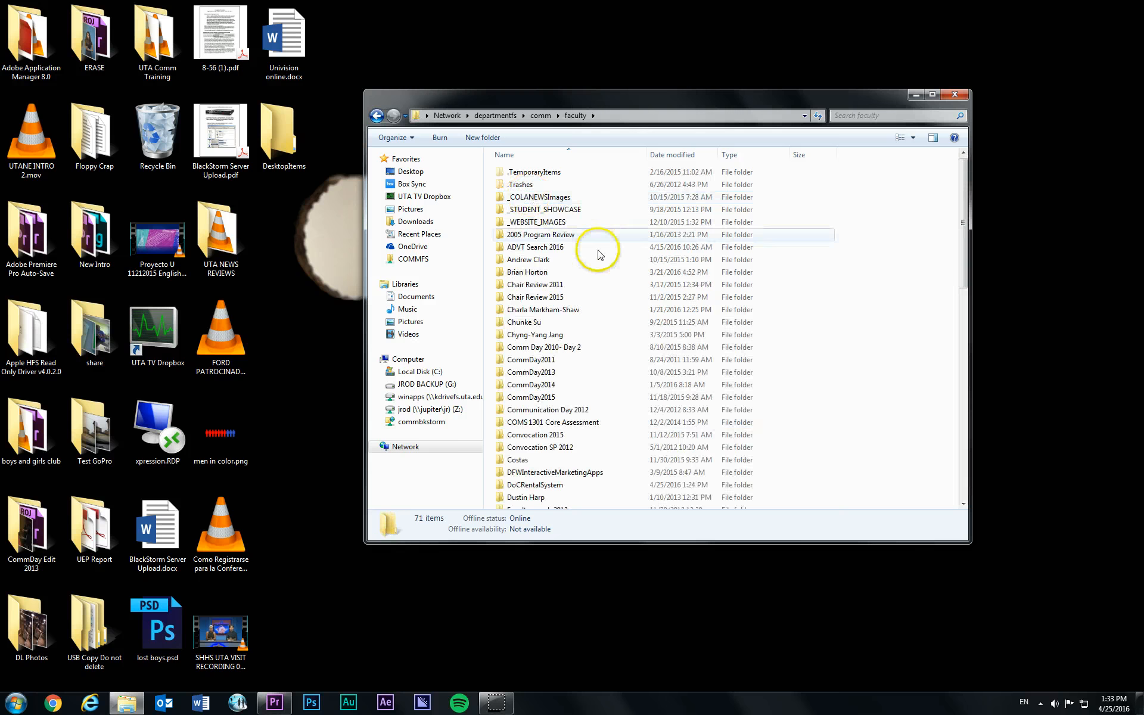
scroll(563, 420, "down", 4)
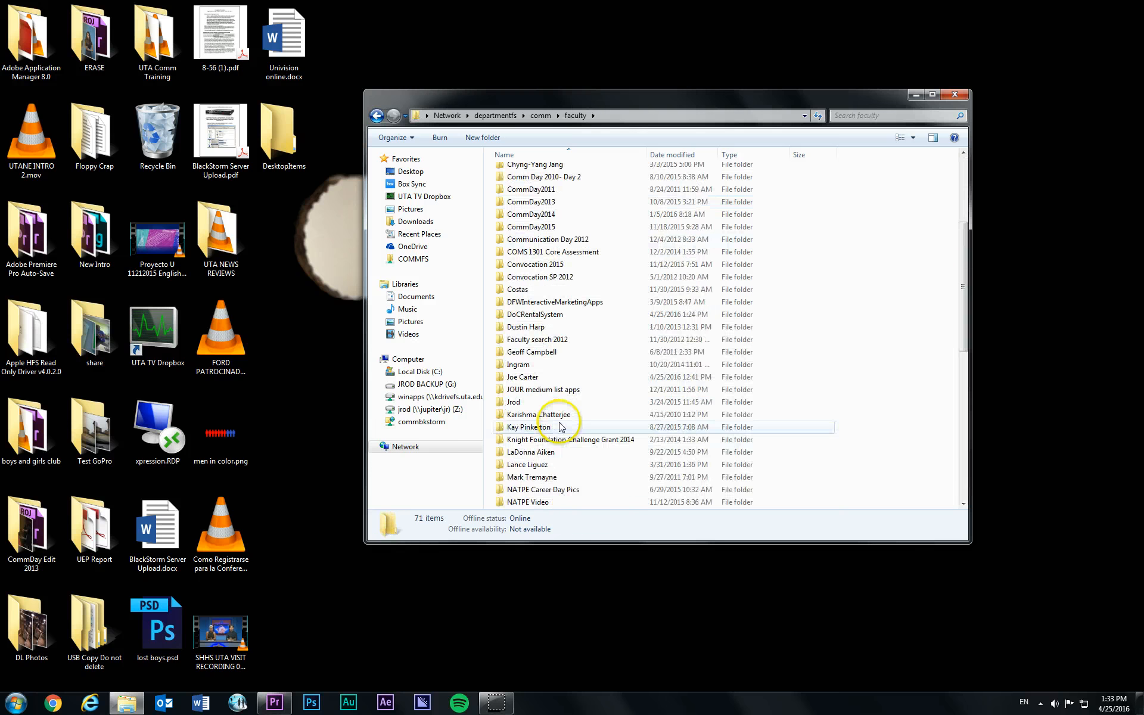
double_click(541, 377)
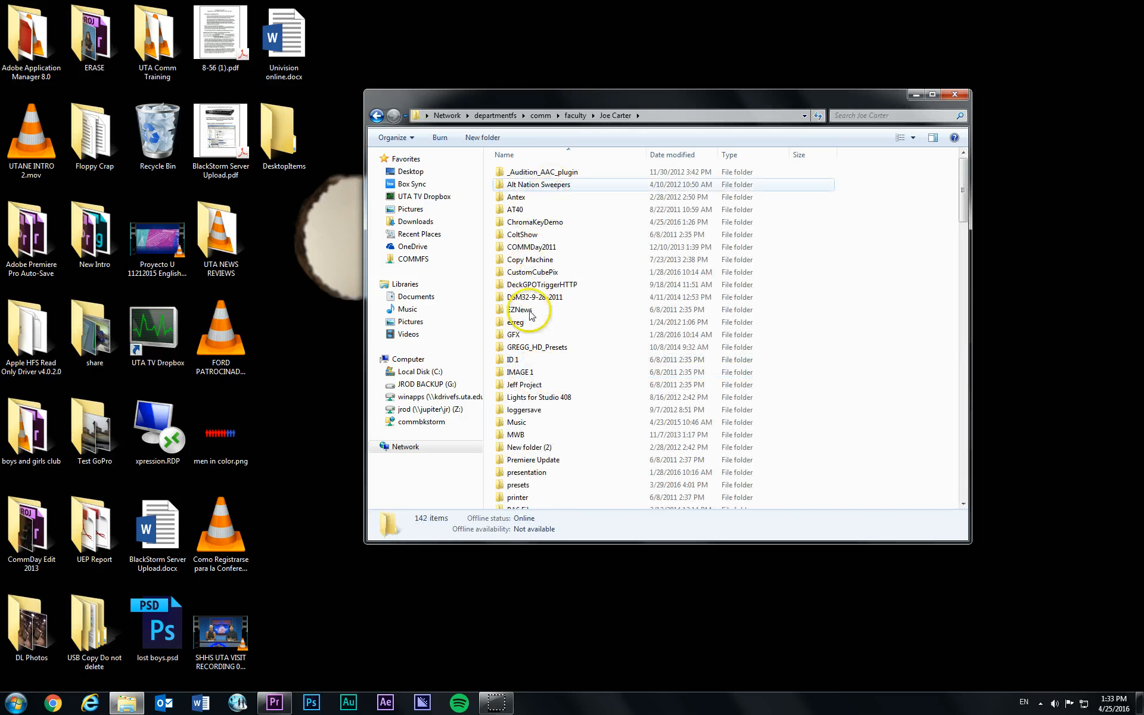
double_click(542, 226)
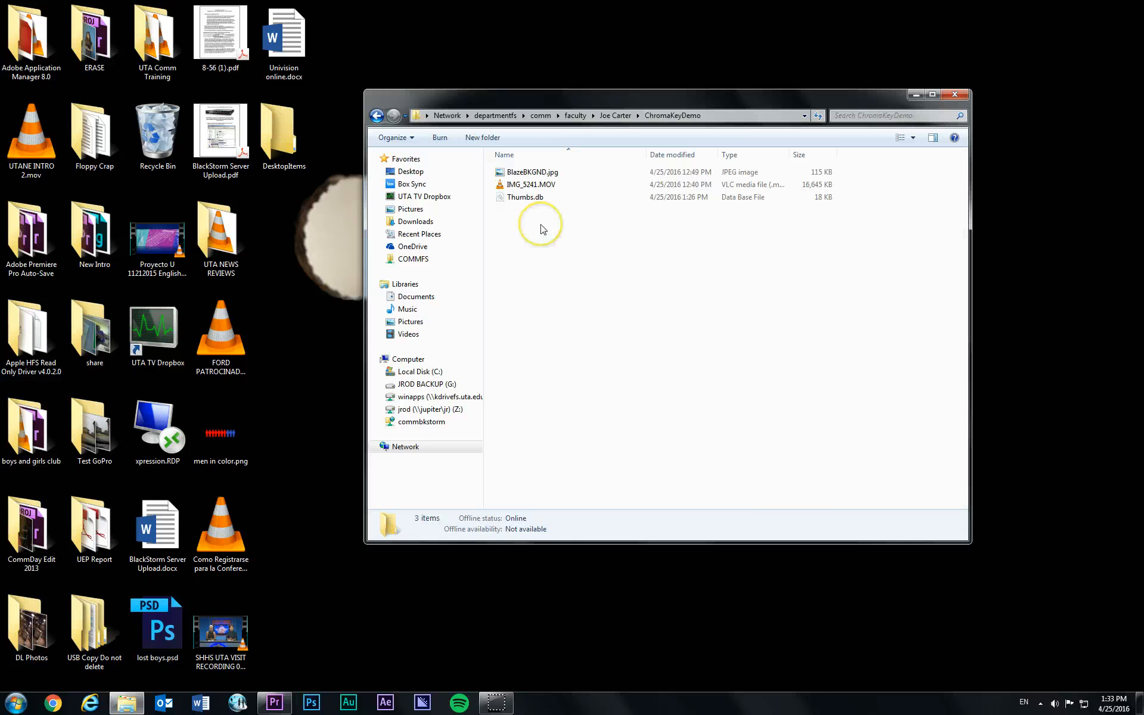
- Copy BlazeBKGND.jpg and IMG_5241.MOV from ChromaKeyDemo to the desktop and close the folder window
left_click(539, 186)
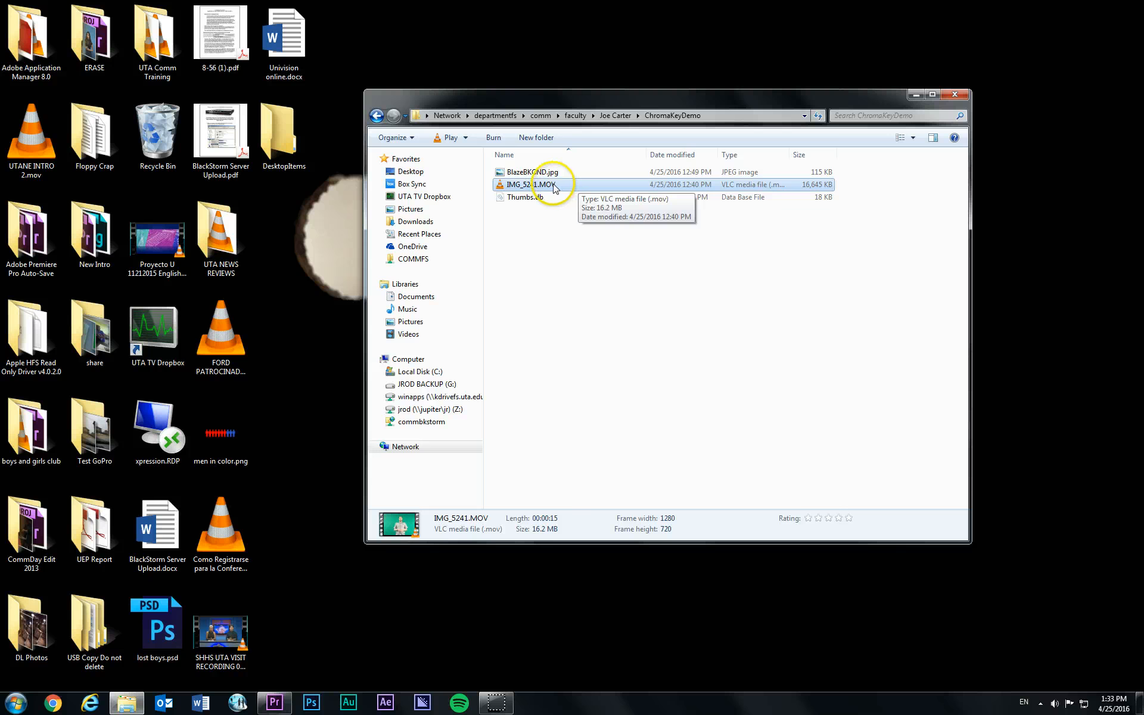
left_click(556, 172)
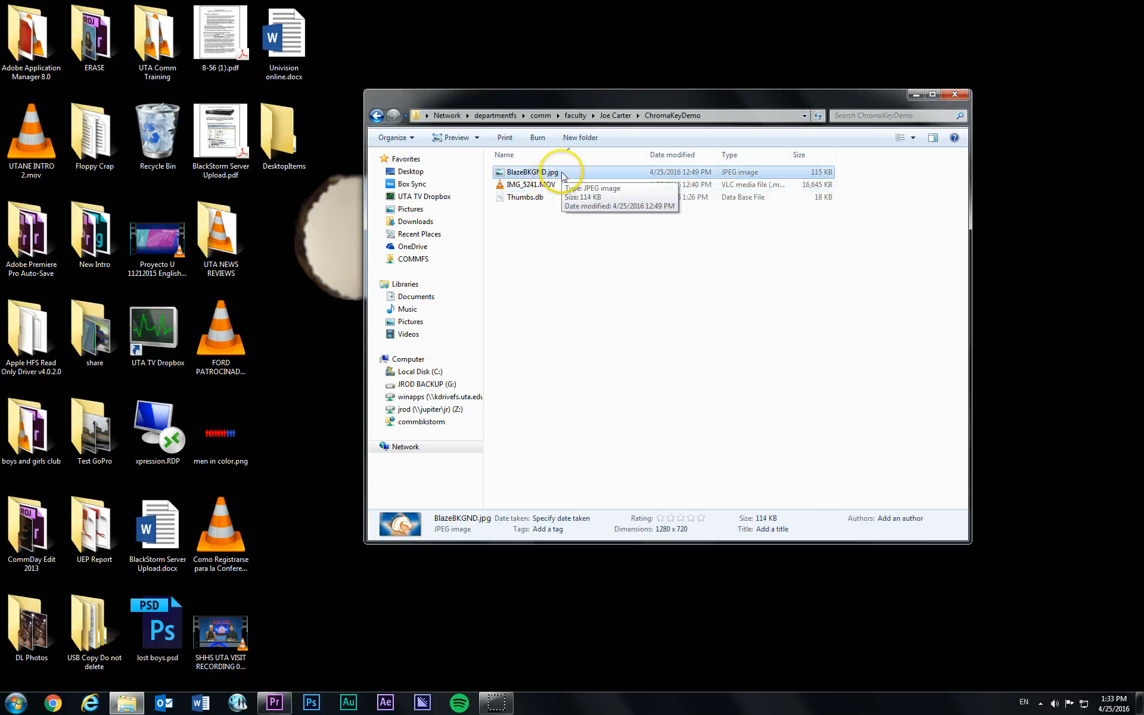
left_click(542, 185, "shift")
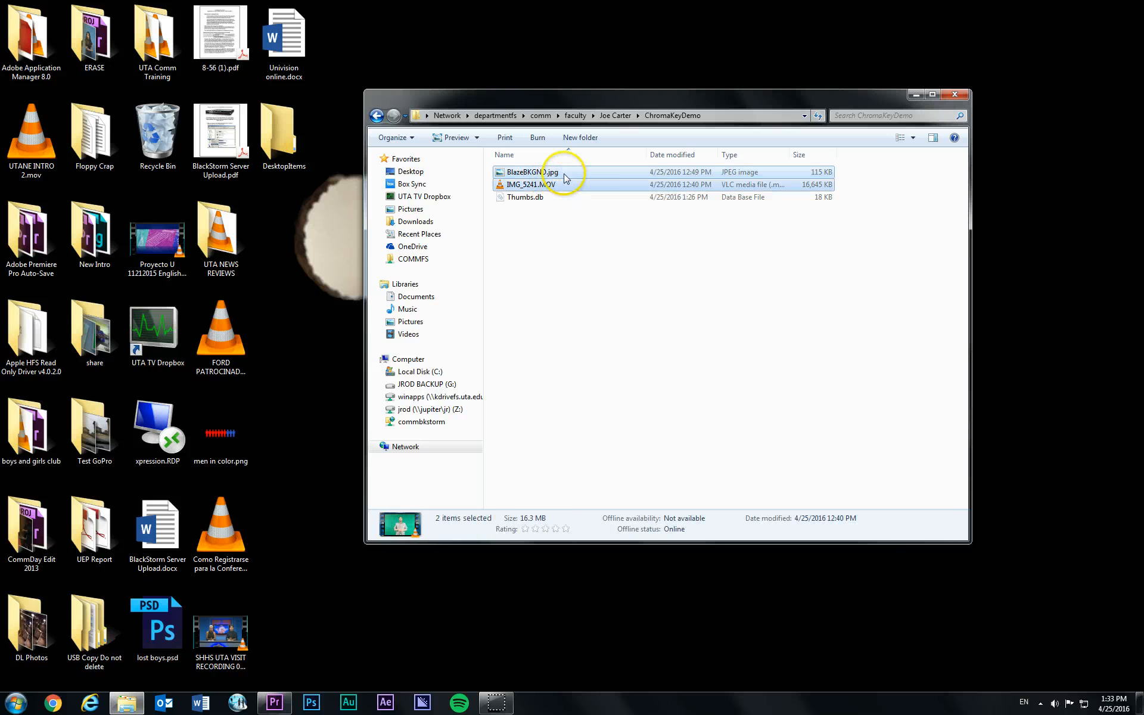
left_click_drag(556, 173, 320, 230)
left_click(356, 250)
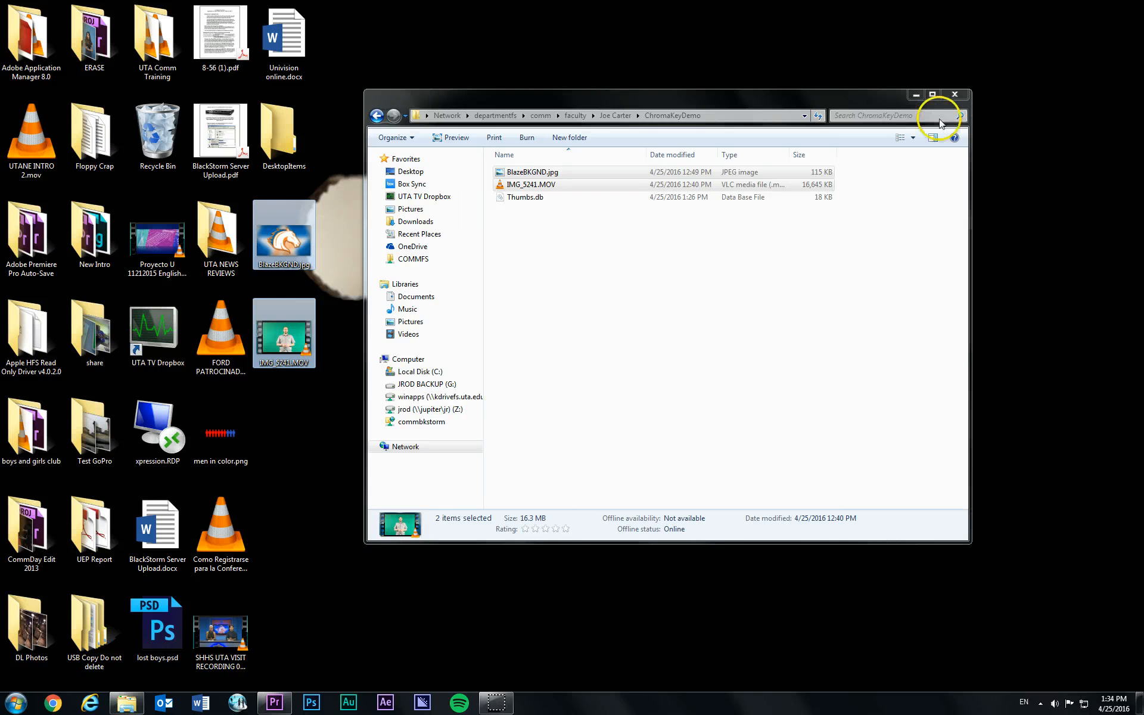
left_click(881, 102)
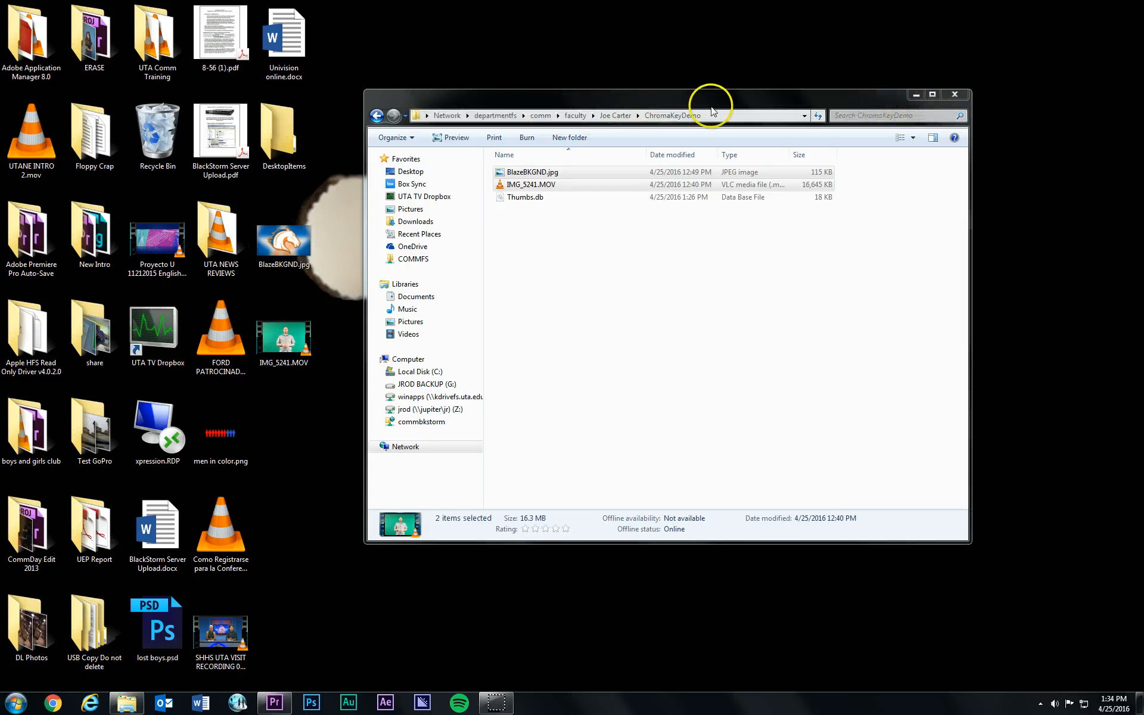
mouse_move(715, 103)
left_mouse_down()
mouse_move(699, 84)
mouse_move(695, 102)
left_mouse_up()
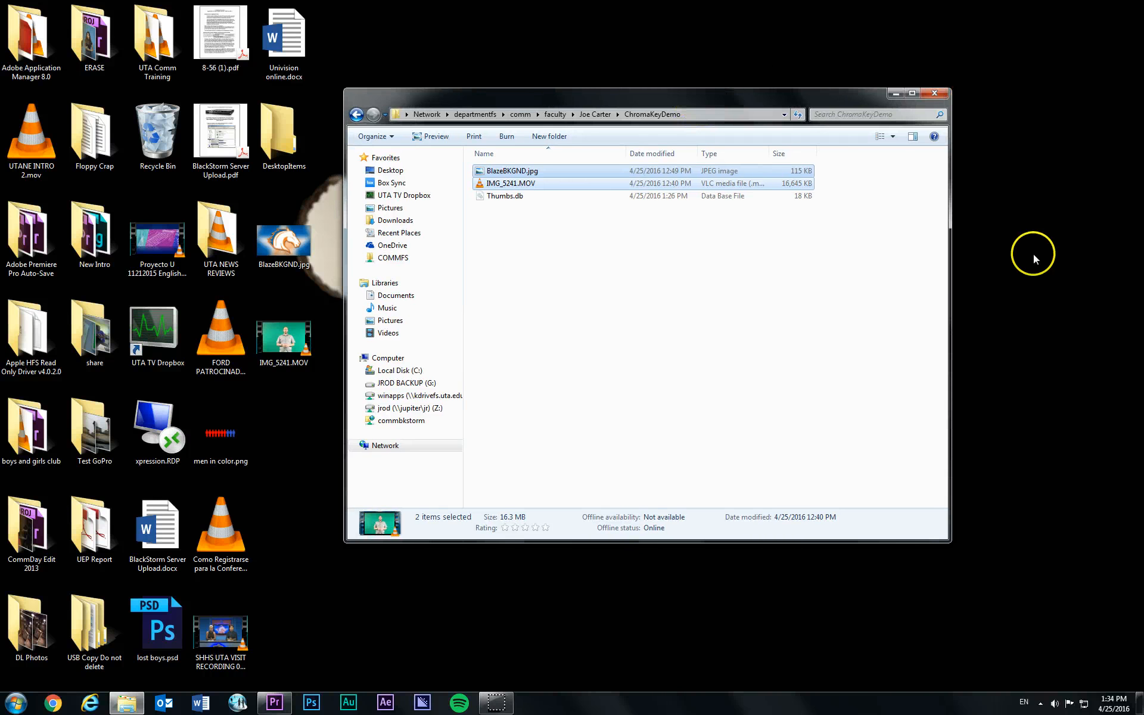
left_click(944, 93)
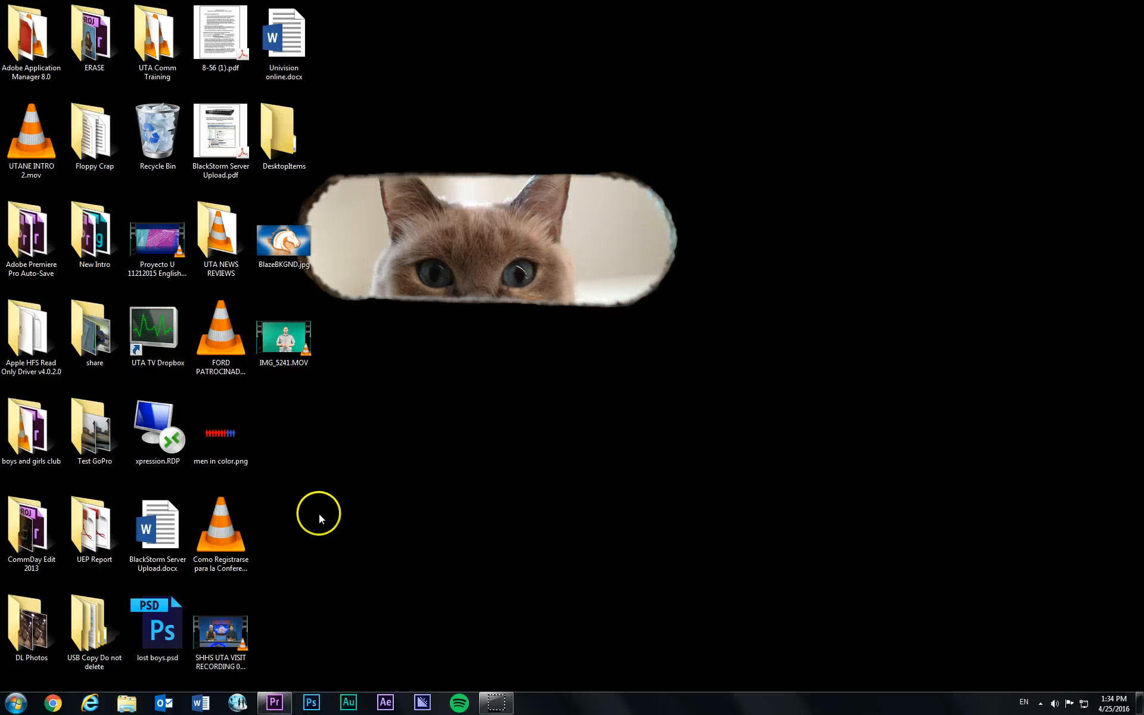
left_click(16, 703)
left_click(36, 655)
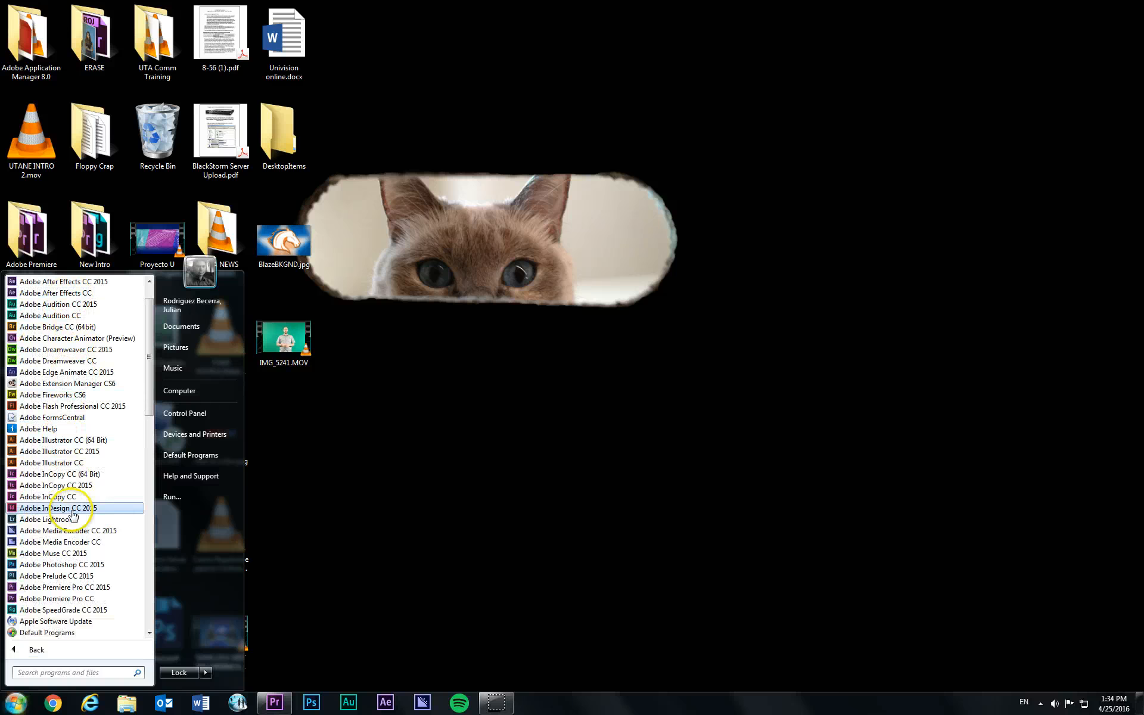
left_click(424, 577)
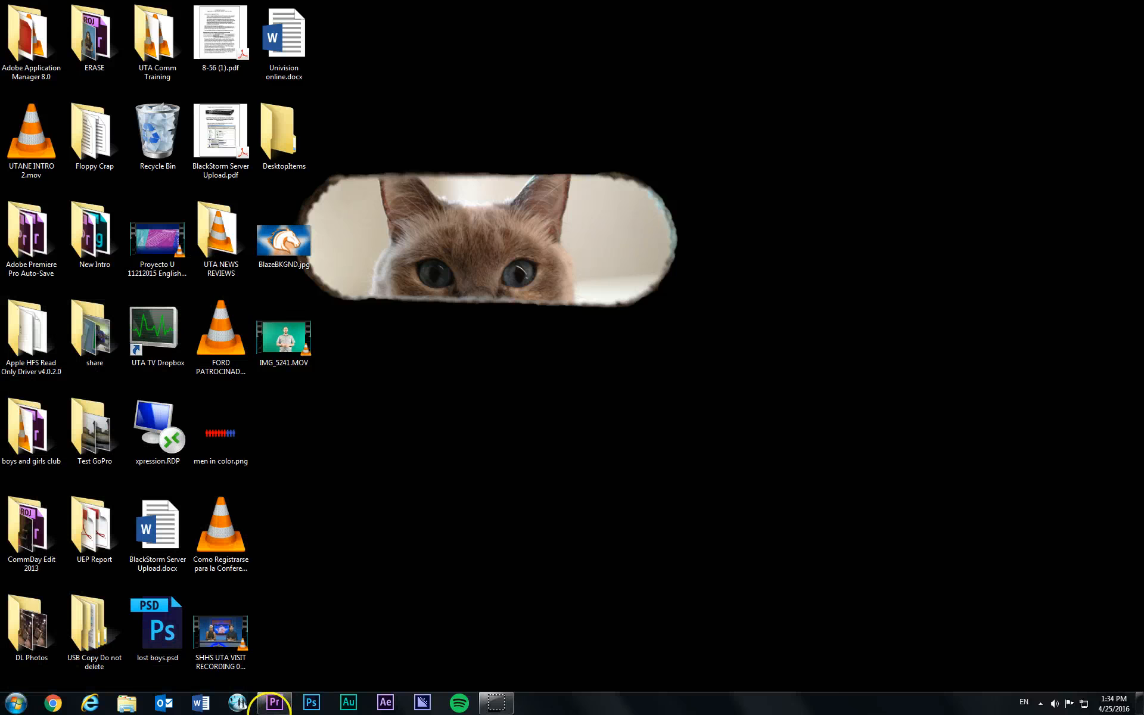
- Switch to Adobe Premiere Pro CC 2015 and start a new project
left_click(273, 703)
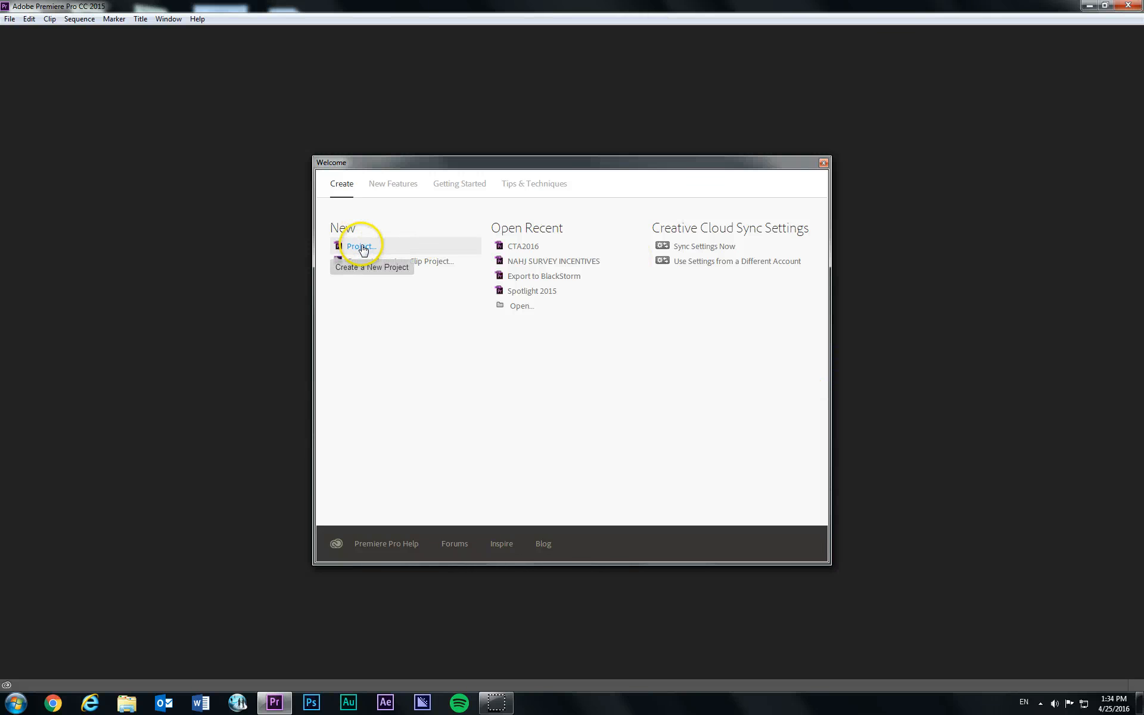
left_click_drag(432, 162, 462, 158)
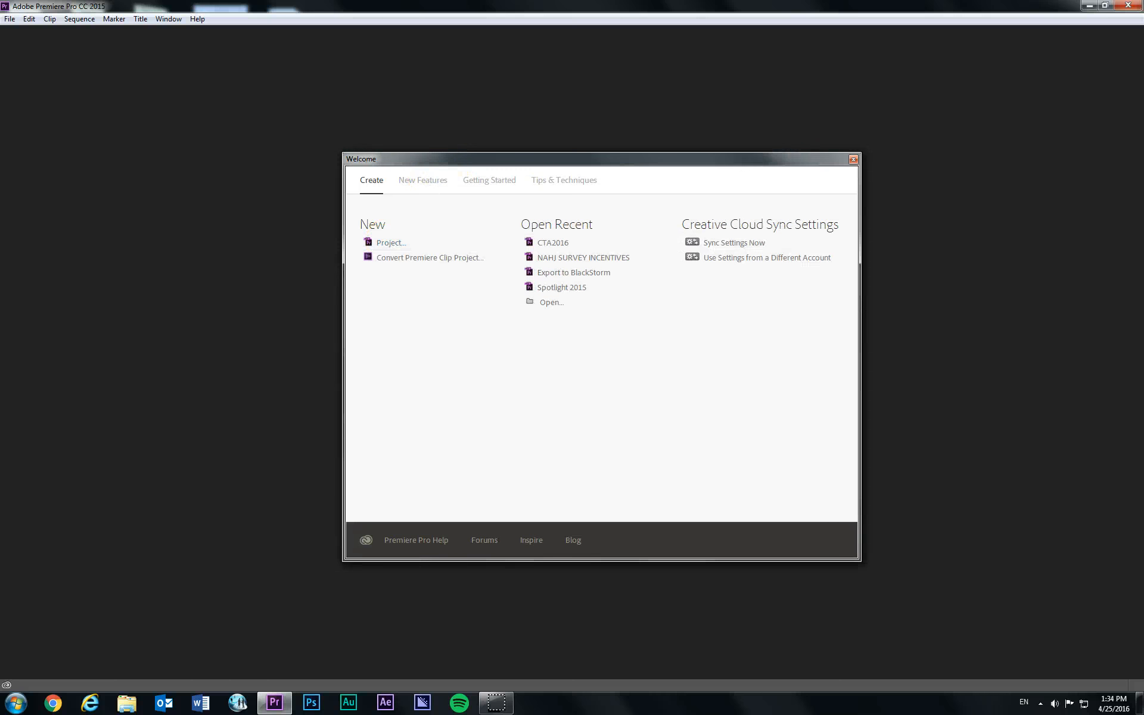
left_click(10, 20)
mouse_move(35, 32)
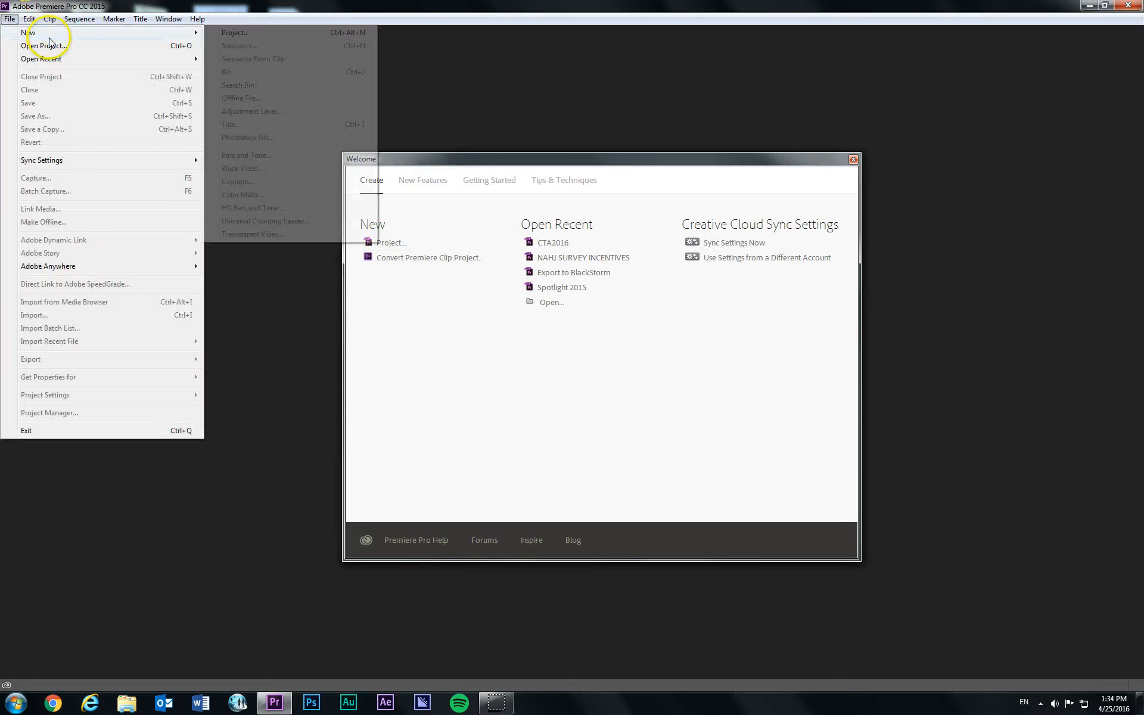
left_click(280, 38)
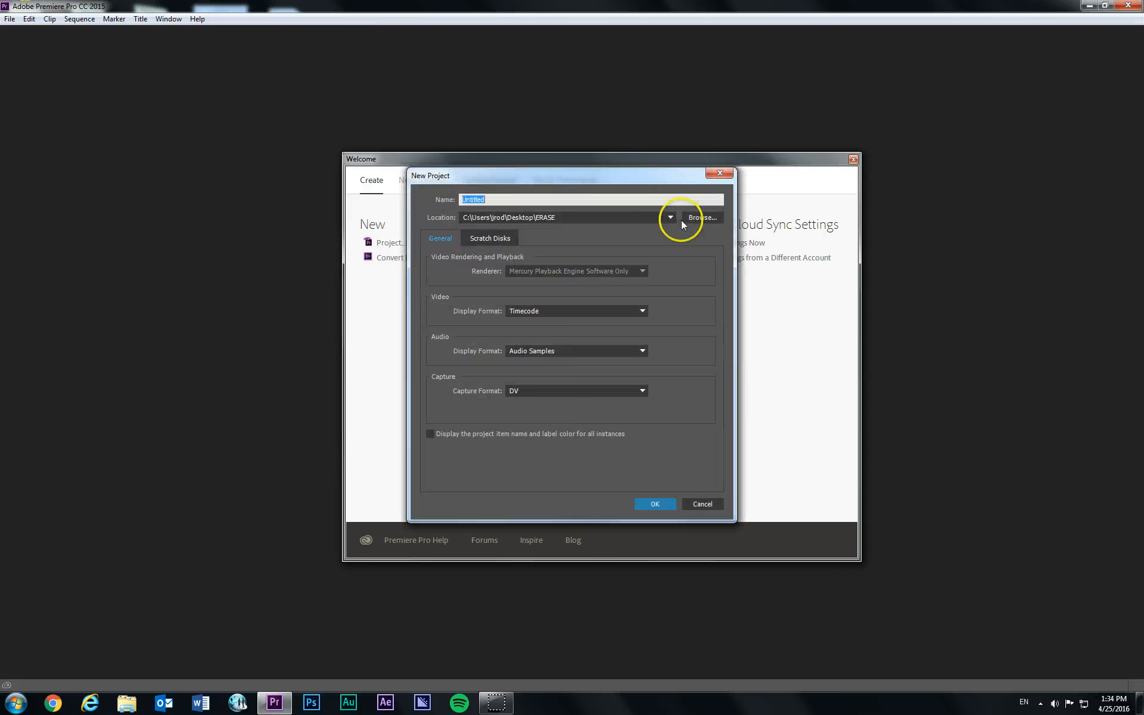
- Browse to the Desktop as the destination for the new project
left_click(700, 215)
left_click_drag(609, 162, 520, 143)
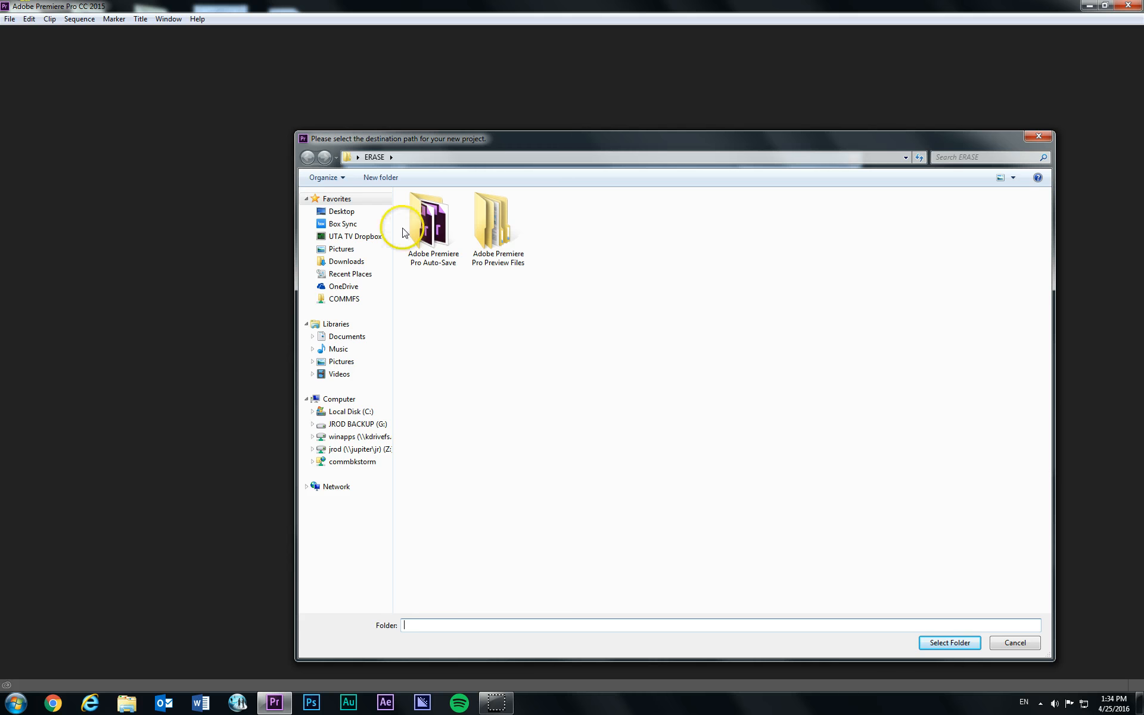
left_click(348, 211)
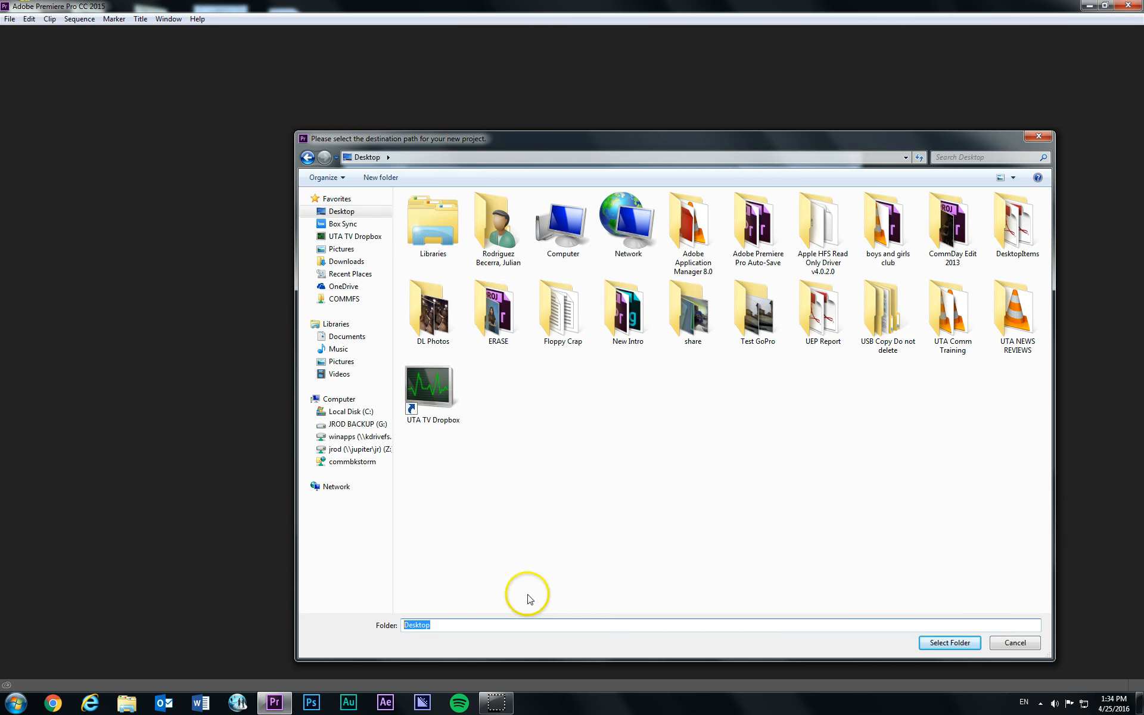
- Try to select a folder named test on the Desktop as the project destination and clear the folder name
type("test")
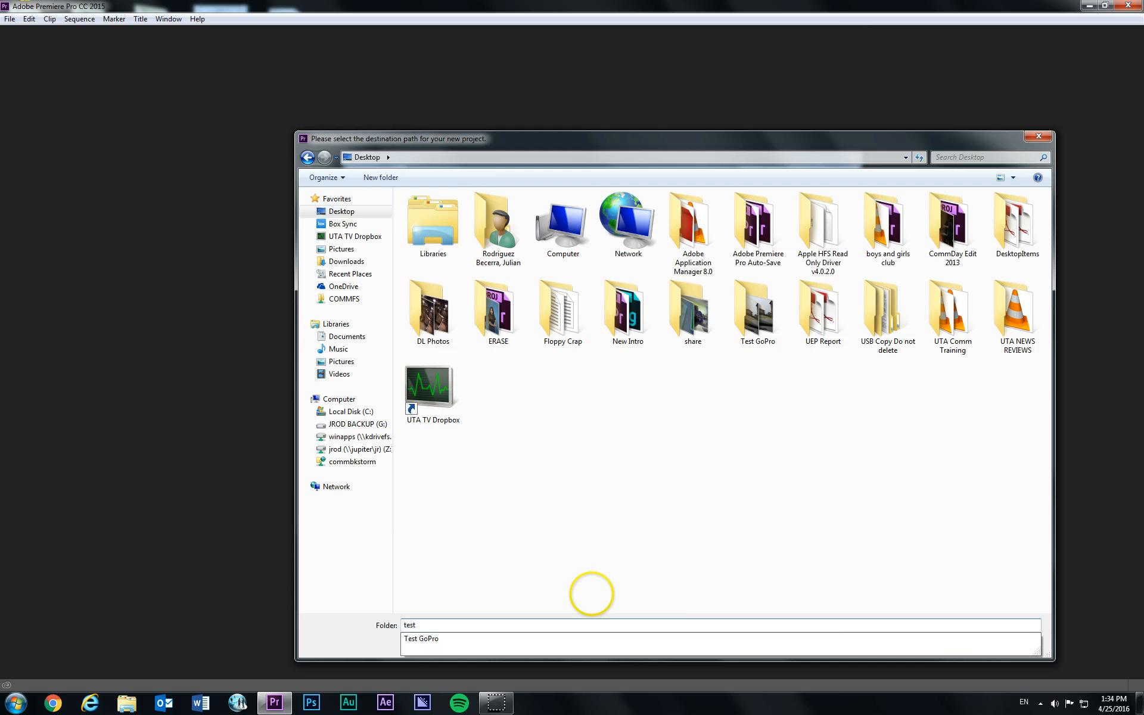
left_click(624, 565)
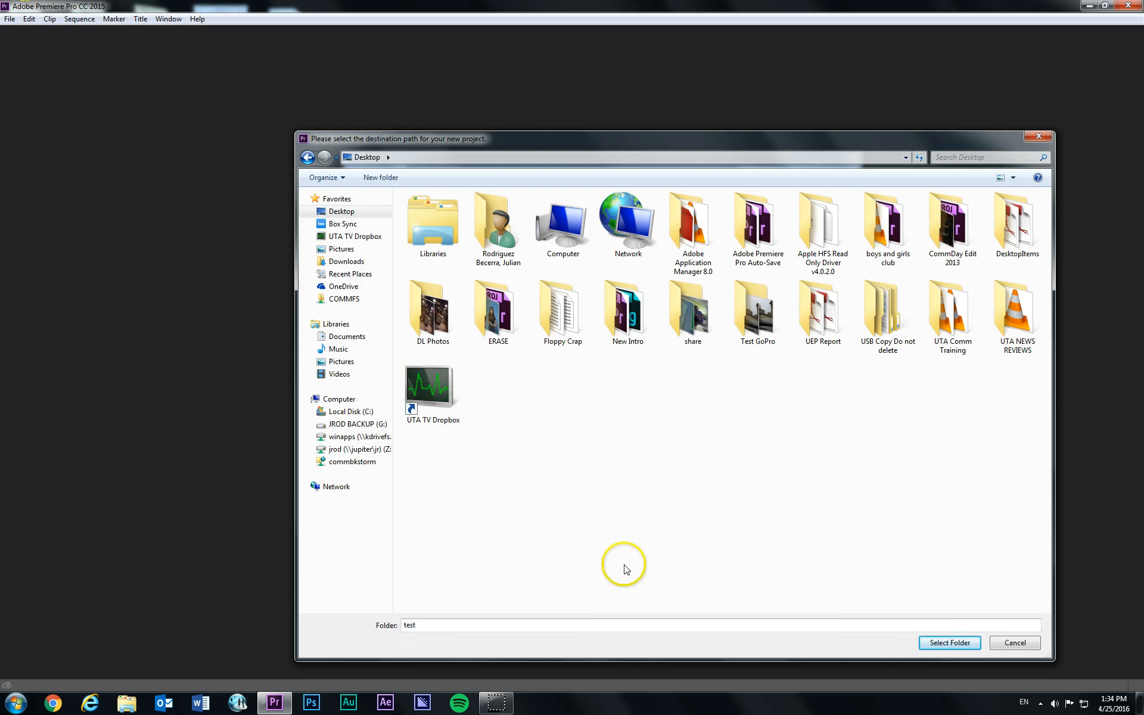
left_click(949, 644)
left_click(649, 356)
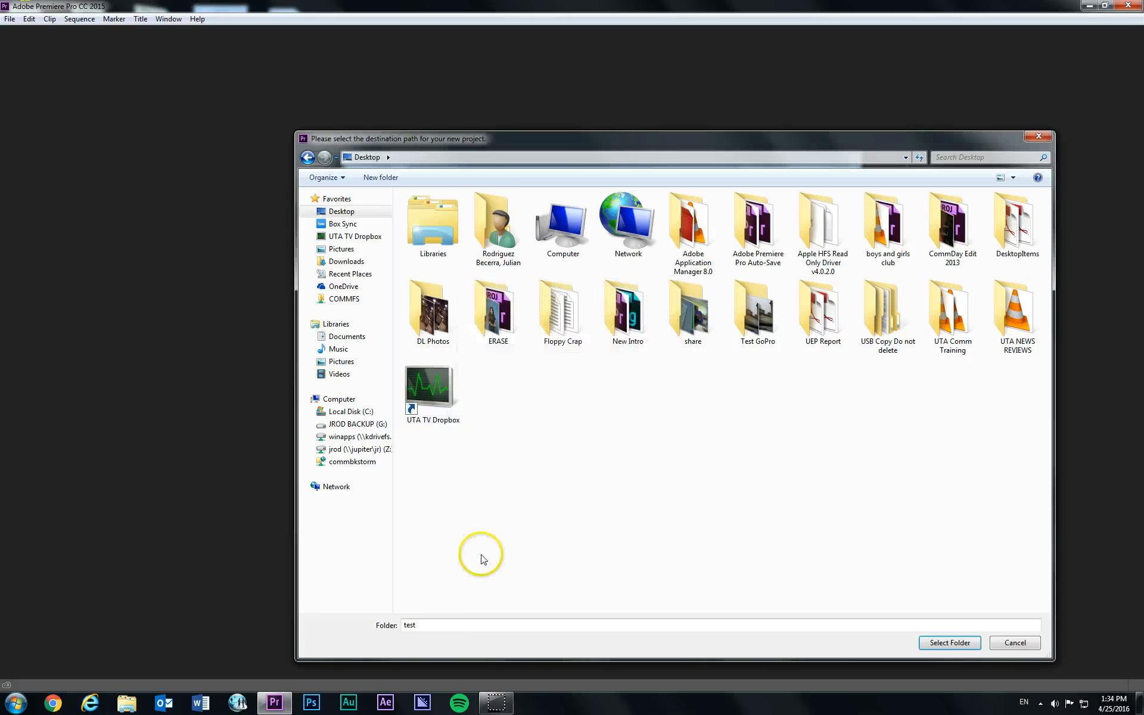
double_click(474, 624)
key("BackSpace")
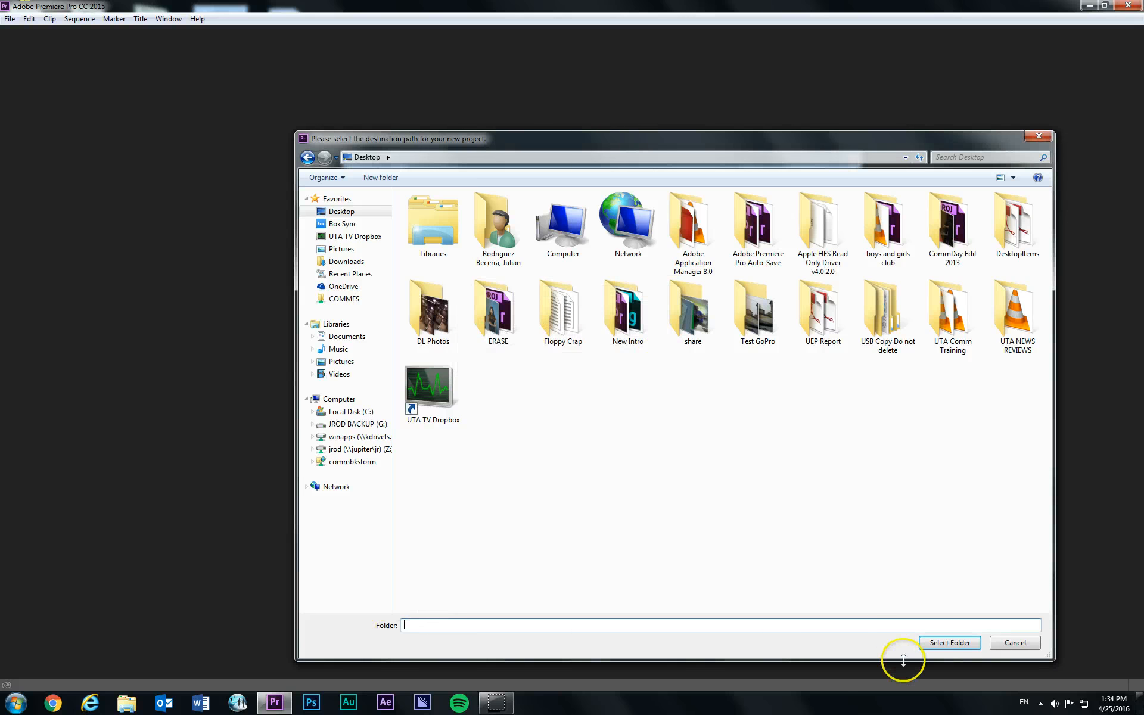
- Accept the Desktop as the project location and create the project with the name ChomaKeyTest
left_click(932, 643)
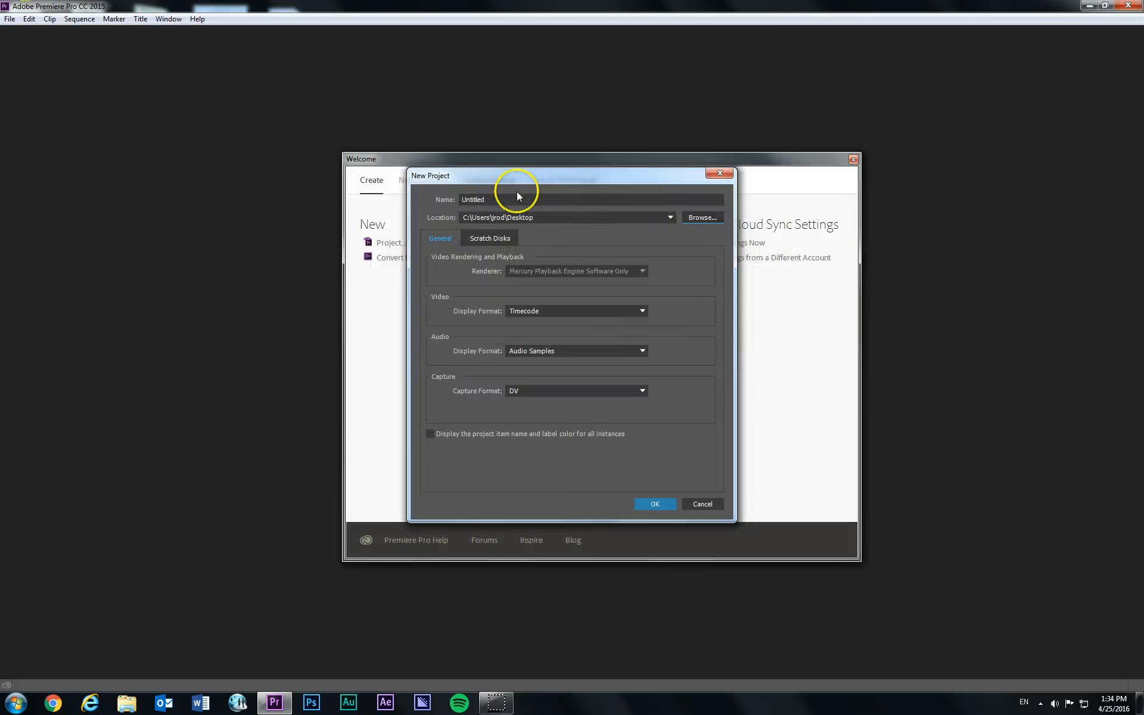
double_click(517, 198)
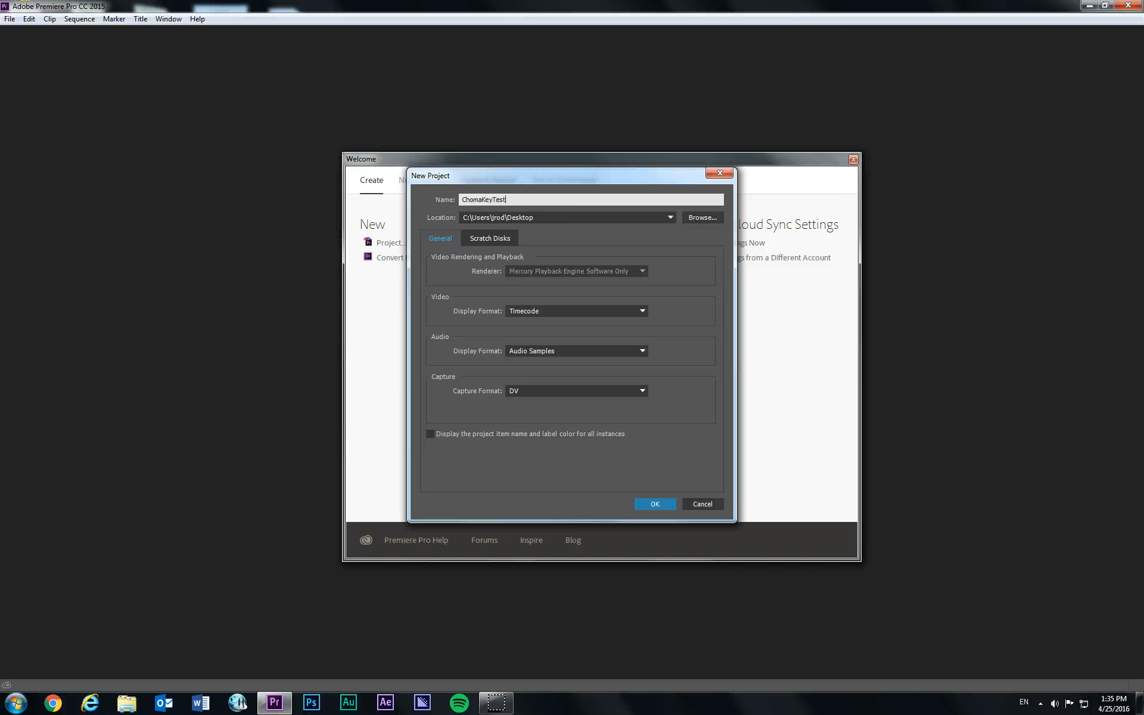
key("Return")
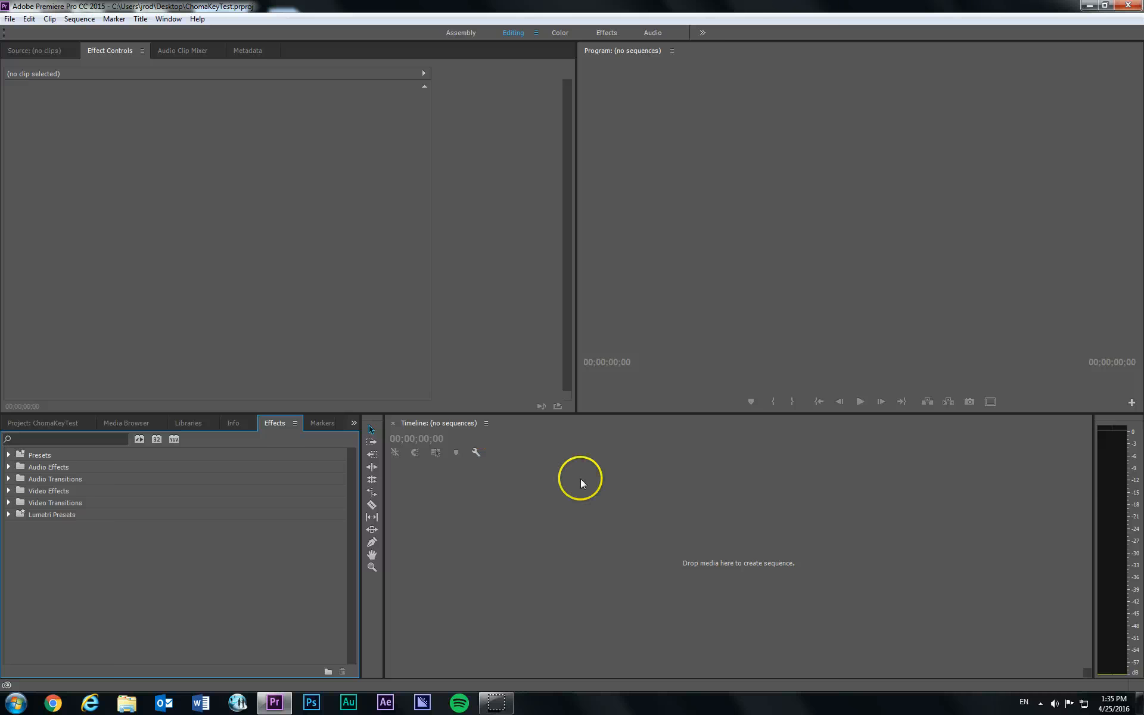
- Bring the ChomaKeyTest project's media list into view for importing media
left_click(796, 124)
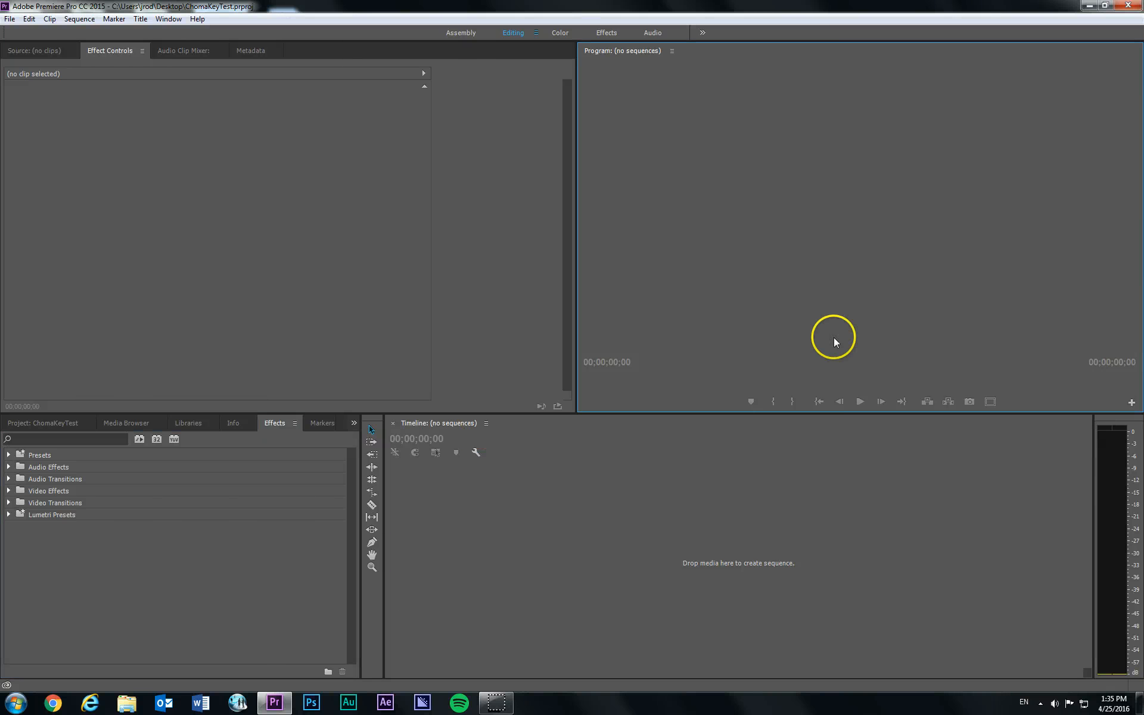
left_click(739, 540)
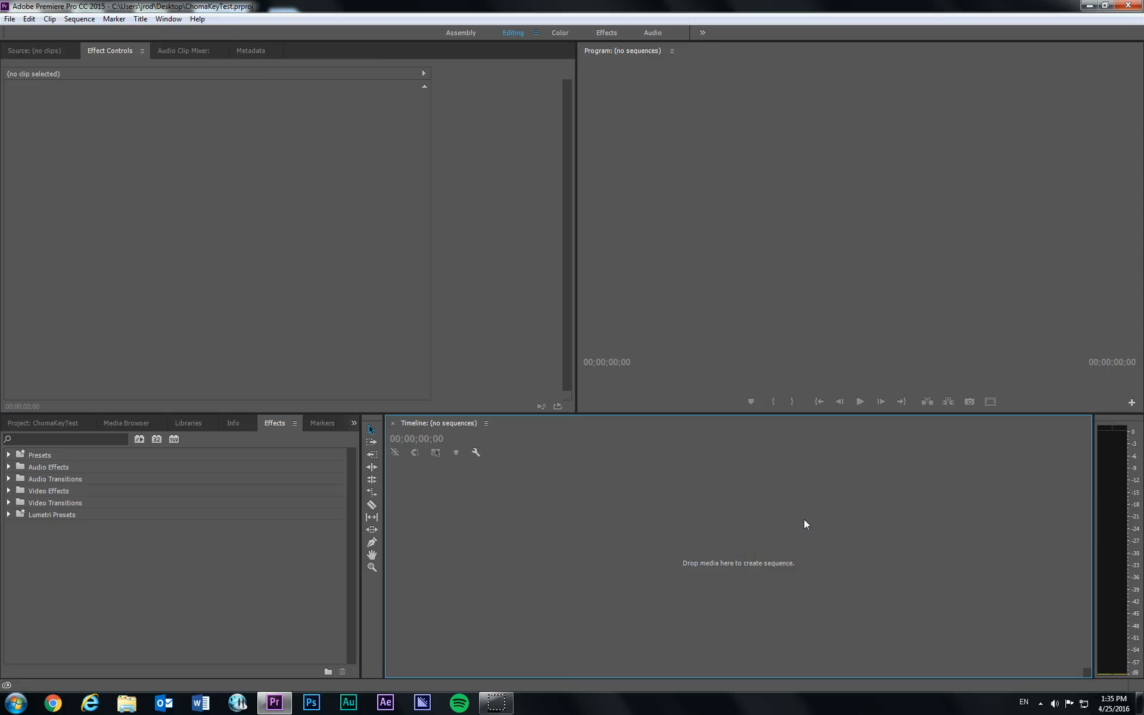
left_click(191, 541)
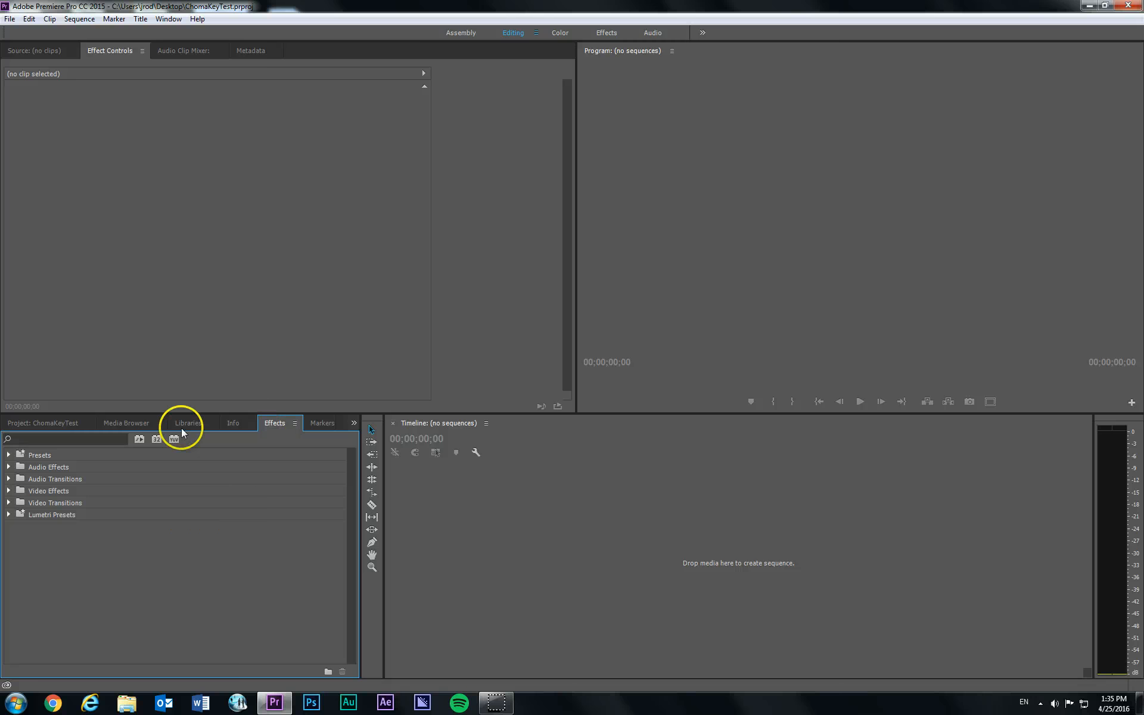
left_click(52, 423)
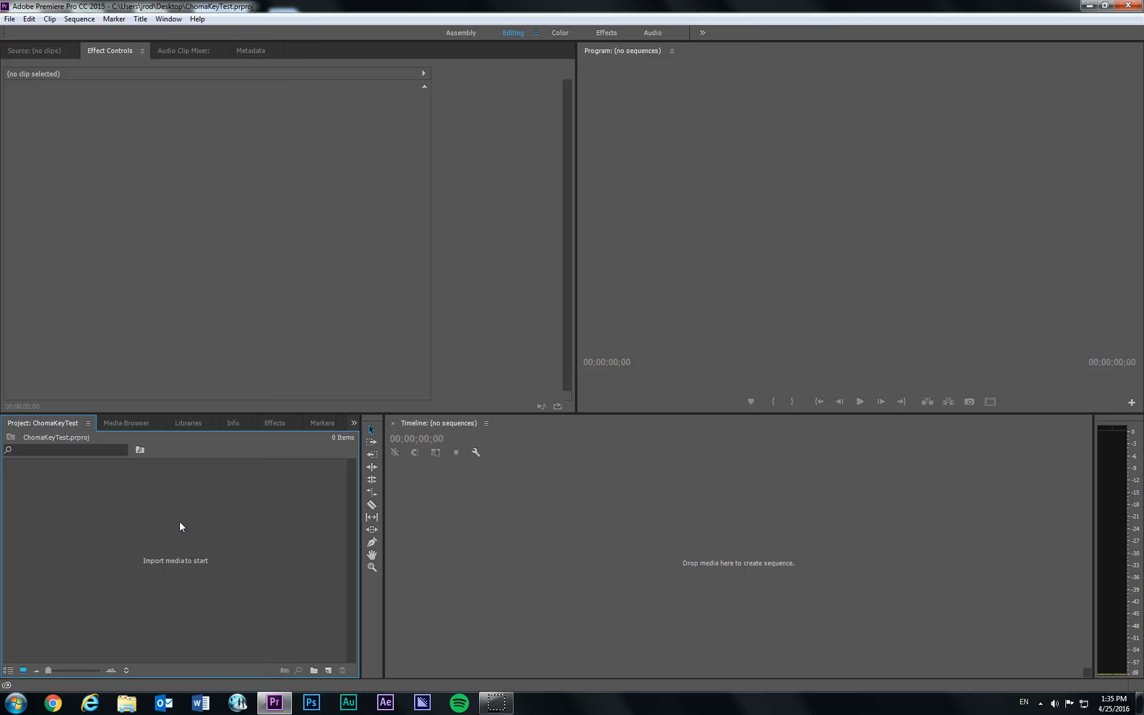
- Import IMG_5241.MOV from the Desktop folder into the ChomaKeyTest project and uncover the project's media list
left_click(128, 700)
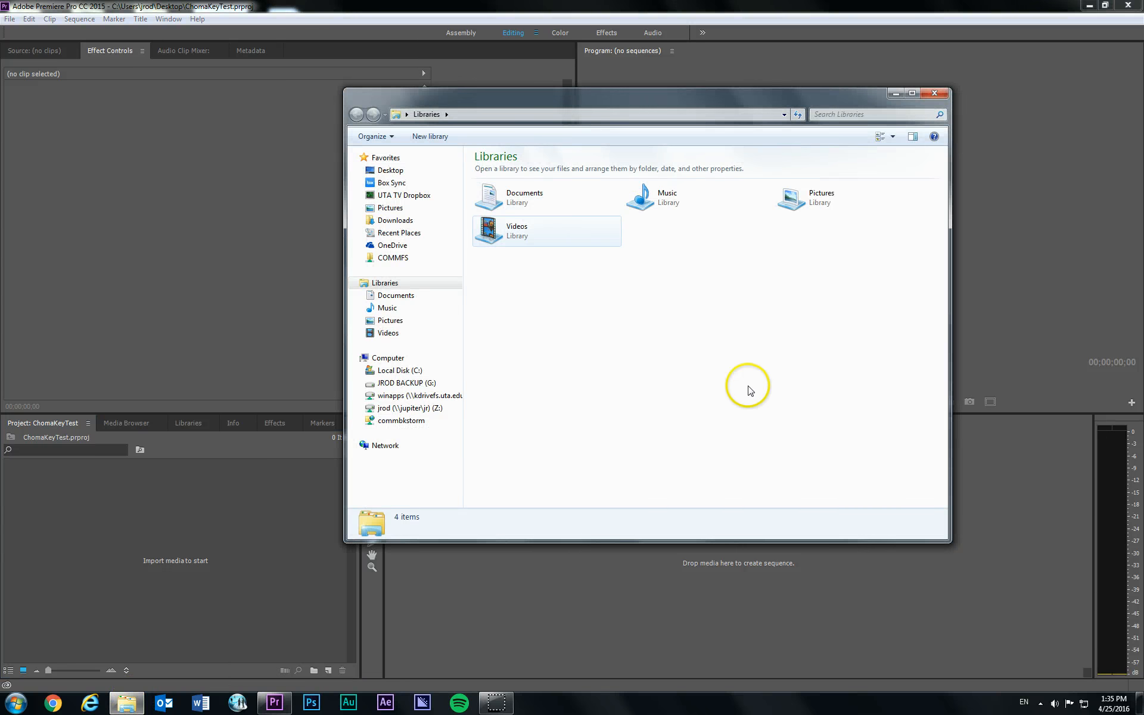
left_click(390, 170)
scroll(945, 224, "down", 3)
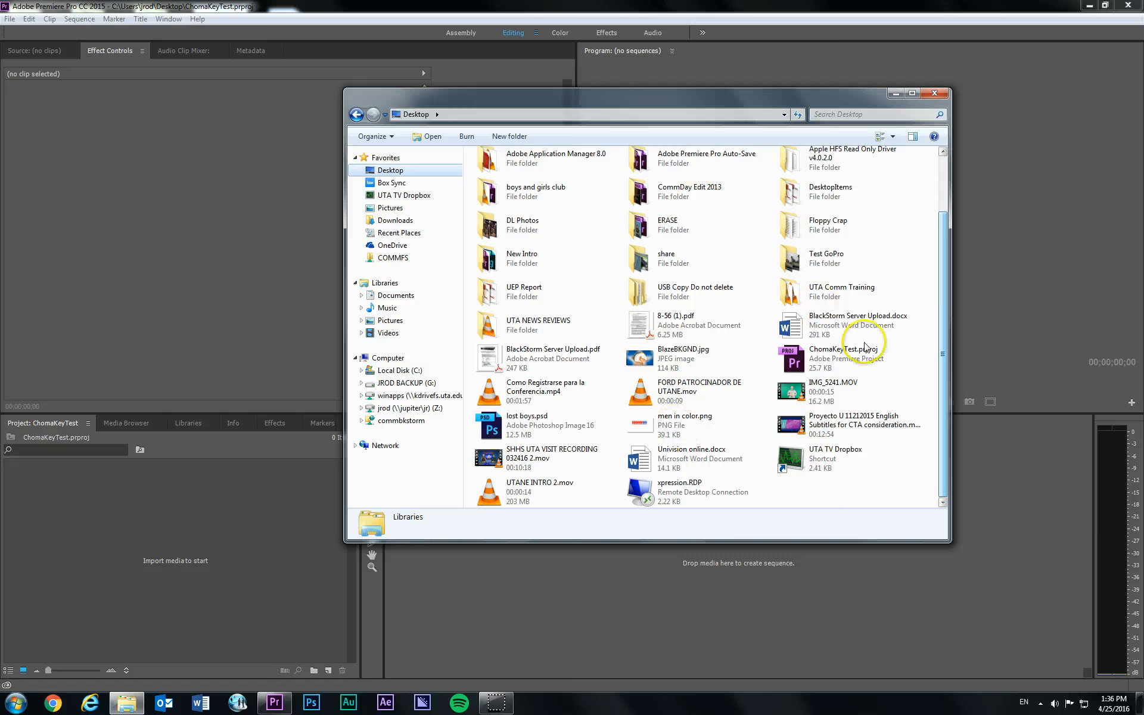
left_click(834, 390)
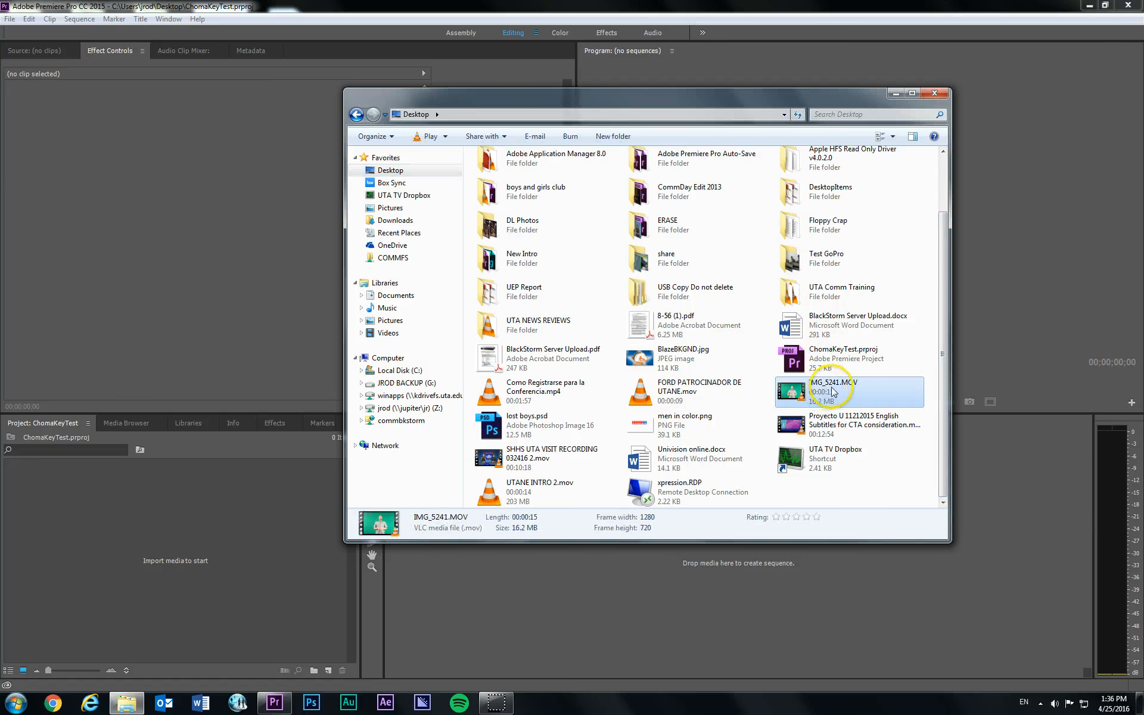
left_click_drag(834, 391, 168, 523)
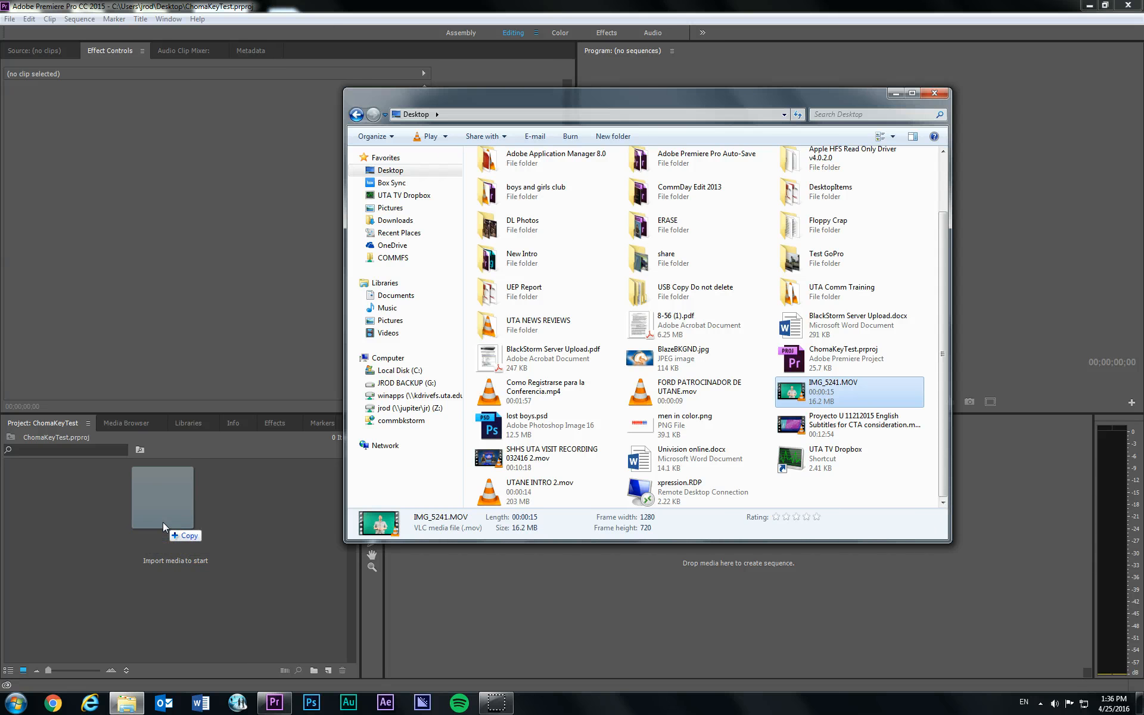
left_click_drag(163, 521, 163, 522)
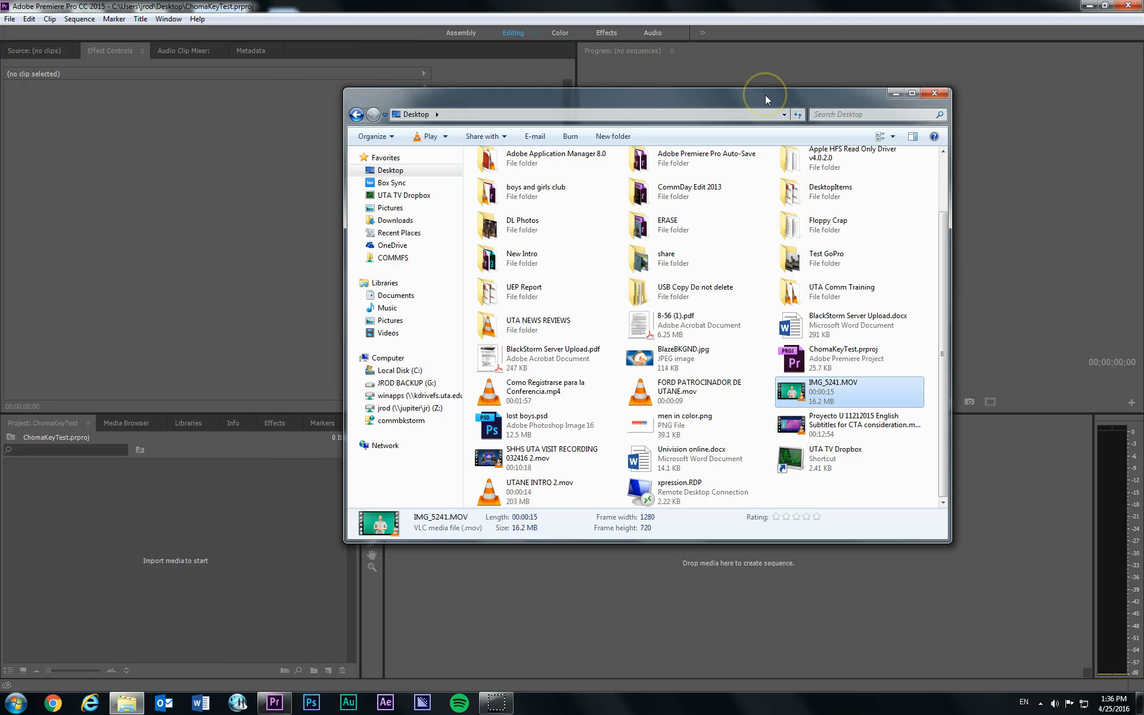
left_click_drag(765, 95, 809, 514)
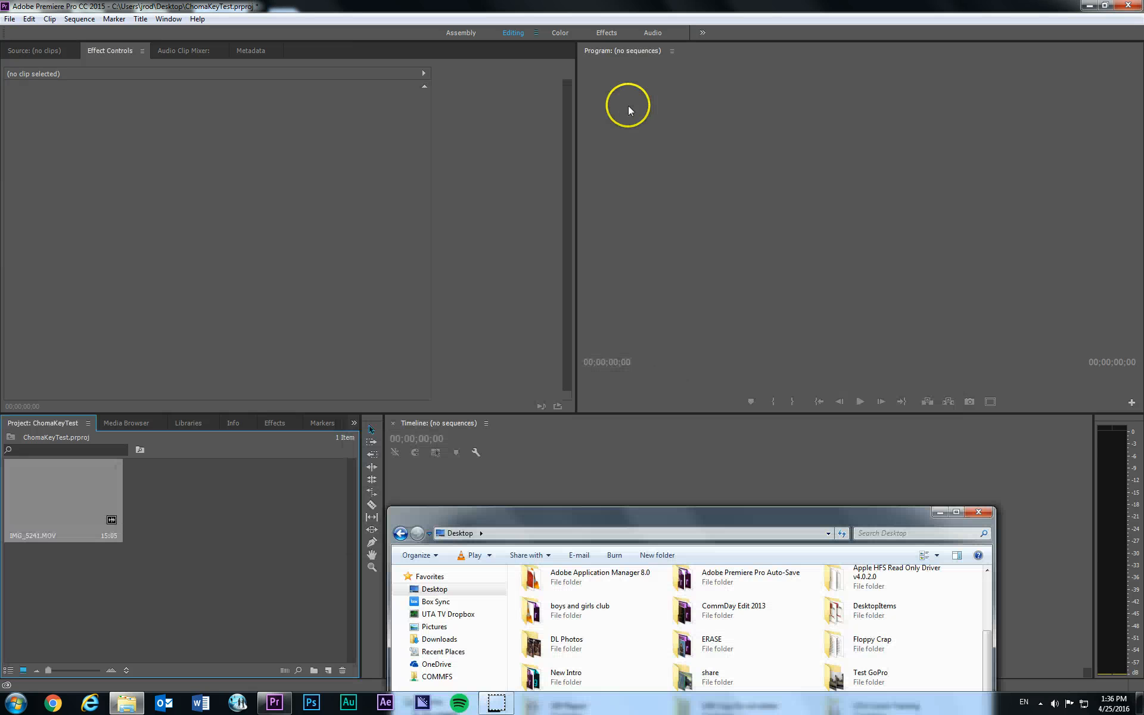
- Import BlazeBKGND.jpg from the Desktop folder into the project and close the folder window
left_click_drag(631, 518, 528, 152)
left_click_drag(640, 402, 225, 562)
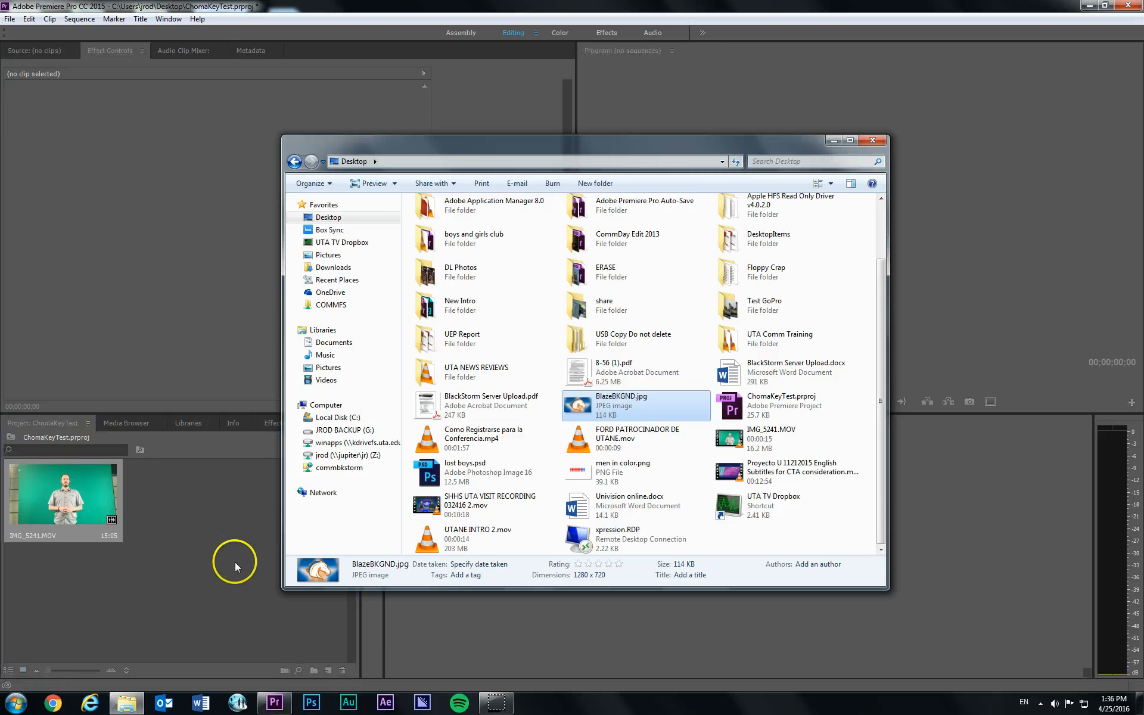
left_click(873, 140)
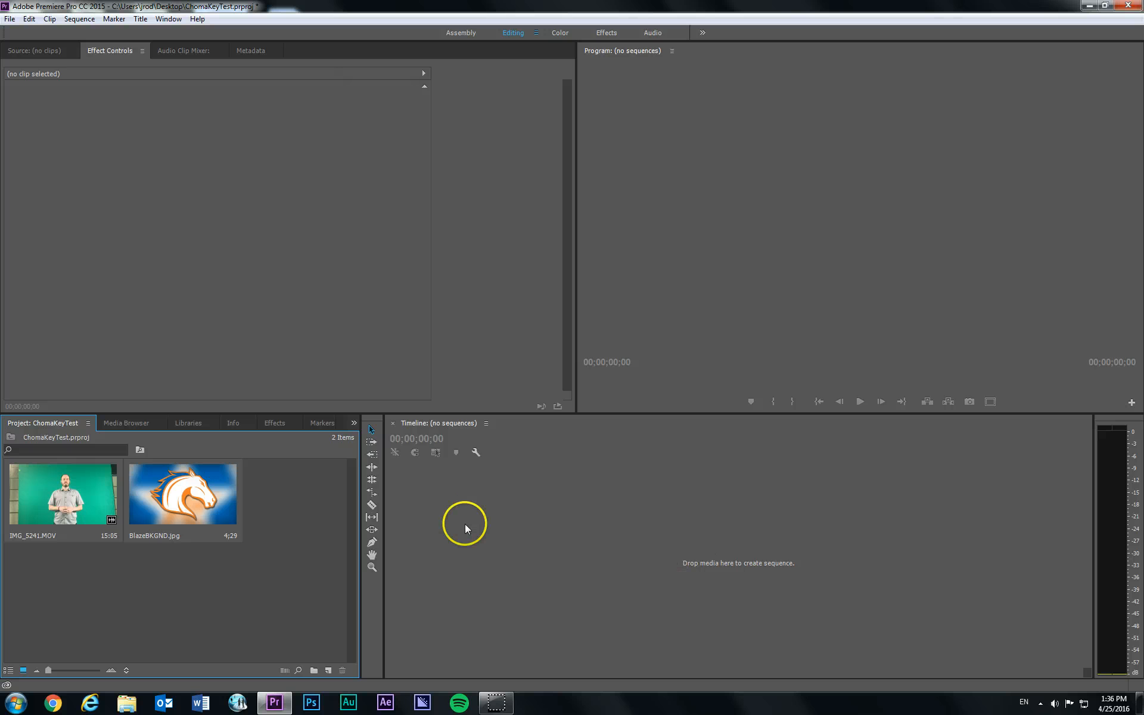
- Create a new sequence from the IMG_5241.MOV clip
left_click(581, 504)
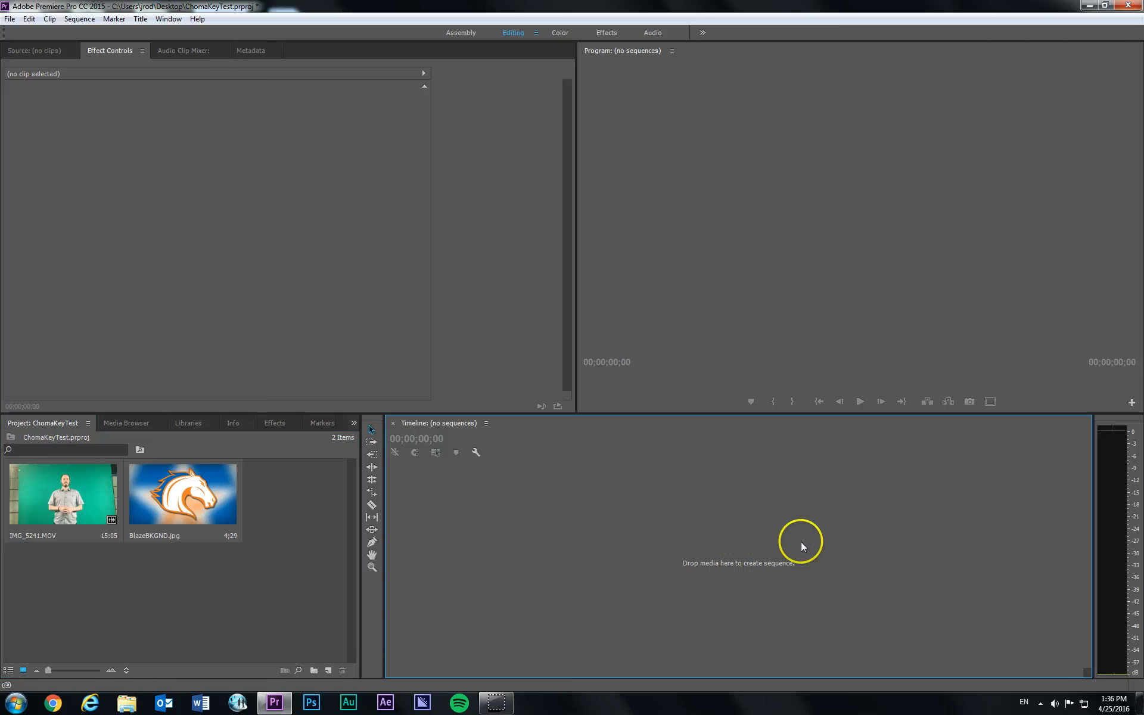
right_click(60, 503)
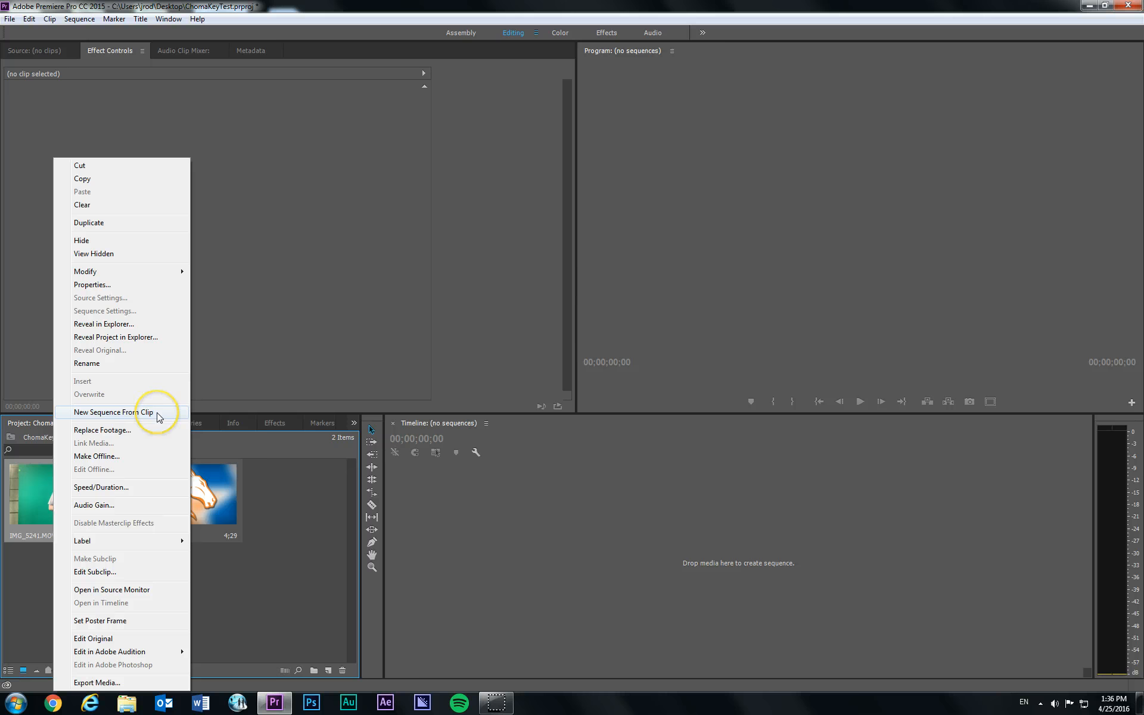
left_click(114, 412)
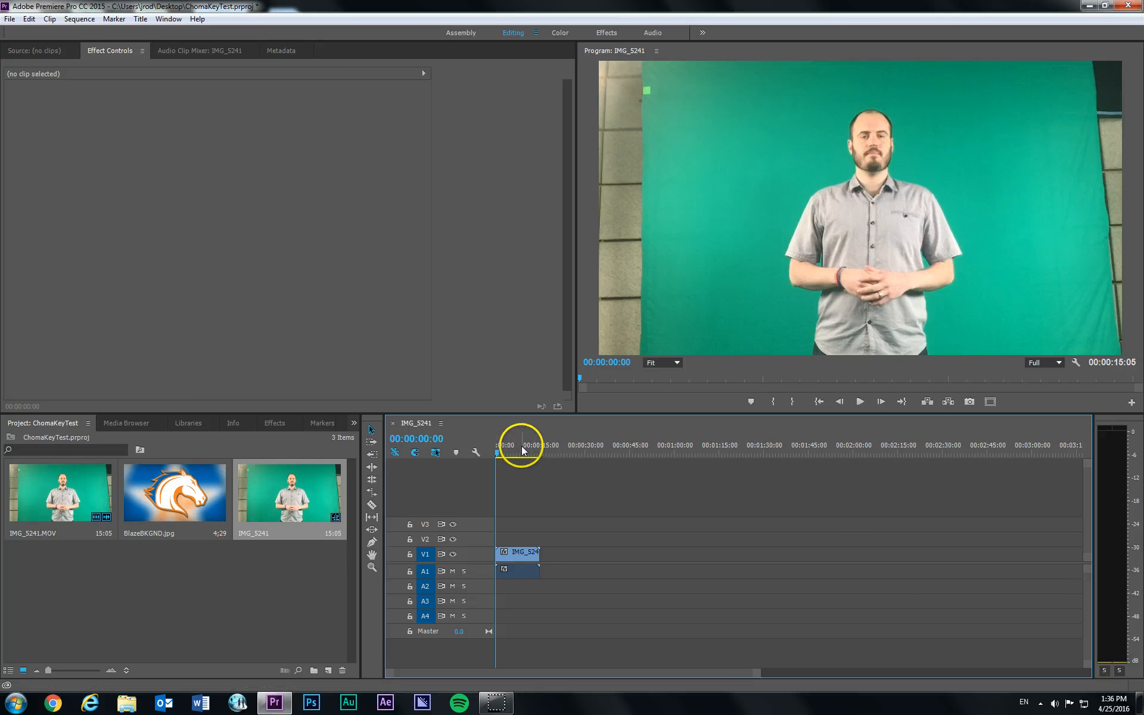
- Preview the green screen footage in the sequence and park the playhead at 00:00:06:00
key("space")
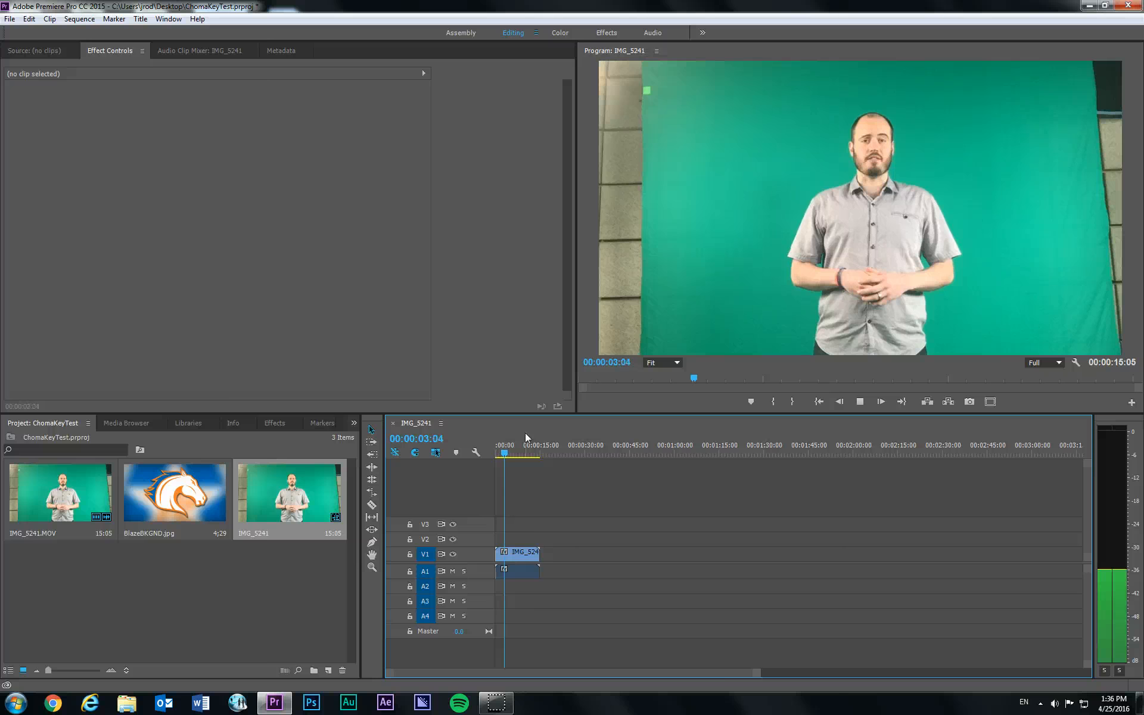
key("space")
mouse_move(524, 446)
left_mouse_down()
mouse_move(504, 450)
mouse_move(515, 456)
left_mouse_up()
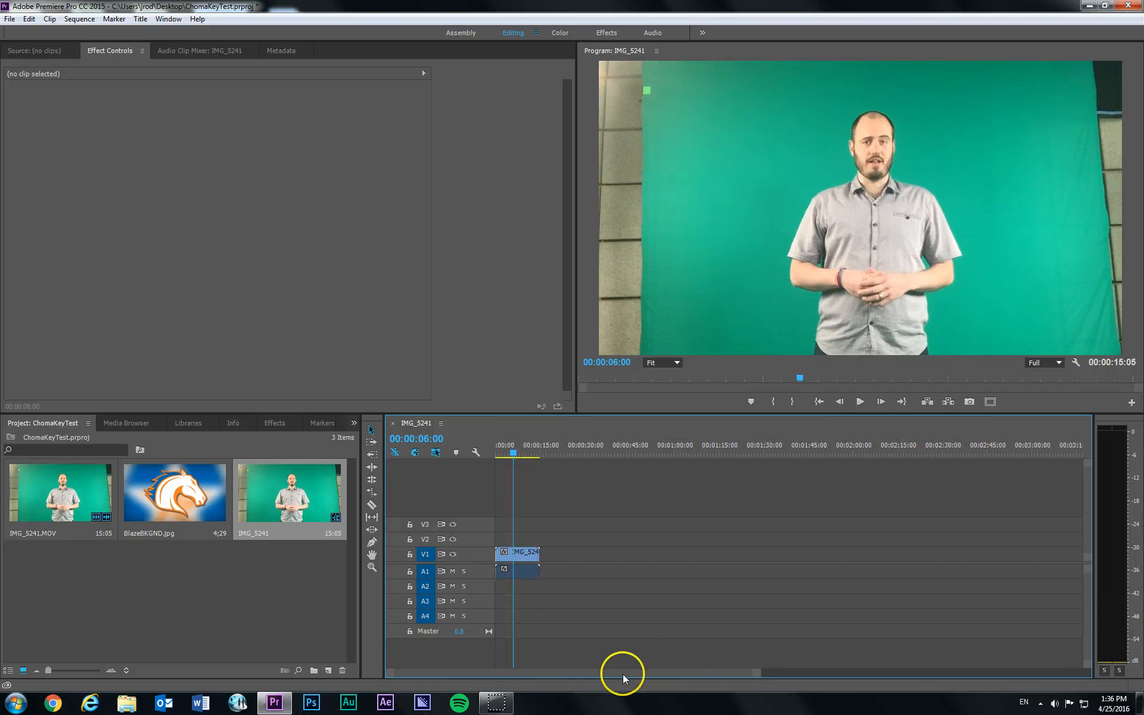
- Trim the end of the IMG_5241.MOV clip to about 00:00:13:12 and move the playhead to 00:00:04:15
left_click_drag(648, 671, 570, 677)
left_click_drag(749, 673, 510, 670)
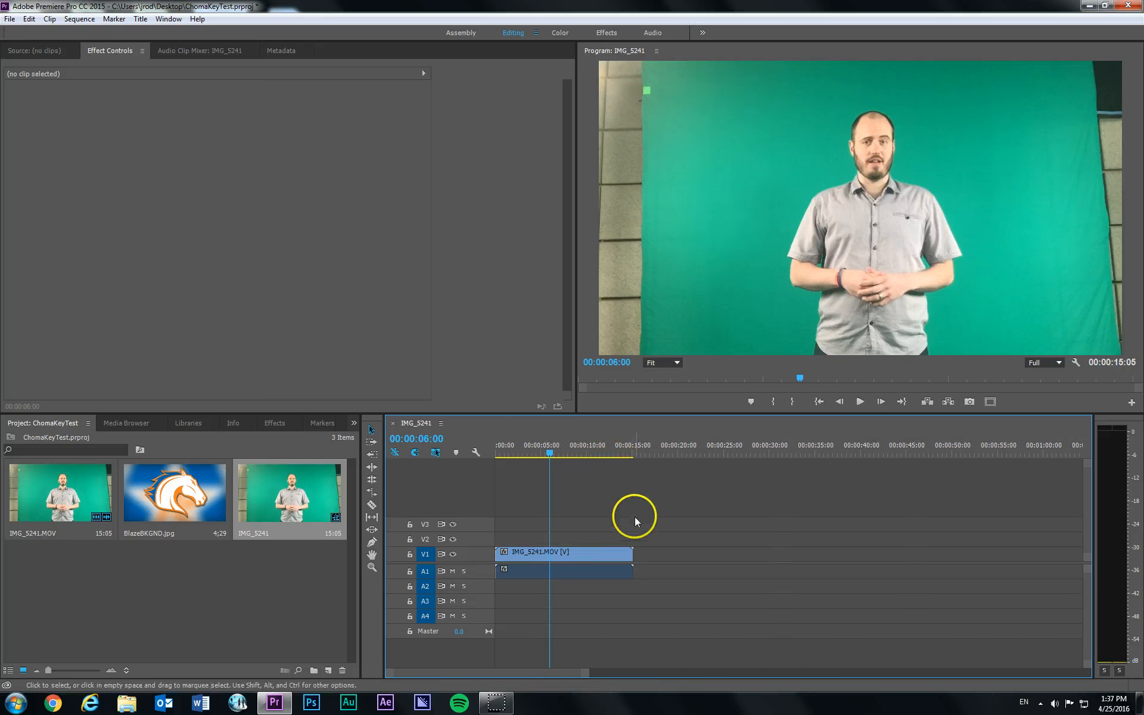
left_click(631, 554)
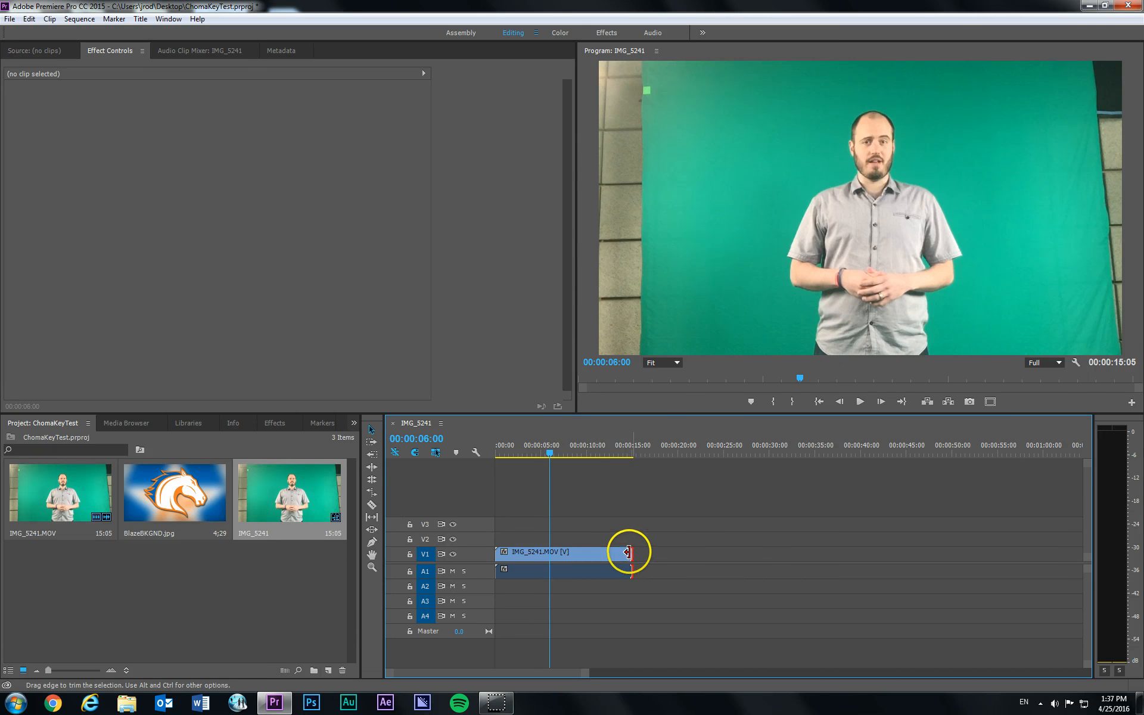
mouse_move(630, 553)
left_mouse_down()
mouse_move(580, 553)
mouse_move(613, 544)
left_mouse_up()
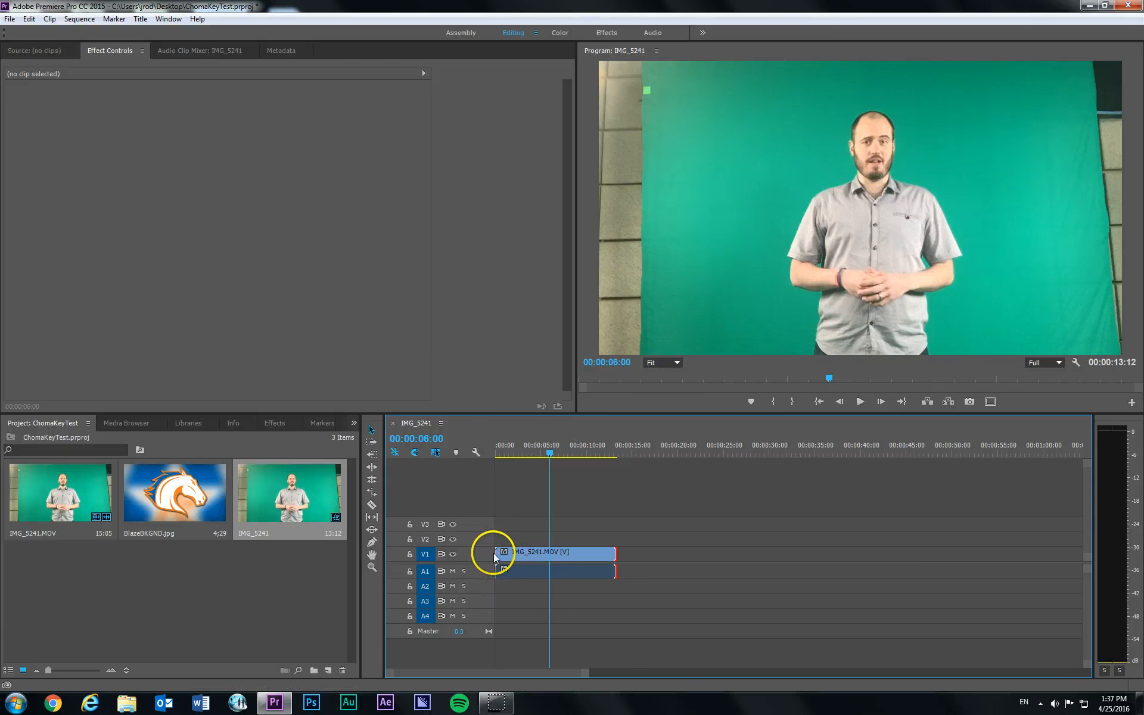
mouse_move(498, 553)
left_mouse_down()
mouse_move(515, 554)
mouse_move(496, 554)
left_mouse_up()
mouse_move(549, 454)
left_mouse_down()
mouse_move(523, 452)
mouse_move(574, 456)
mouse_move(536, 458)
left_mouse_up()
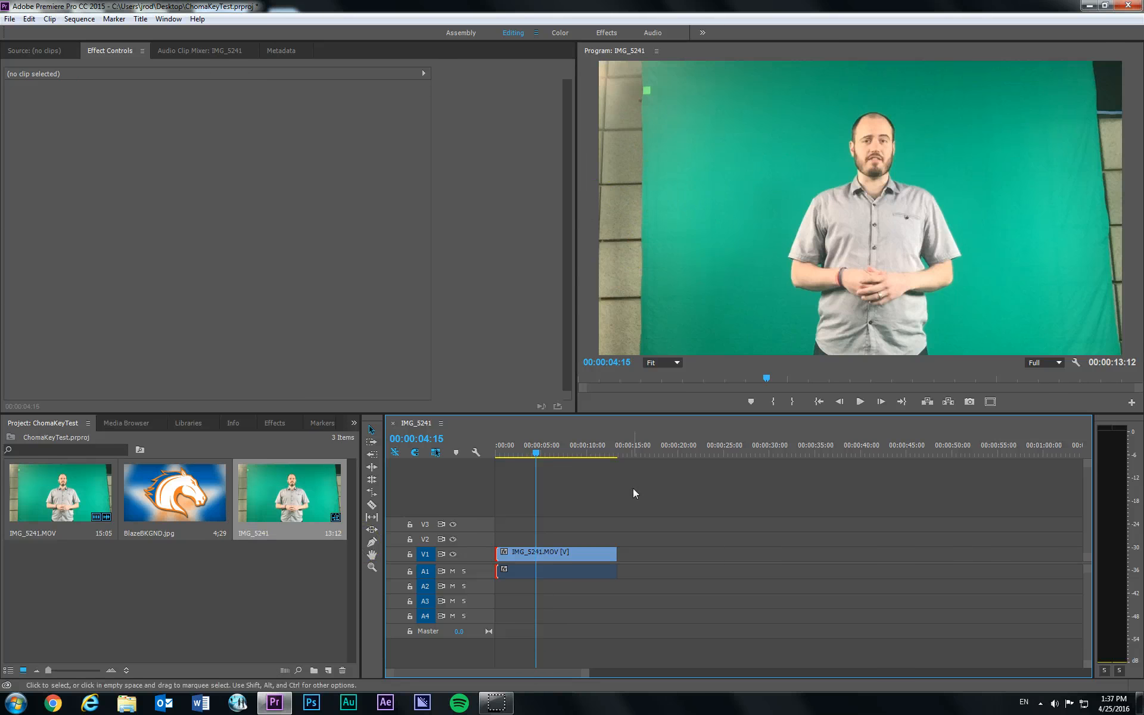
left_click(552, 449)
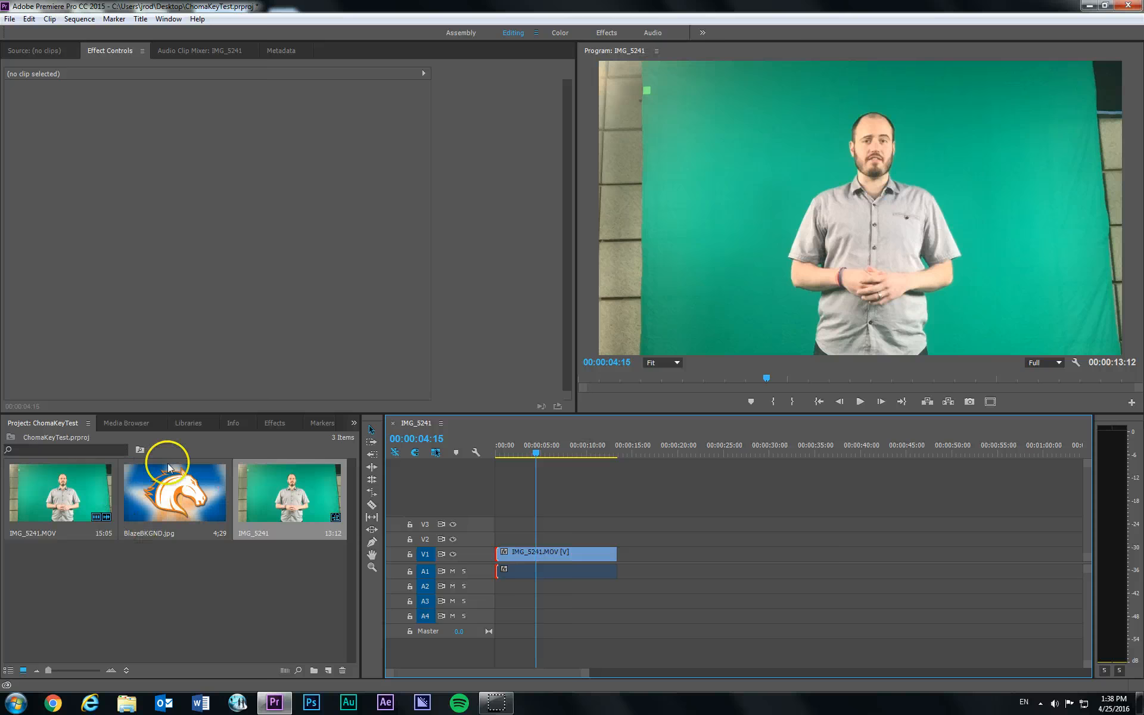
- Browse the Video Effects categories to locate the Transform group containing the Crop effect
left_click(281, 424)
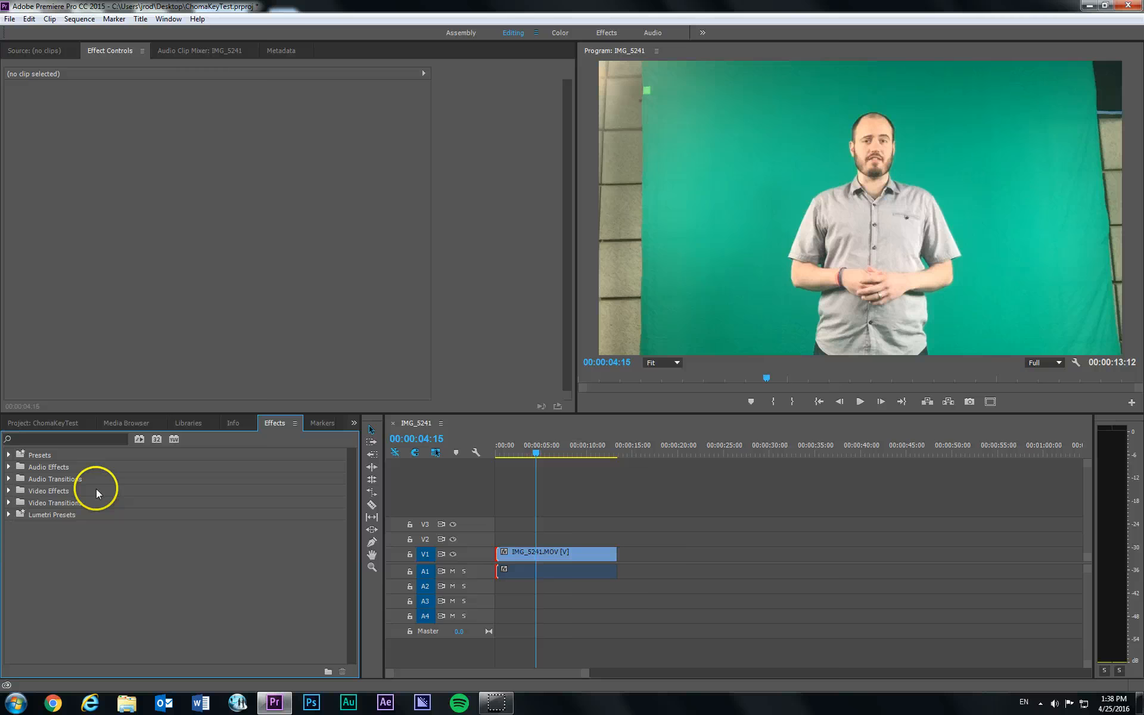
left_click(25, 494)
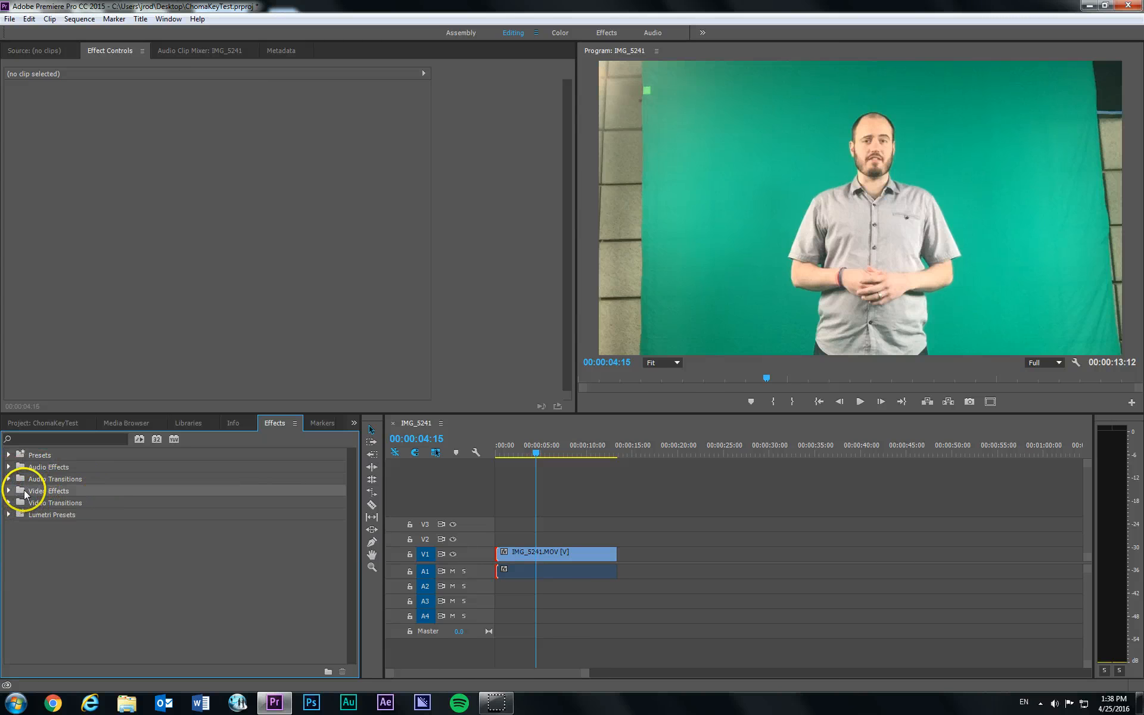
left_click(8, 491)
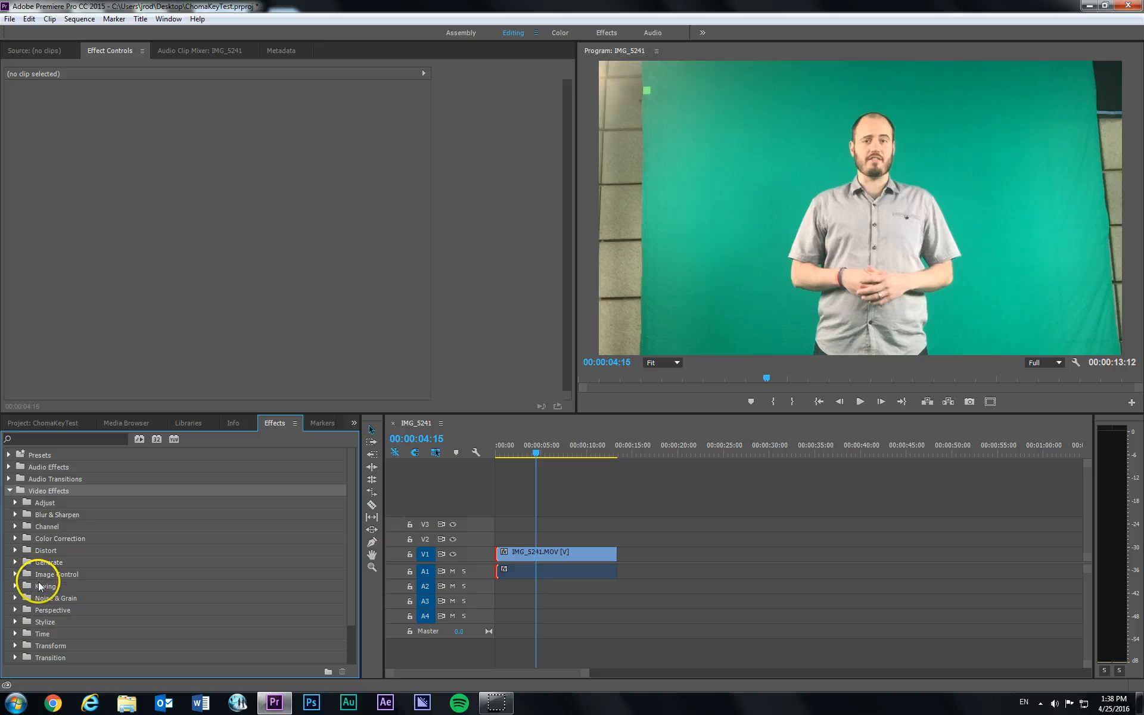
left_click(15, 575)
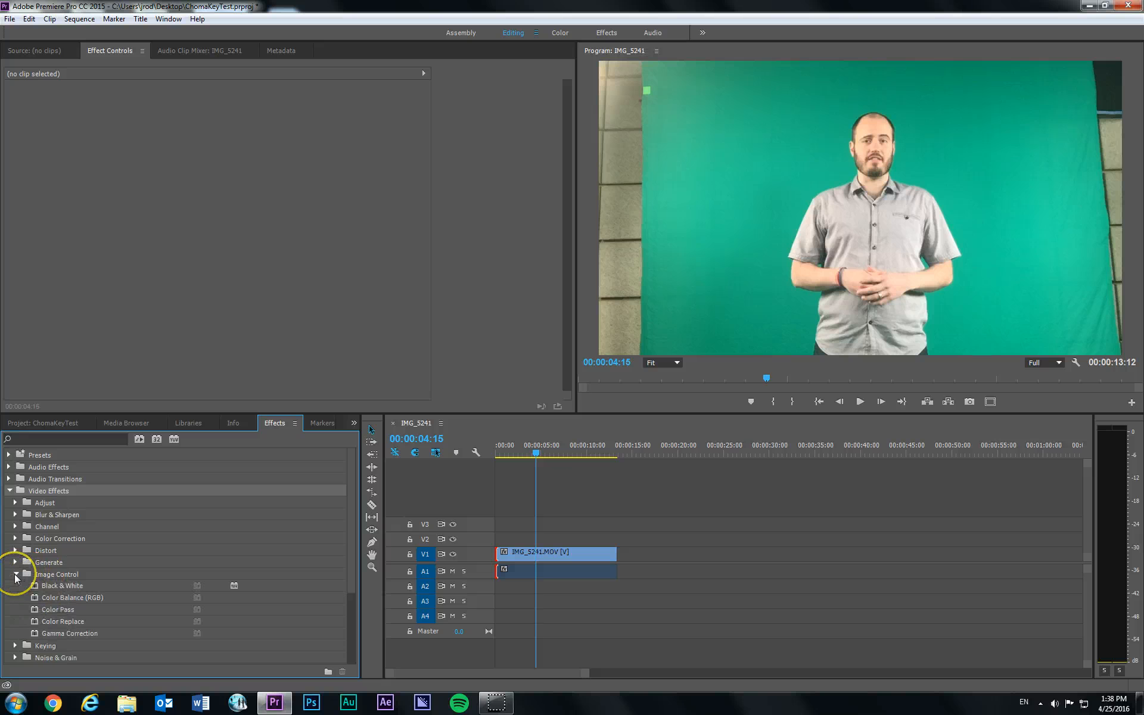
left_click(15, 575)
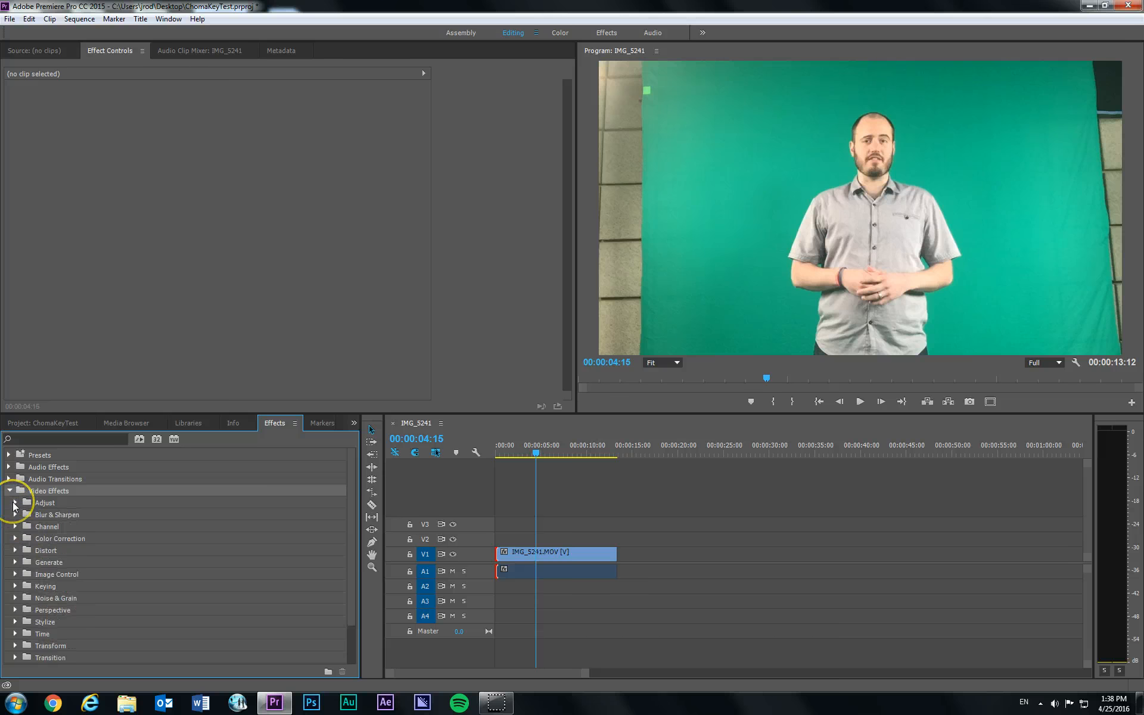
left_click(15, 610)
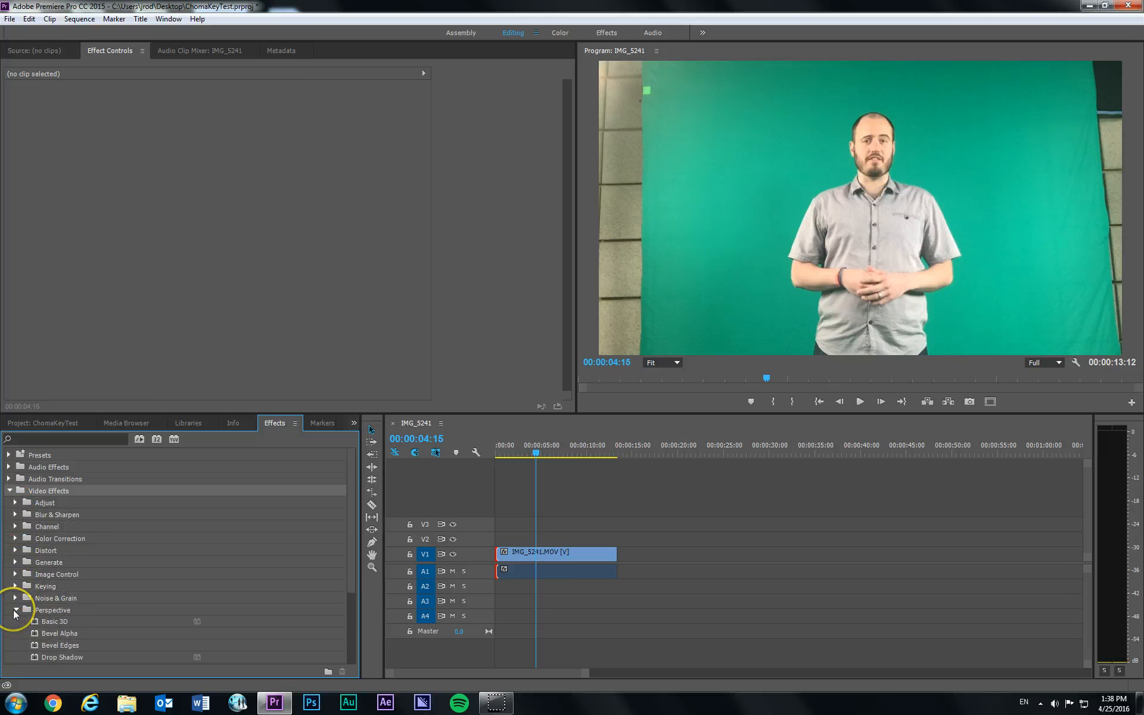
left_click(15, 609)
scroll(15, 613, "down", 4)
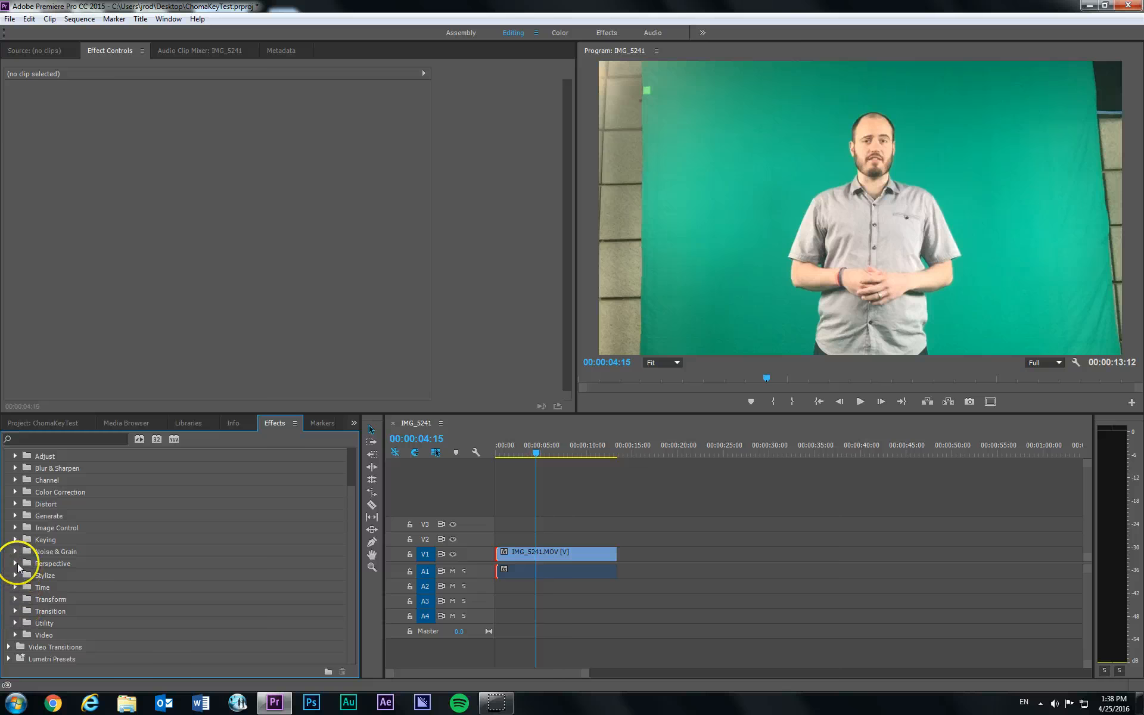
left_click(14, 598)
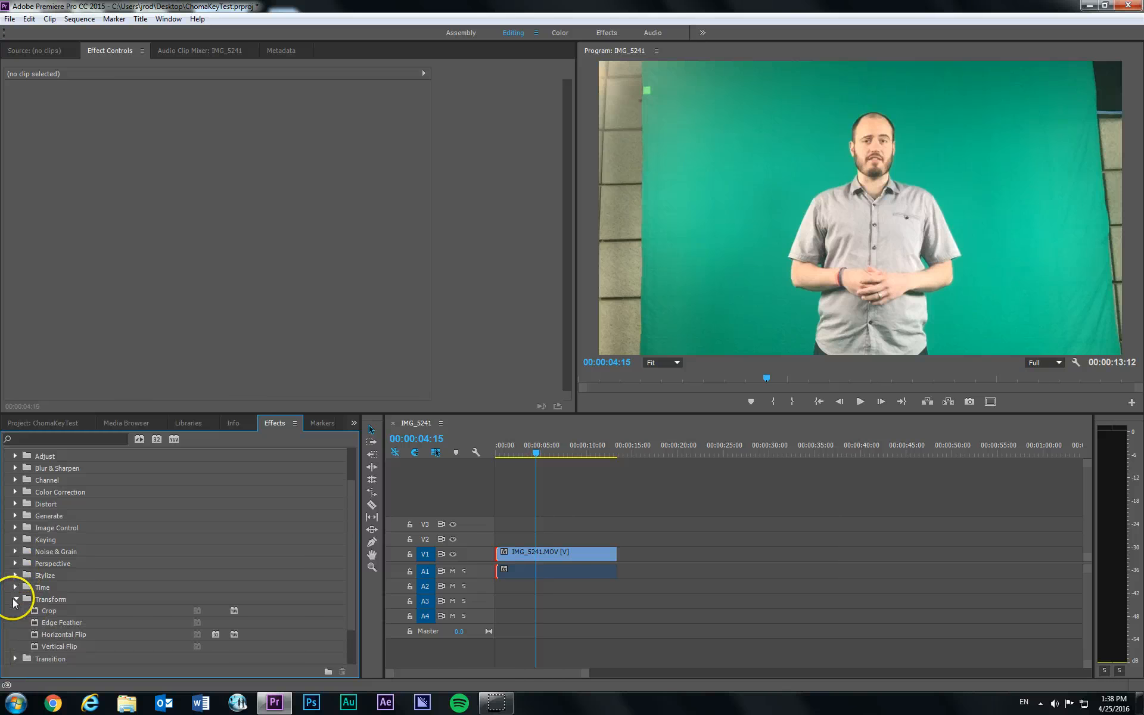
left_click(47, 599)
scroll(48, 592, "up", 4)
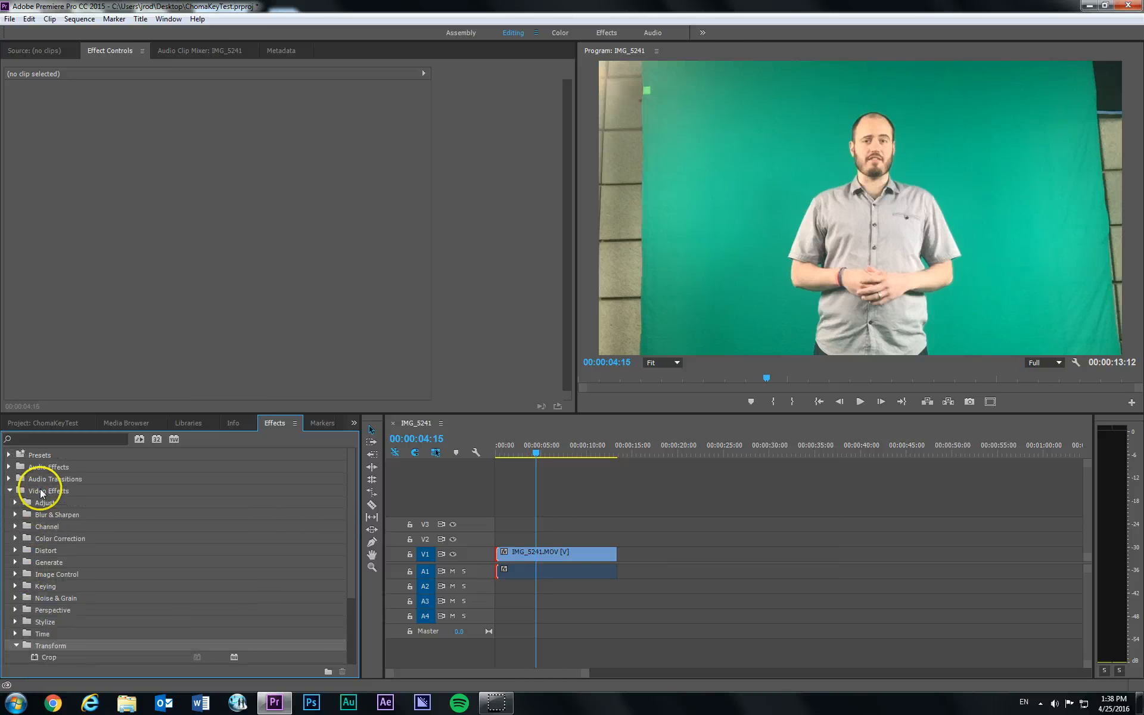
- Apply the Crop effect from the Transform video effects to the IMG_5241.MOV clip on track V1
left_click(44, 489)
left_click(8, 491)
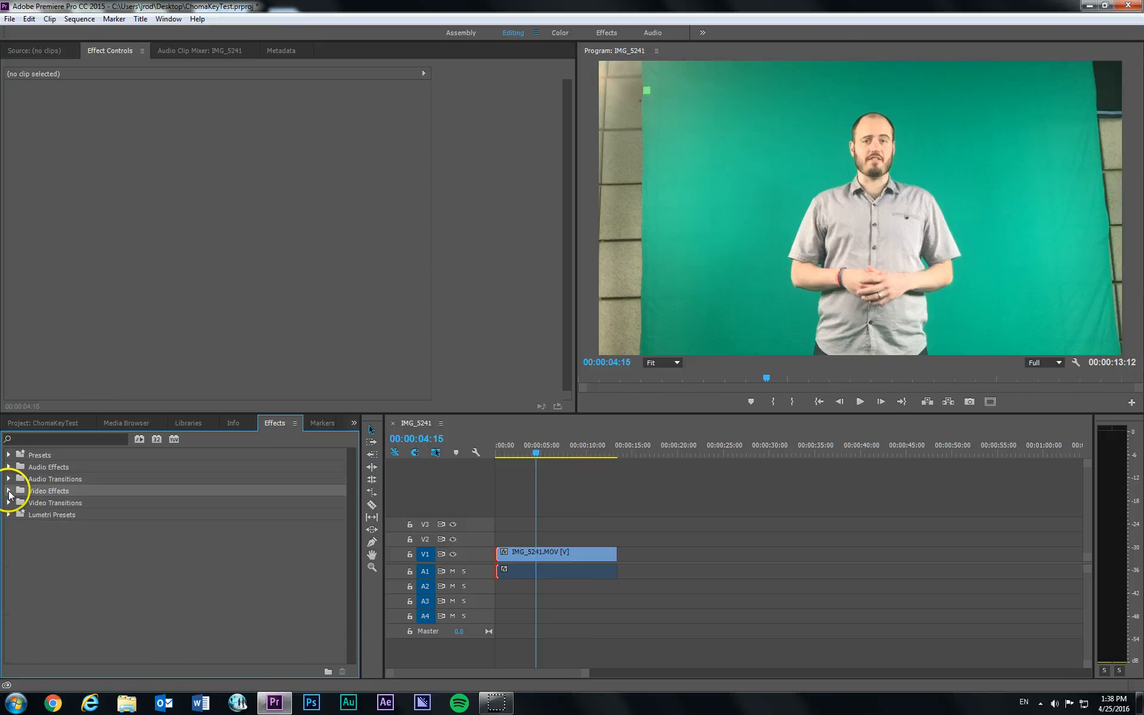
left_click(8, 491)
scroll(56, 506, "down", 2)
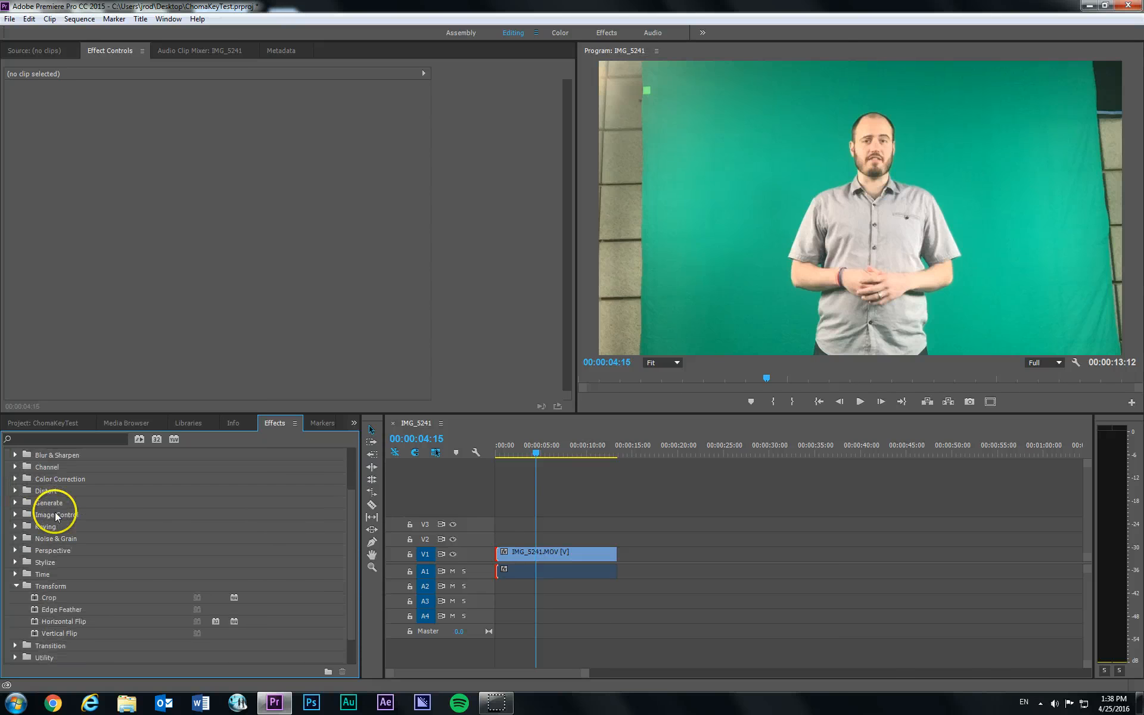
left_click(43, 585)
left_click(52, 598)
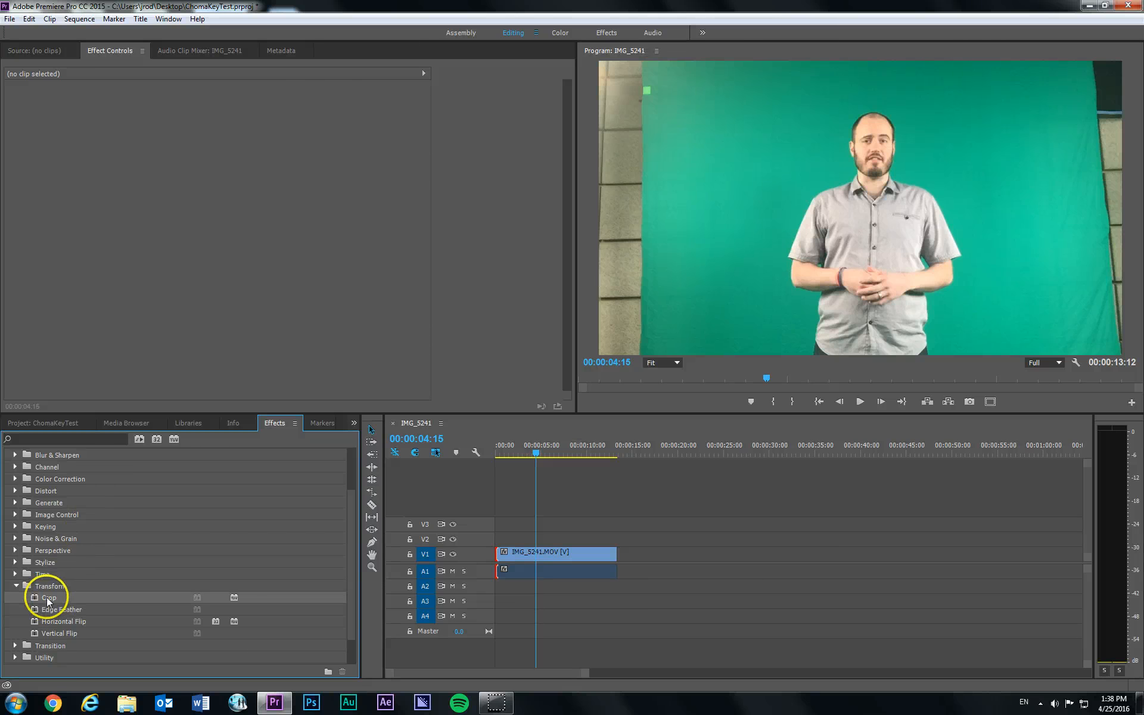
left_click_drag(49, 600, 518, 558)
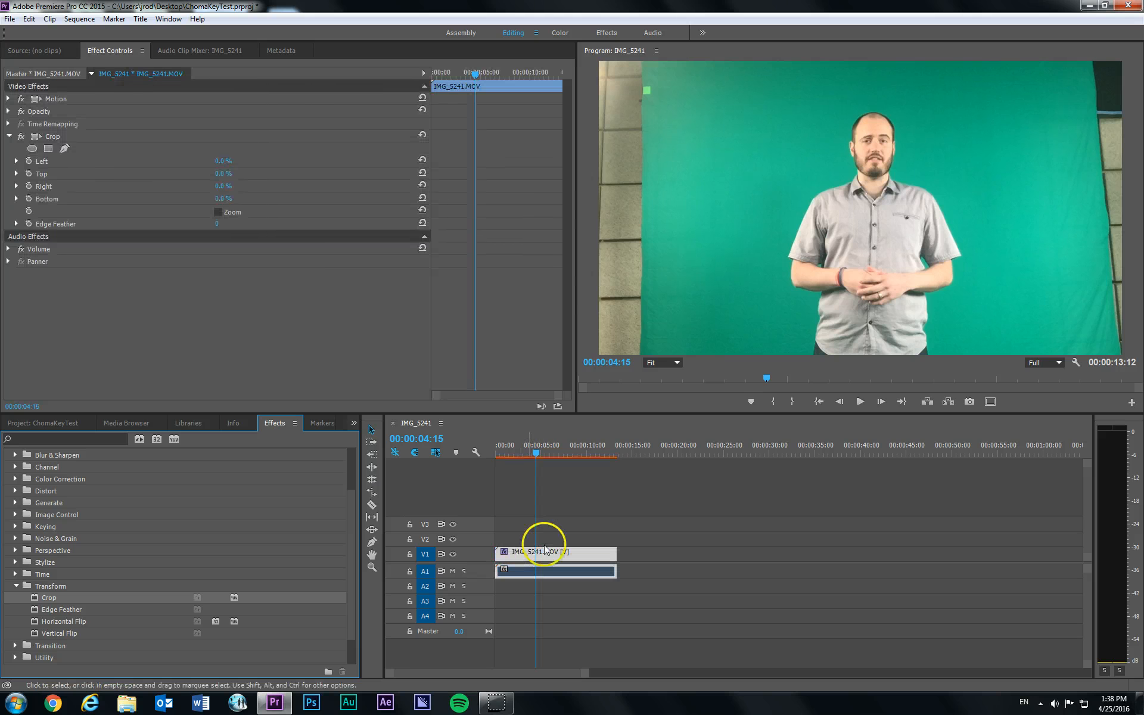
- Display the effect settings of the IMG_5241.MOV clip on V1 to examine its Crop parameters
left_click(538, 554)
left_click(264, 234)
left_click(81, 64)
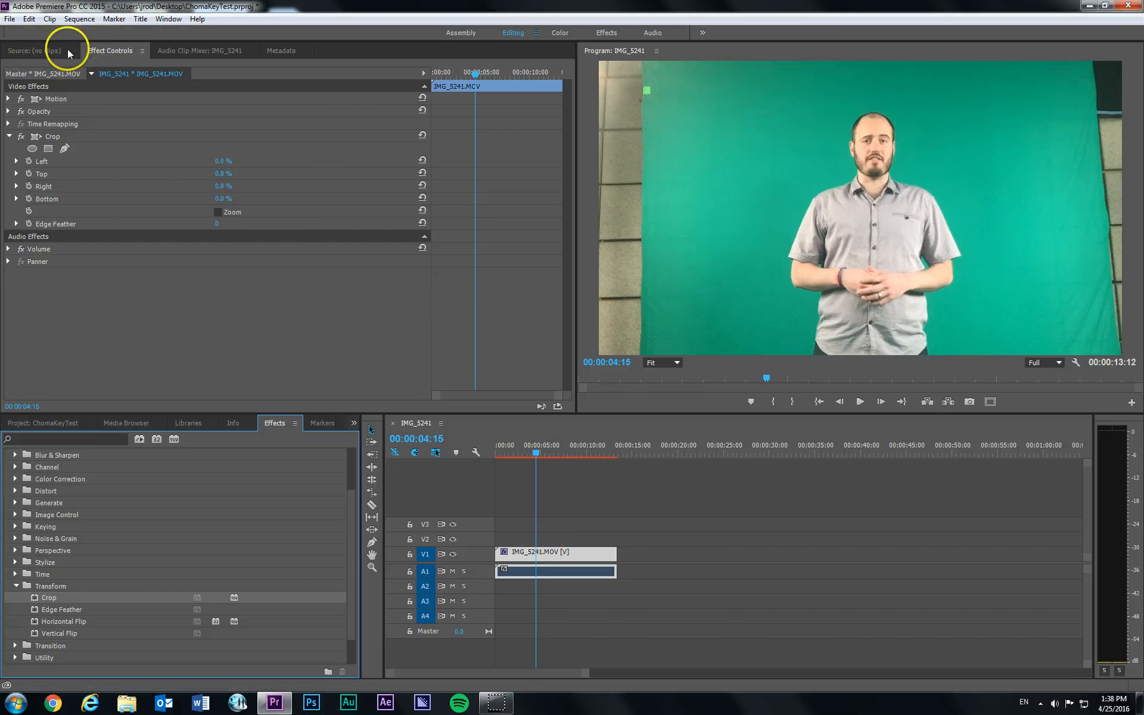
left_click(52, 51)
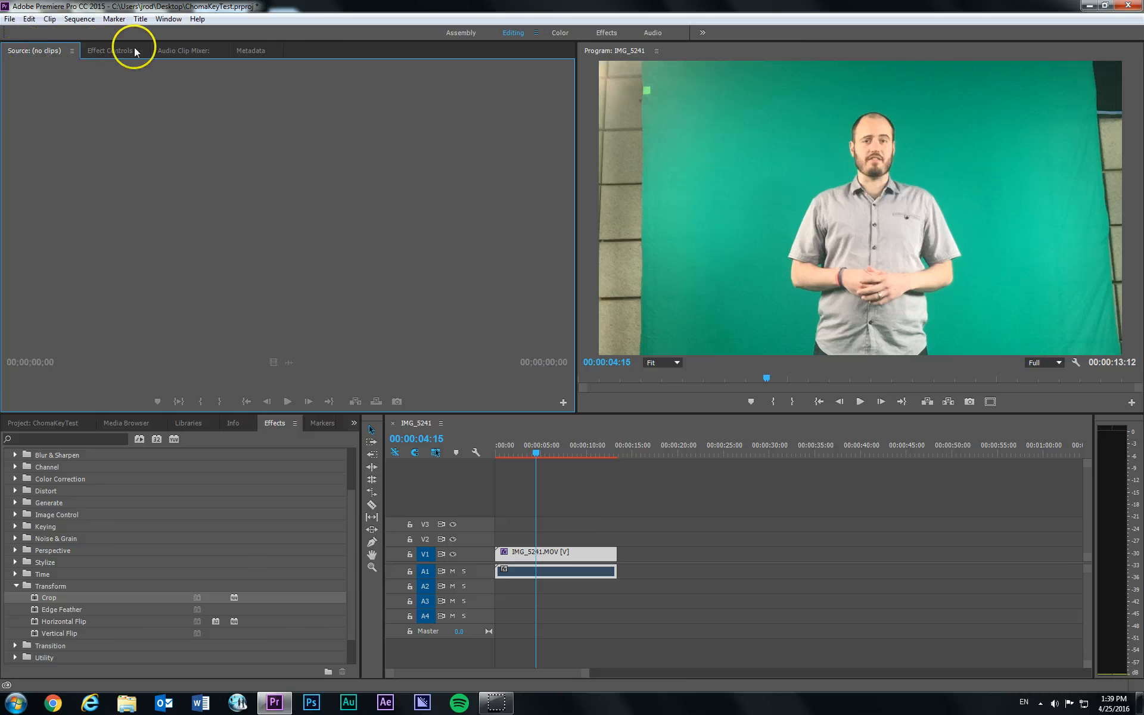
left_click(107, 51)
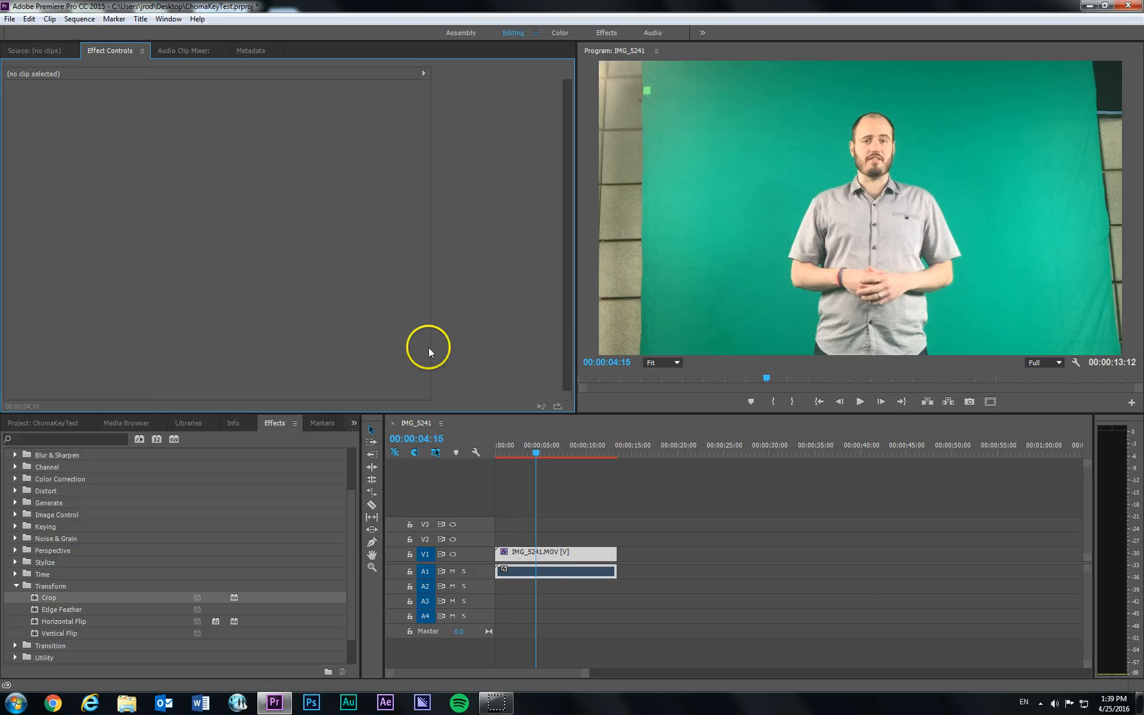
left_click(539, 556)
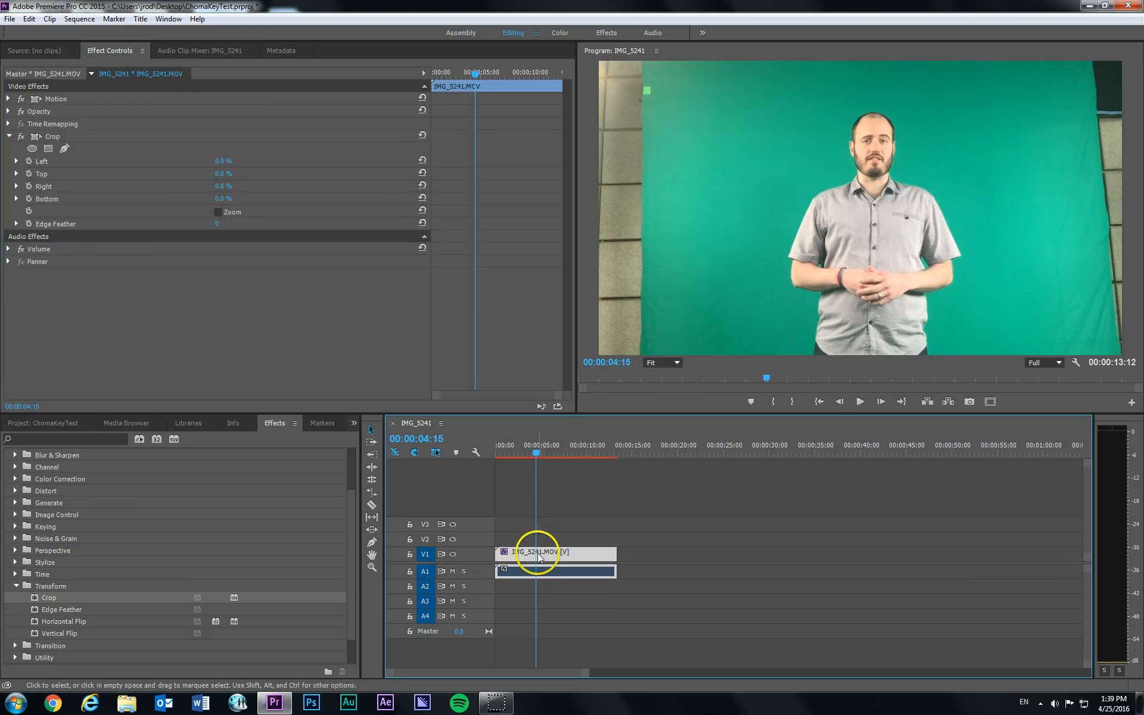
- Set the Crop effect's Left value to 14%, checking it against the outstretched arm at 00:00:08:05
left_click(9, 136)
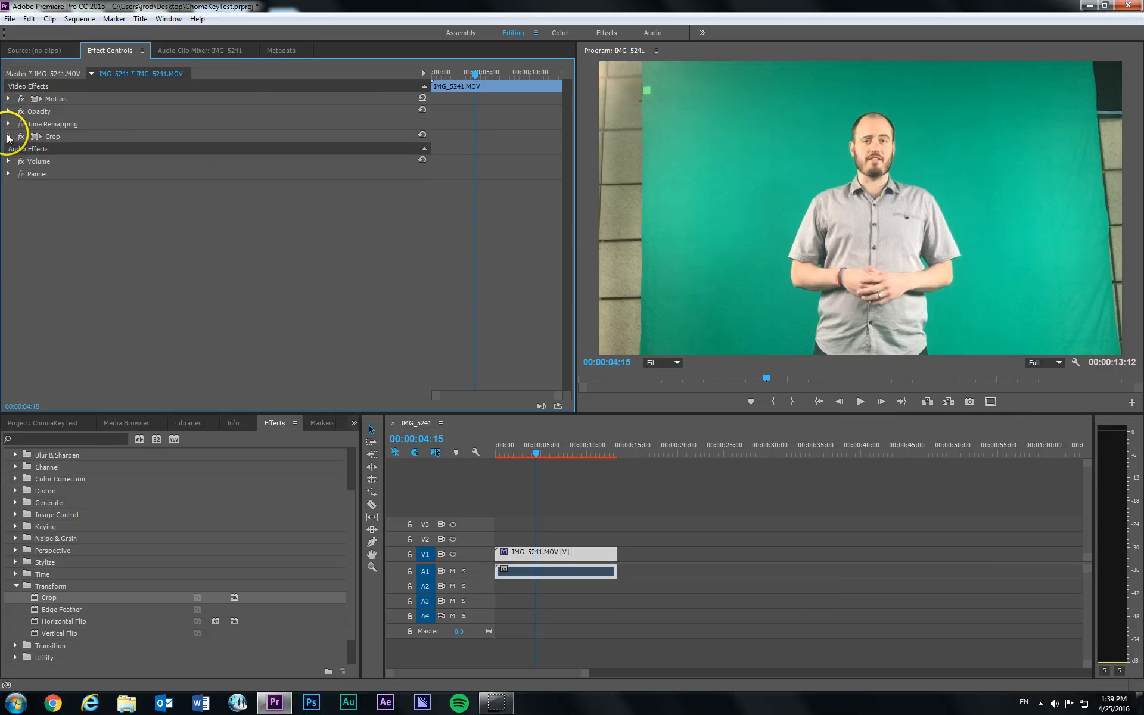
left_click(9, 137)
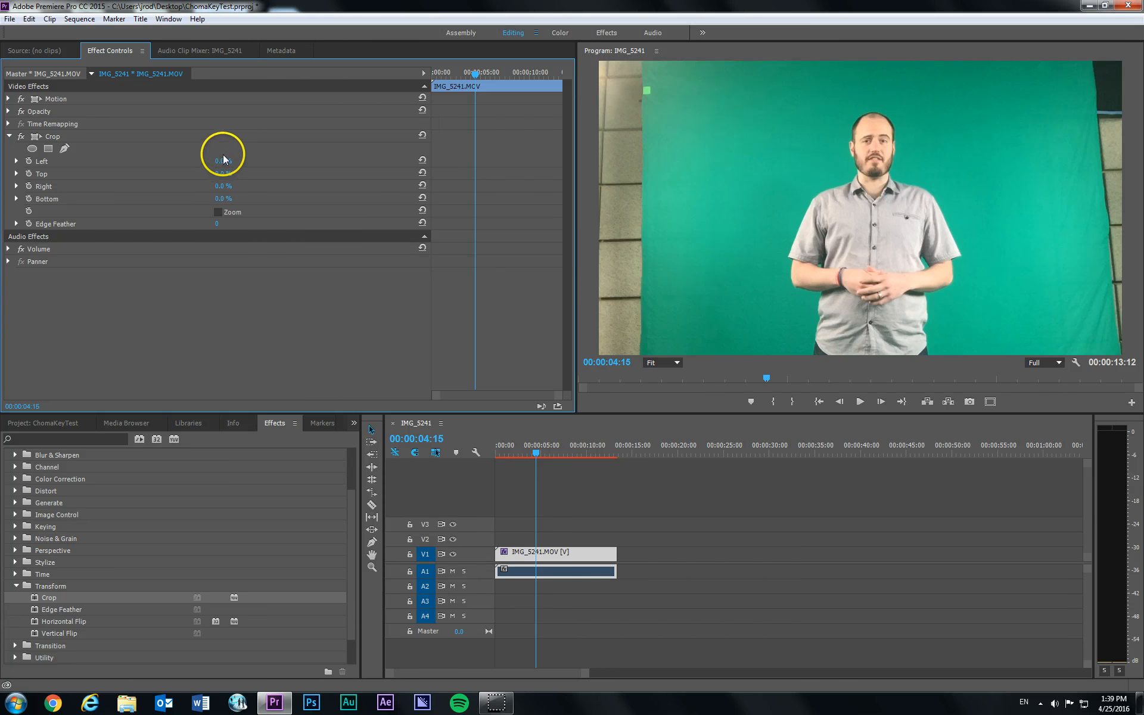
mouse_move(222, 162)
left_mouse_down()
mouse_move(251, 162)
mouse_move(230, 160)
left_mouse_up()
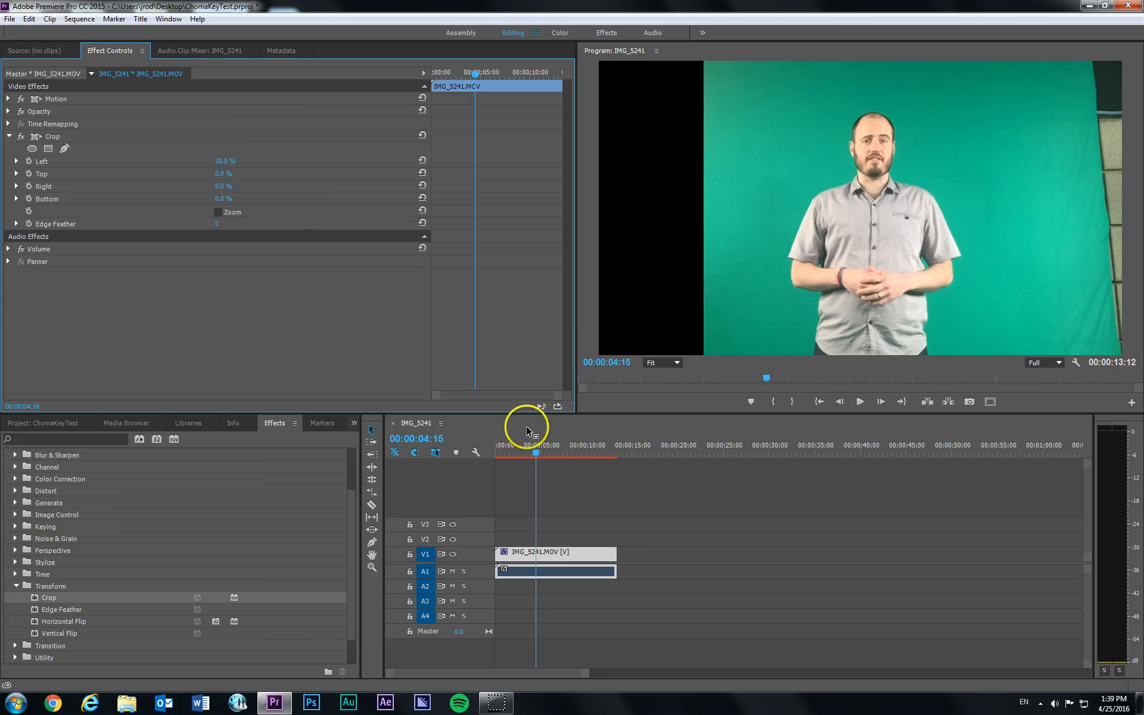
left_click_drag(533, 448, 567, 445)
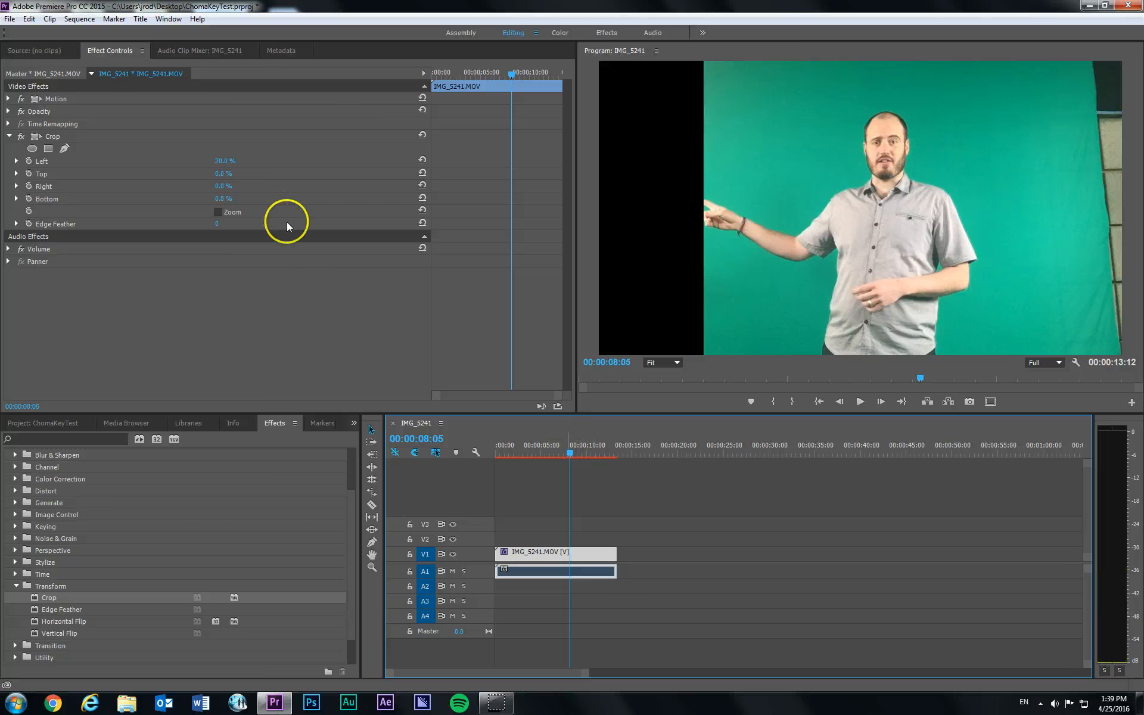
mouse_move(224, 165)
left_mouse_down()
mouse_move(204, 161)
mouse_move(242, 161)
left_mouse_up()
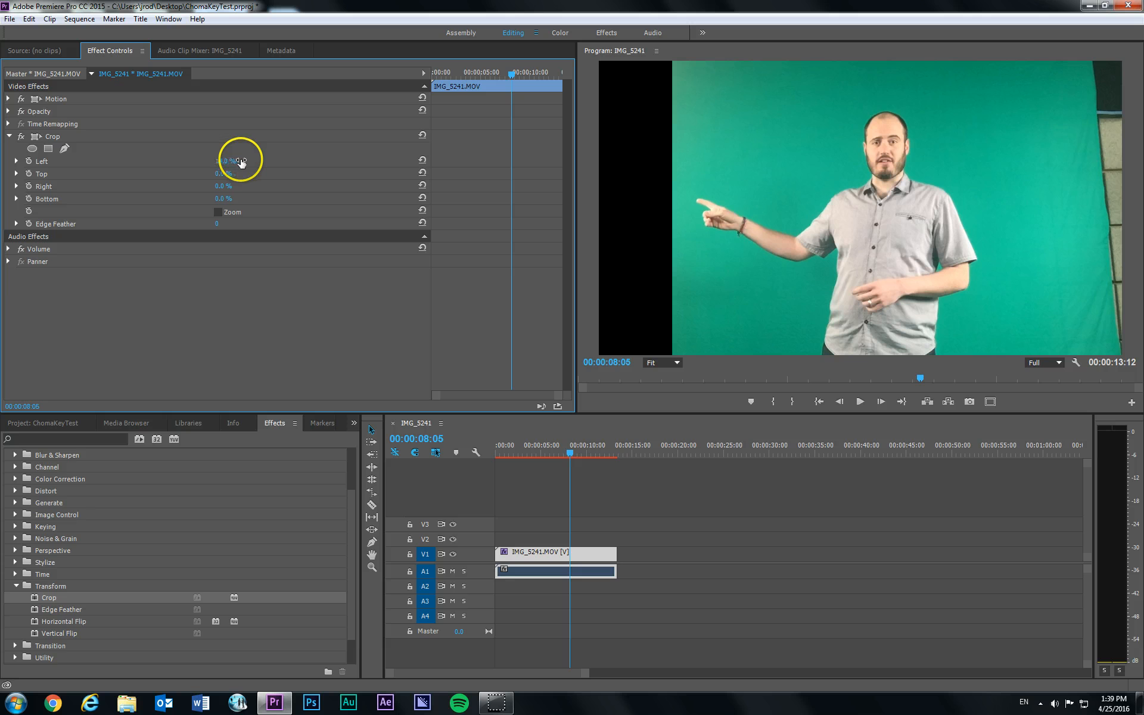
- Set the Crop effect's Right value to 15% and move the playhead to 00:00:06:08
left_click(219, 186)
mouse_move(220, 186)
left_mouse_down()
mouse_move(206, 185)
mouse_move(229, 185)
left_mouse_up()
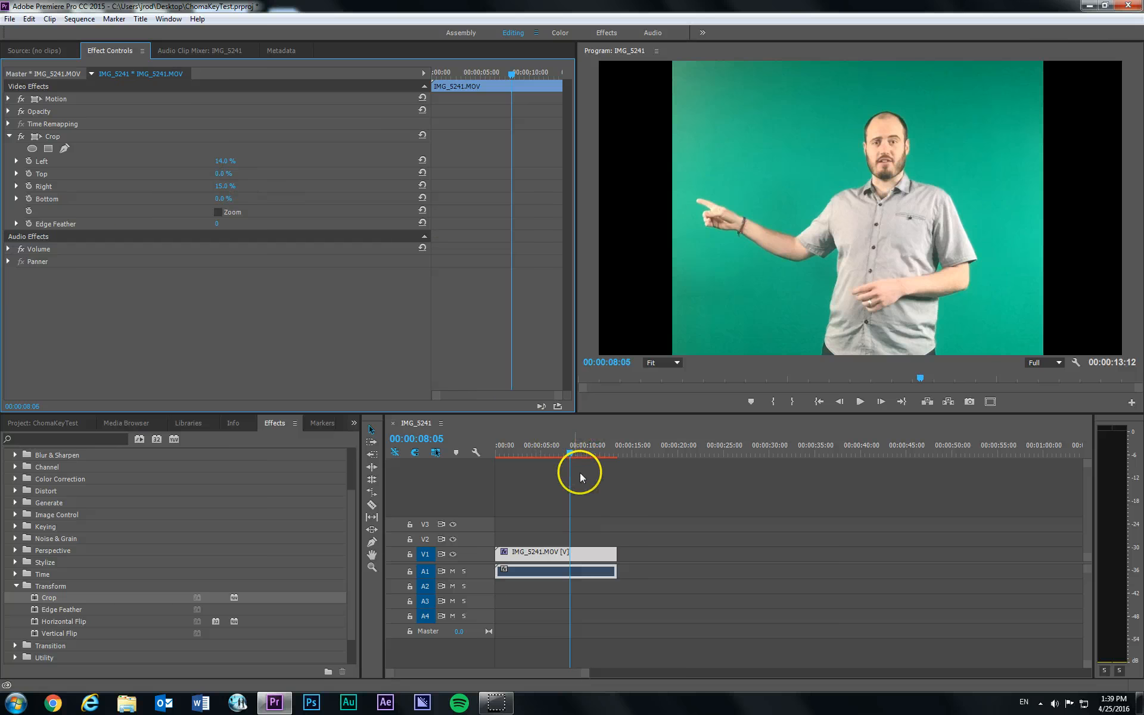
mouse_move(568, 456)
left_mouse_down()
mouse_move(581, 453)
mouse_move(526, 452)
mouse_move(552, 453)
left_mouse_up()
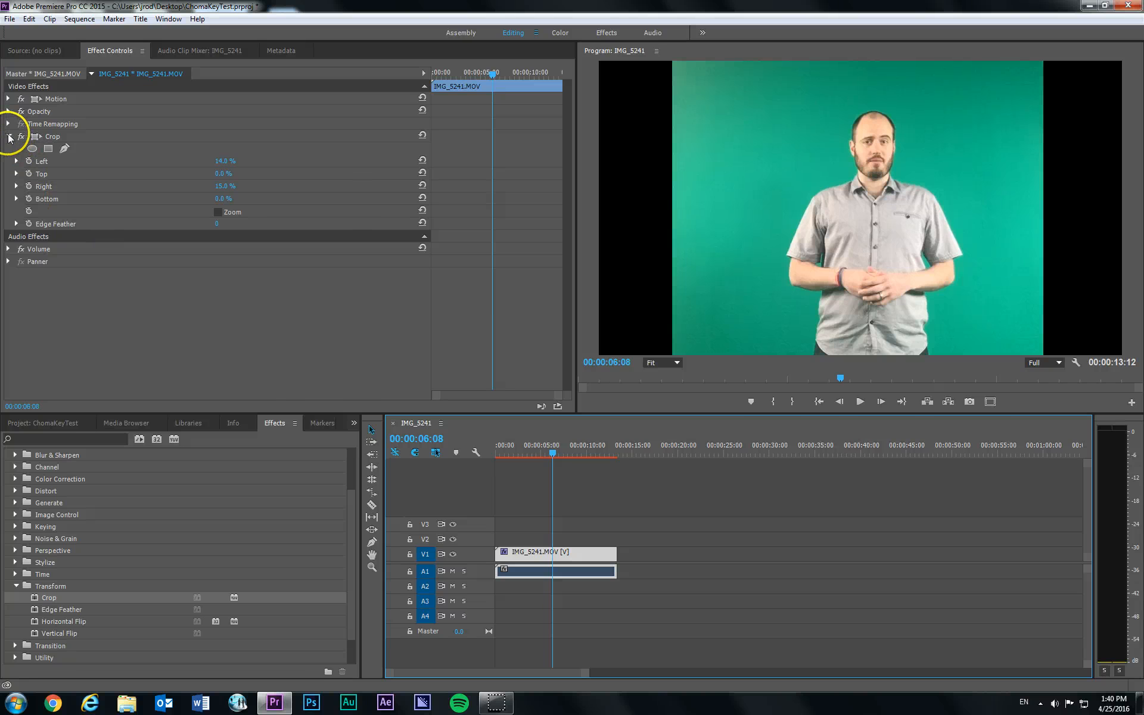
- Apply the Ultra Key effect from the Keying video effects to the IMG_5241.MOV clip on V1
left_click(347, 508)
mouse_move(349, 511)
left_mouse_down()
mouse_move(353, 472)
mouse_move(356, 537)
mouse_move(355, 493)
left_mouse_up()
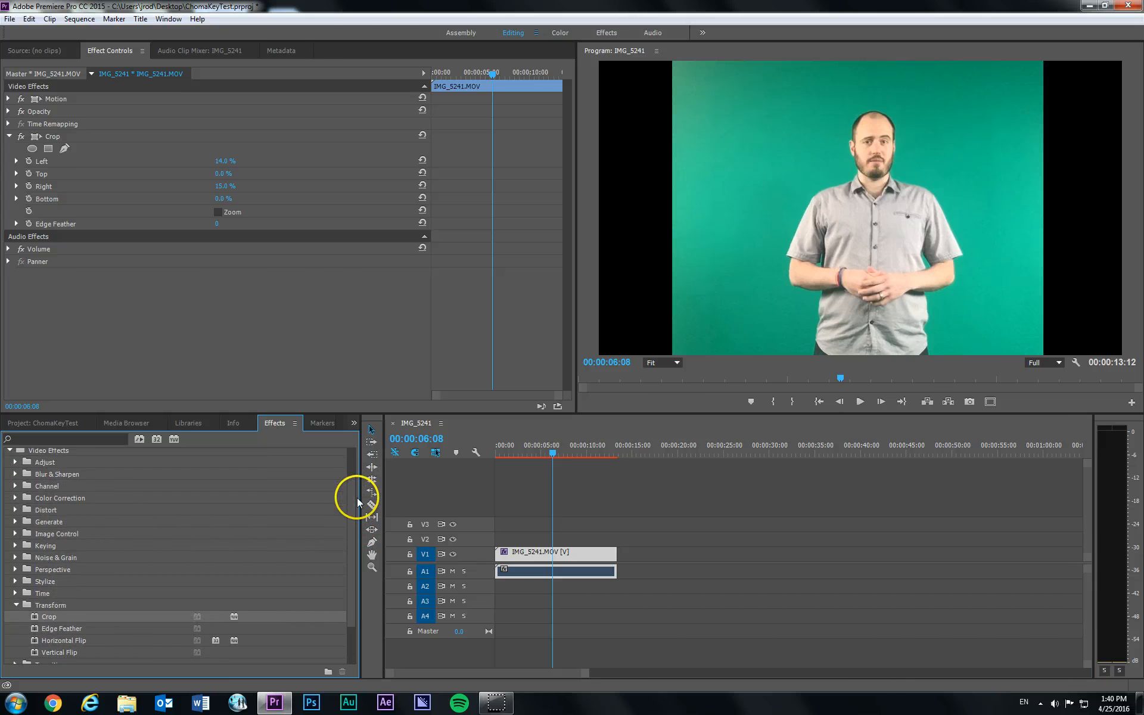
left_click(15, 545)
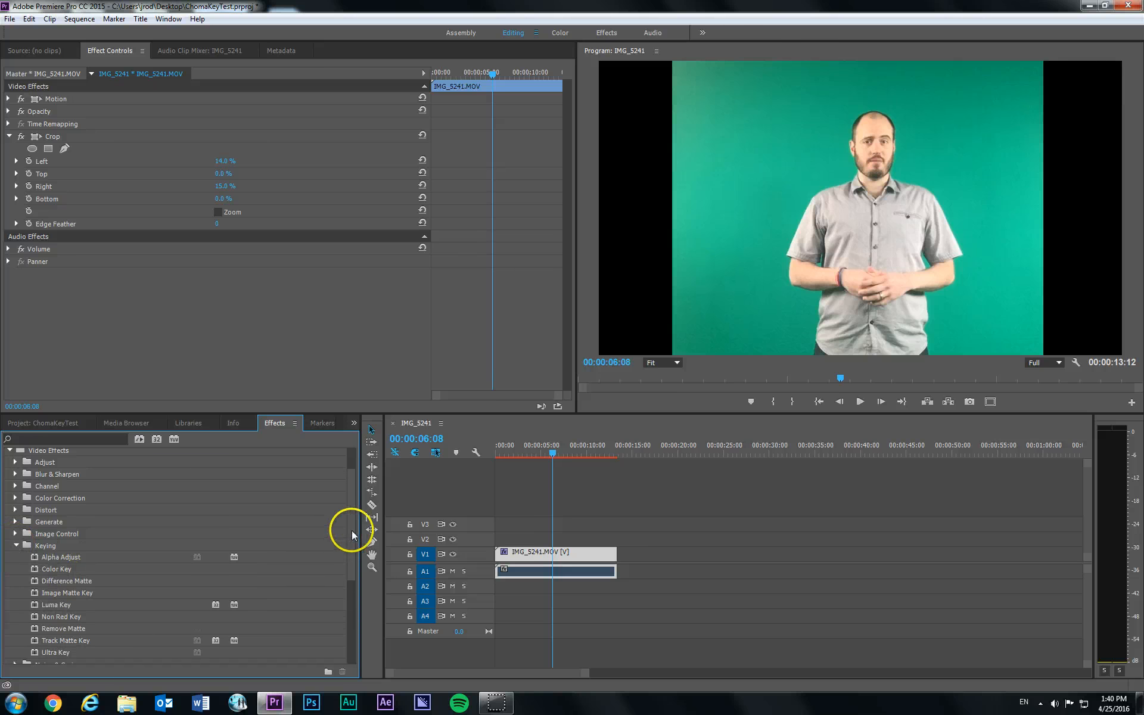
left_click_drag(350, 536, 350, 547)
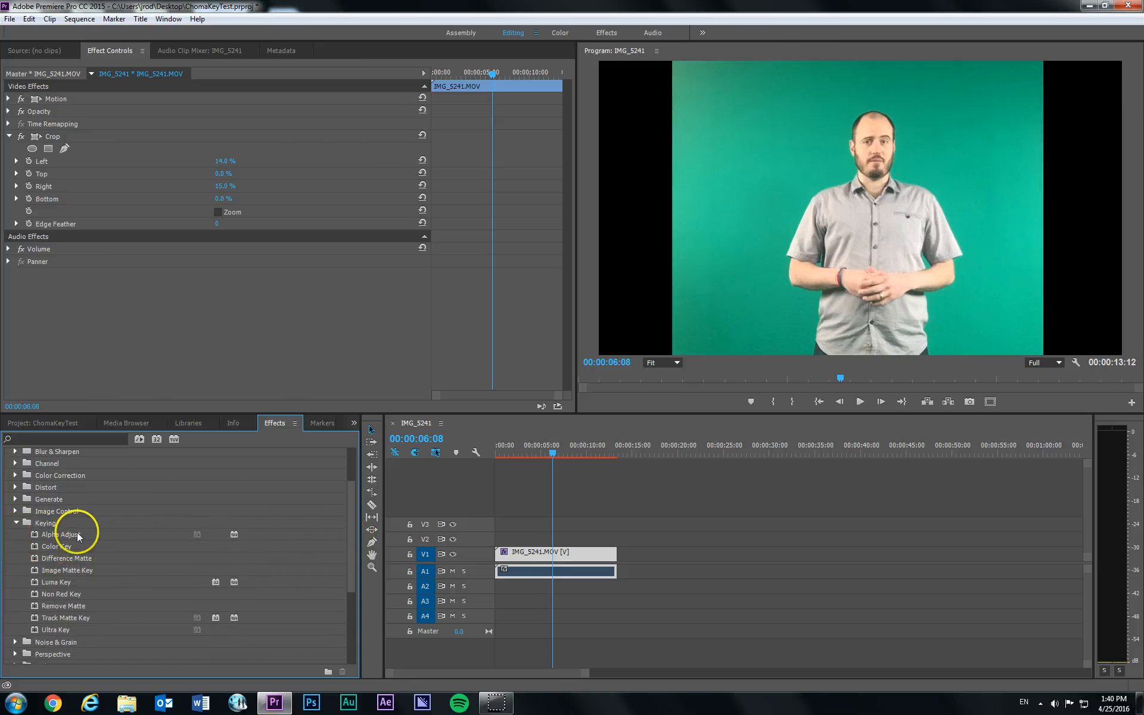
left_click(58, 629)
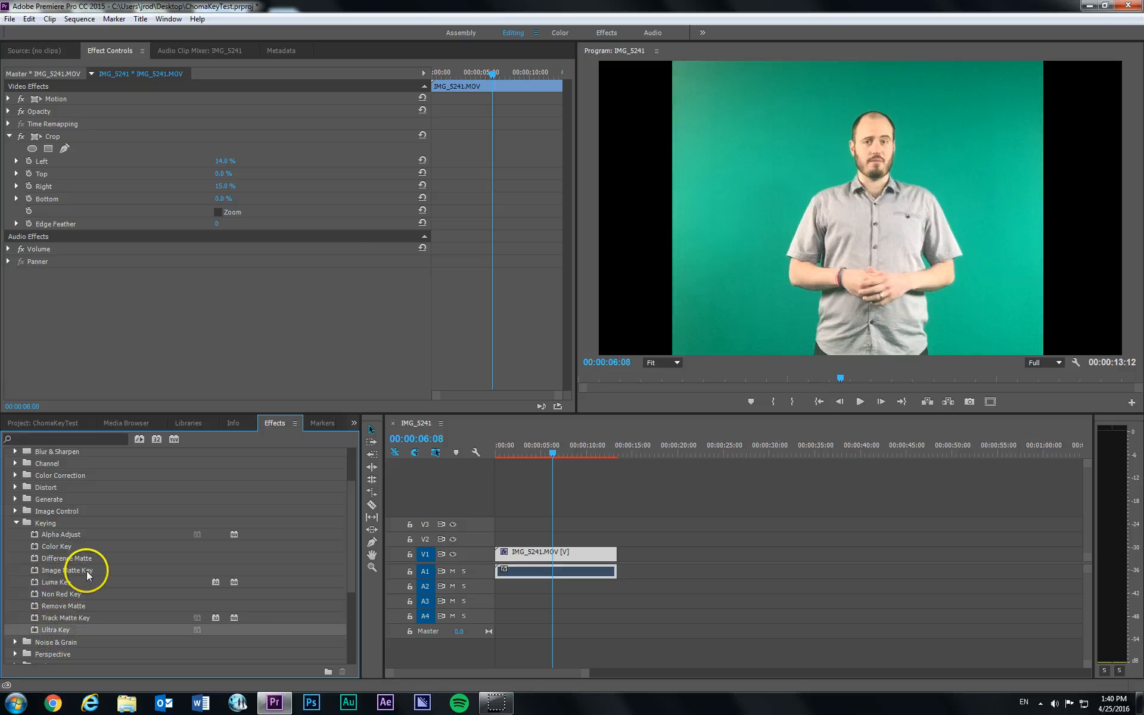
left_click_drag(55, 631, 537, 559)
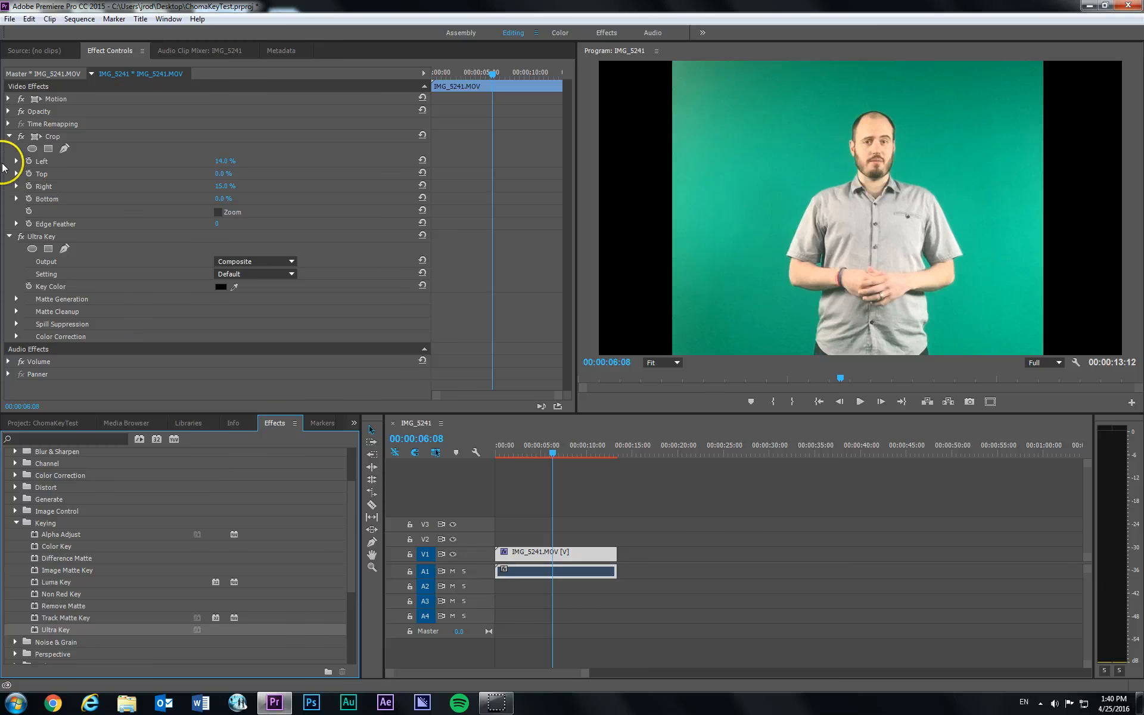
- Sample the green backdrop beside the man in the program image as the Ultra Key's Key Color
left_click(9, 137)
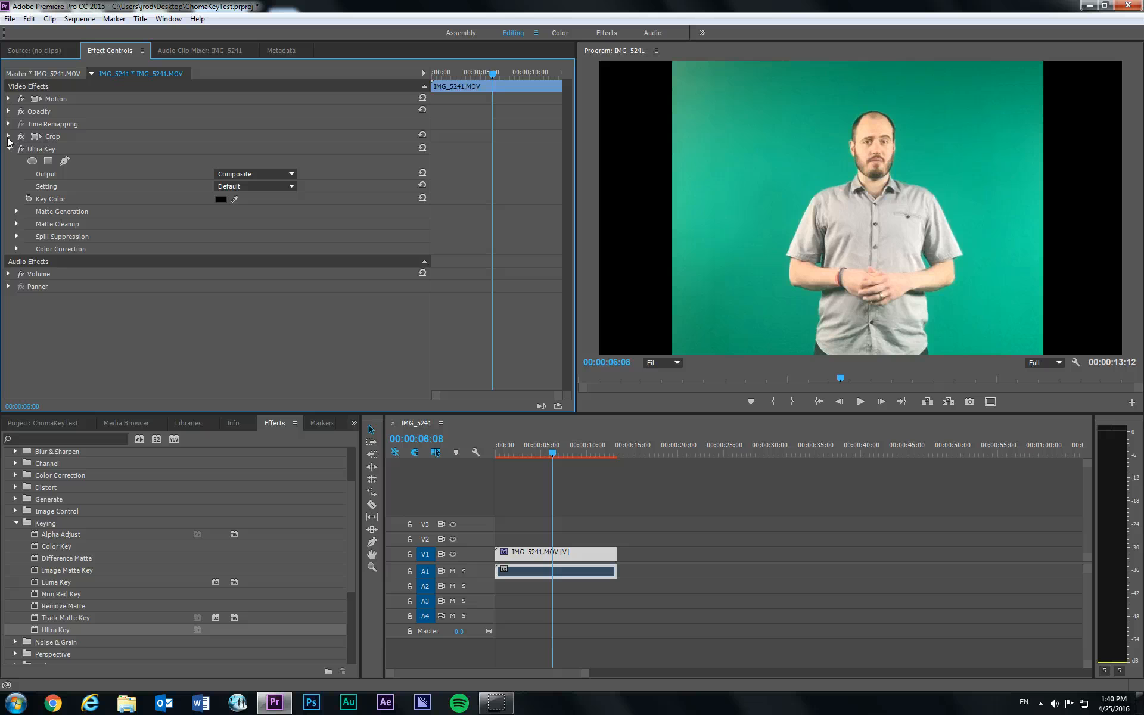
left_click(30, 145)
left_click(159, 155)
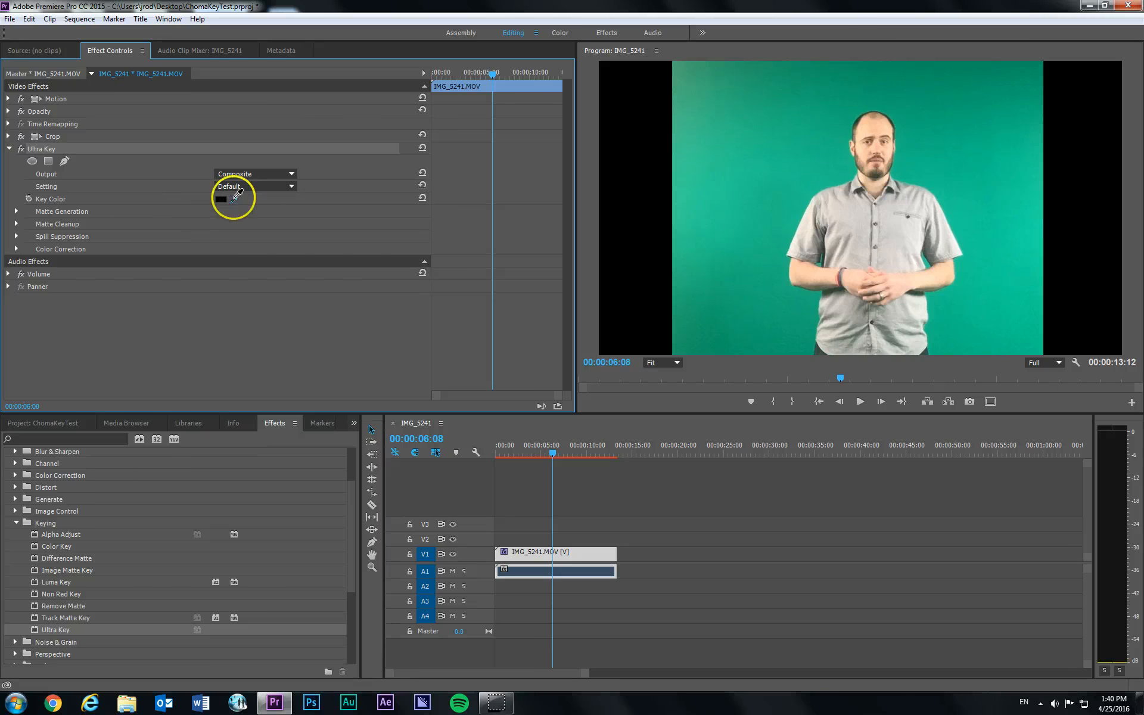
left_click_drag(237, 196, 796, 218)
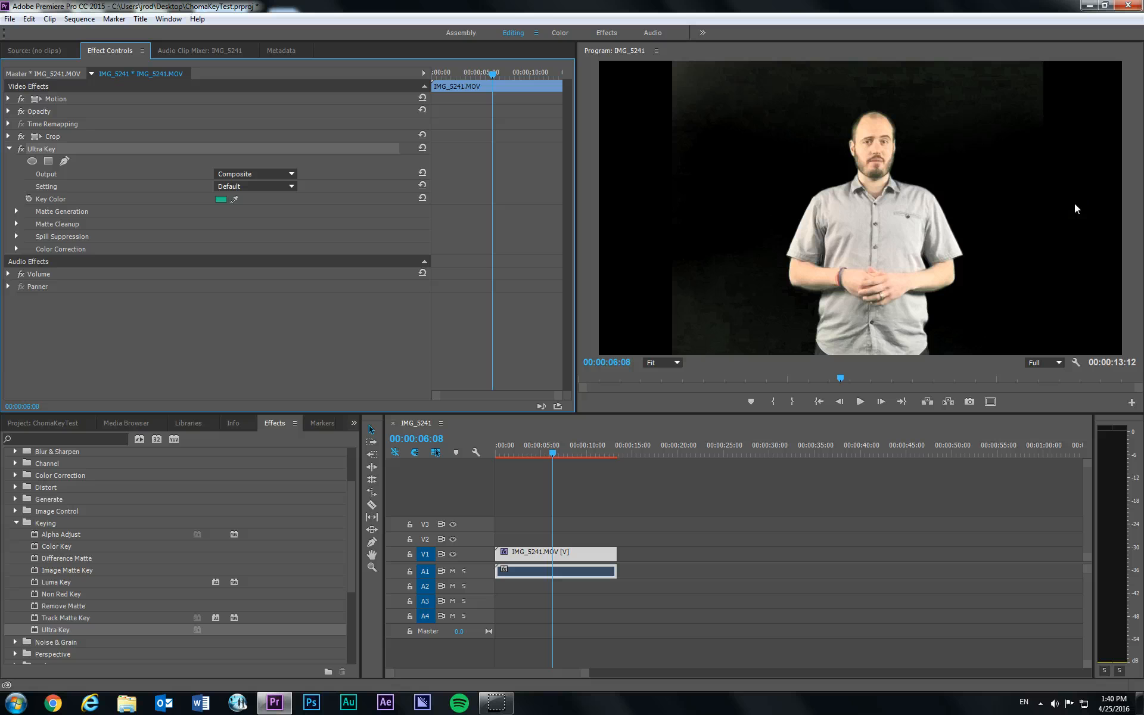
- Play the sequence from the start to about 00:00:05:10 to check the keyed footage
left_click_drag(553, 446, 474, 454)
key("space")
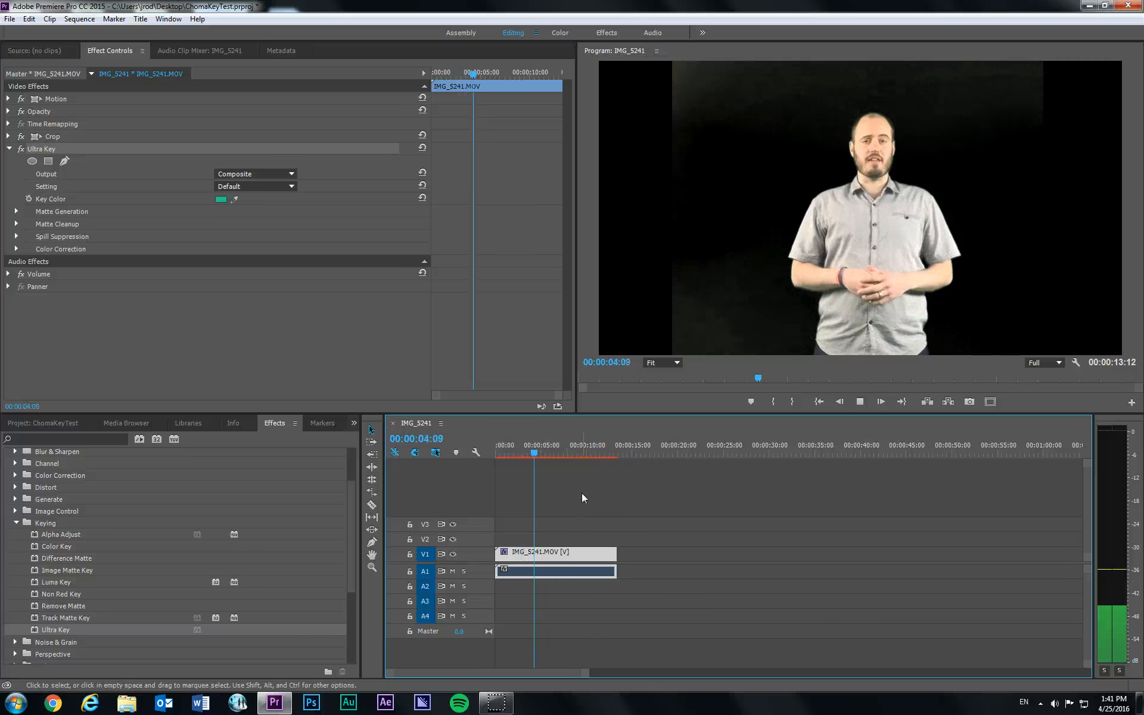
key("space")
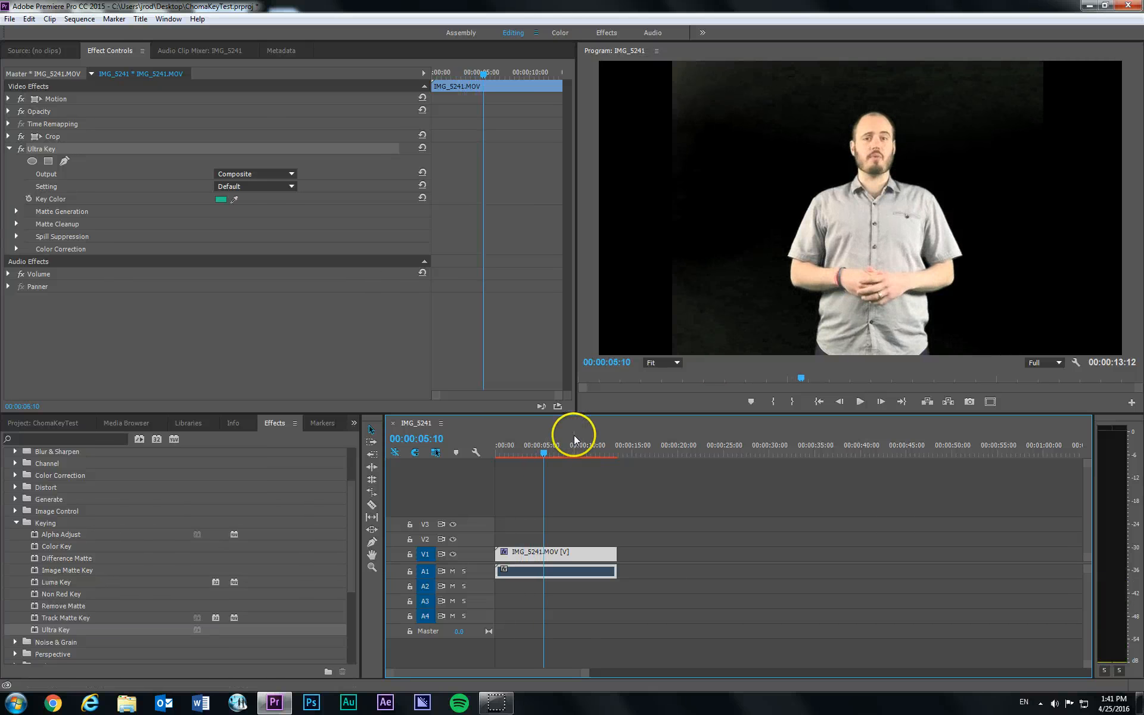
- Set Soften to 21 in the Ultra Key's Matte Cleanup settings and play the clip to check the edges
left_click(16, 227)
left_click(16, 225)
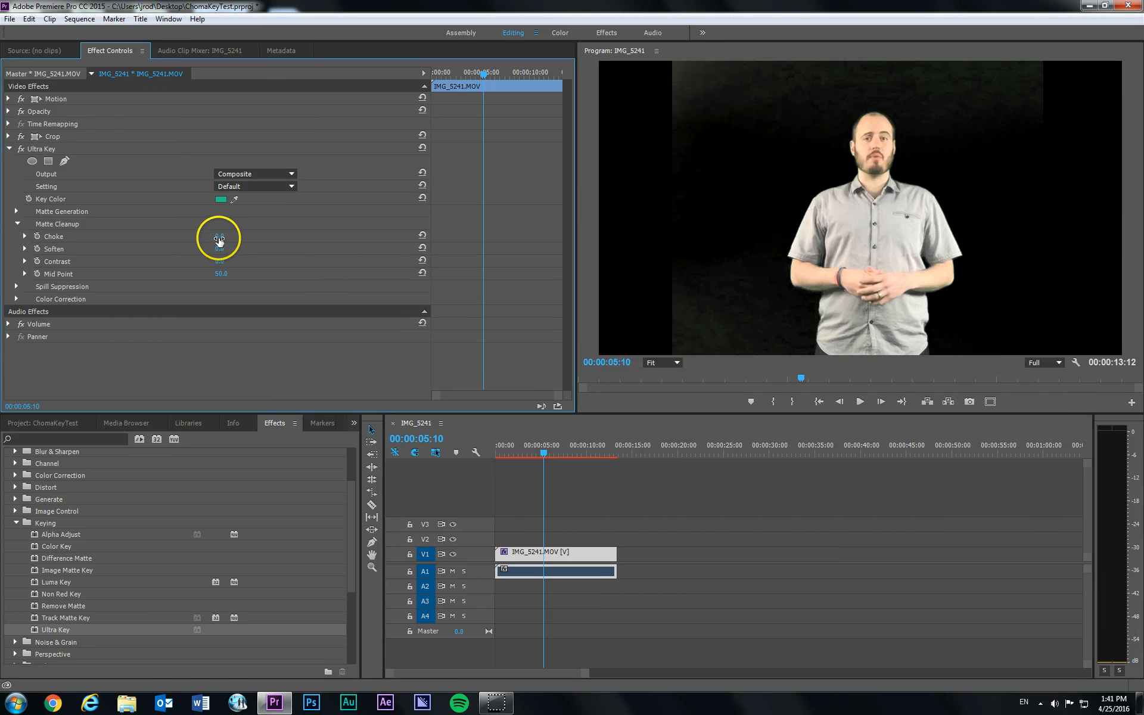
mouse_move(227, 236)
left_mouse_down()
mouse_move(383, 237)
mouse_move(248, 245)
mouse_move(230, 234)
left_mouse_up()
mouse_move(220, 248)
left_mouse_down()
mouse_move(281, 242)
mouse_move(210, 242)
mouse_move(275, 235)
mouse_move(225, 232)
mouse_move(202, 241)
mouse_move(239, 230)
mouse_move(216, 229)
mouse_move(230, 249)
left_mouse_up()
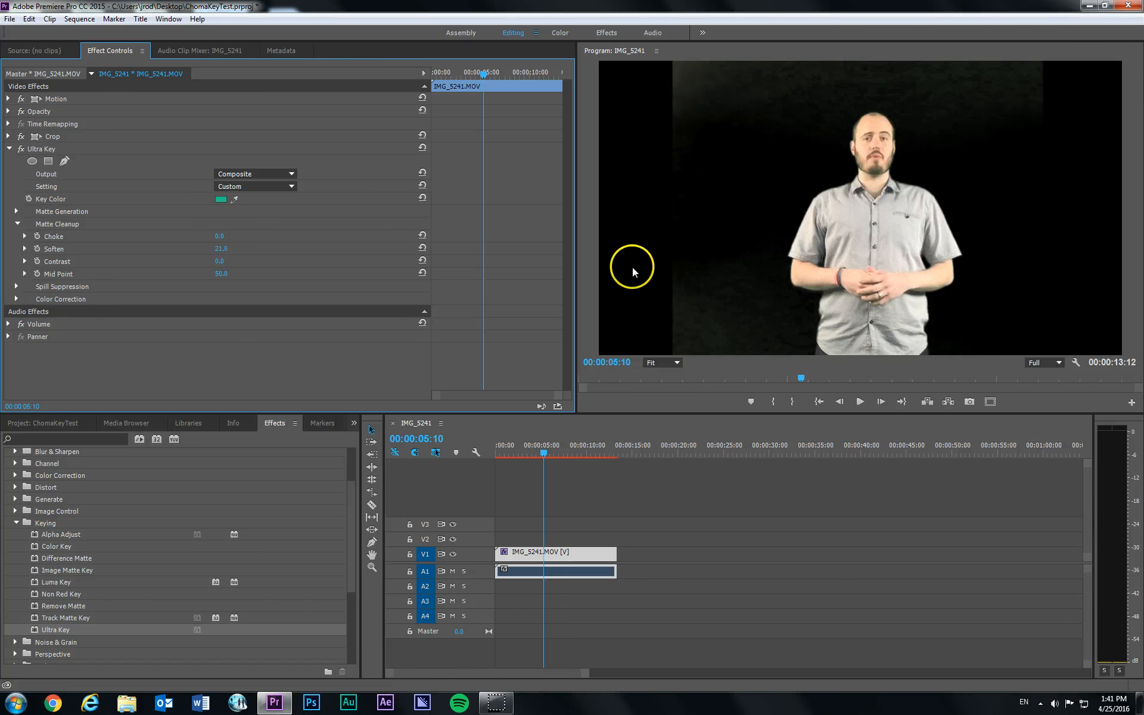
key("space")
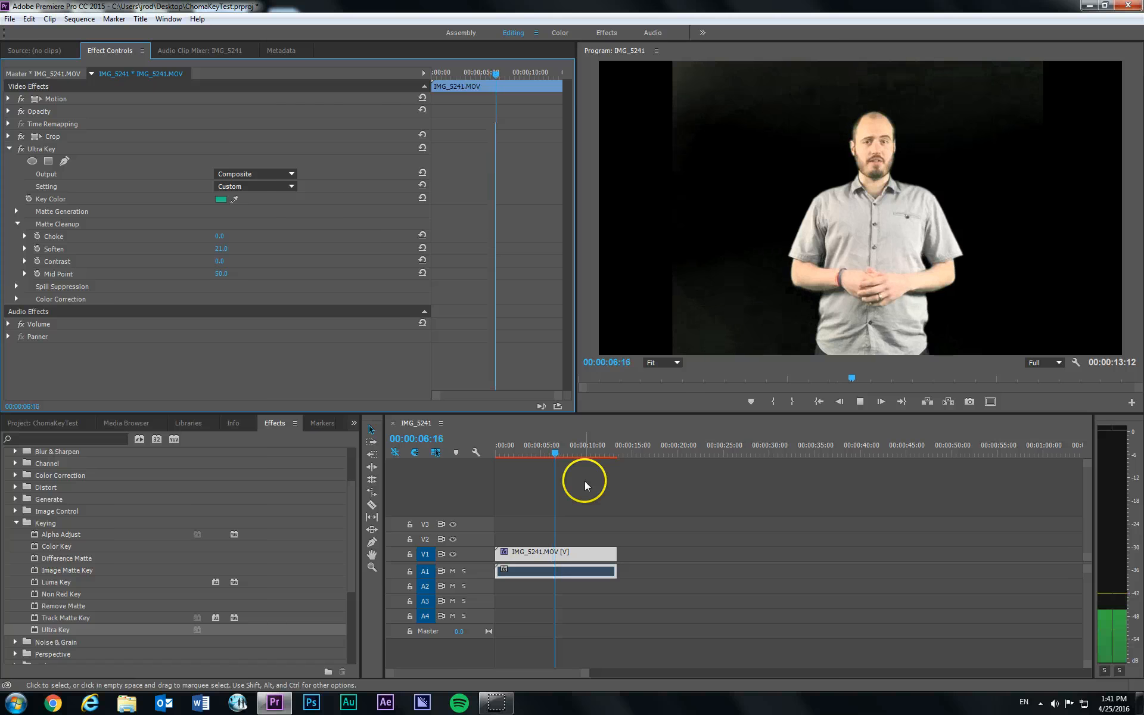
key("space")
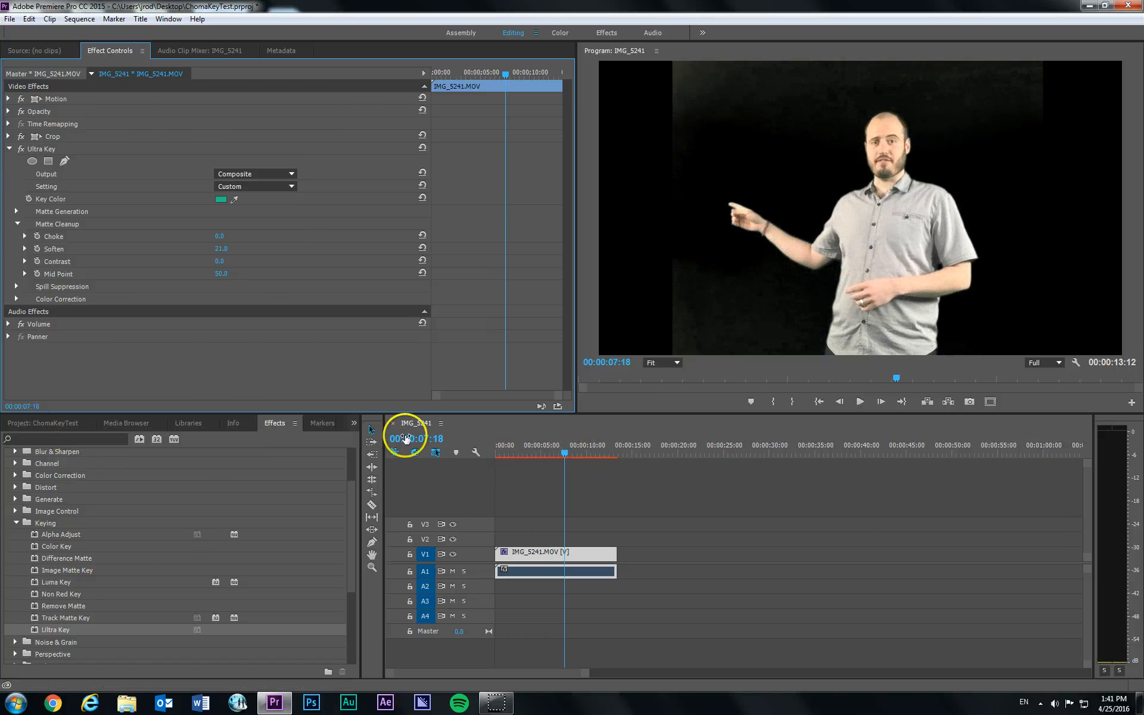
- Move the IMG_5241.MOV video clip from track V1 up to V2 to free V1 for the background image
left_click(33, 423)
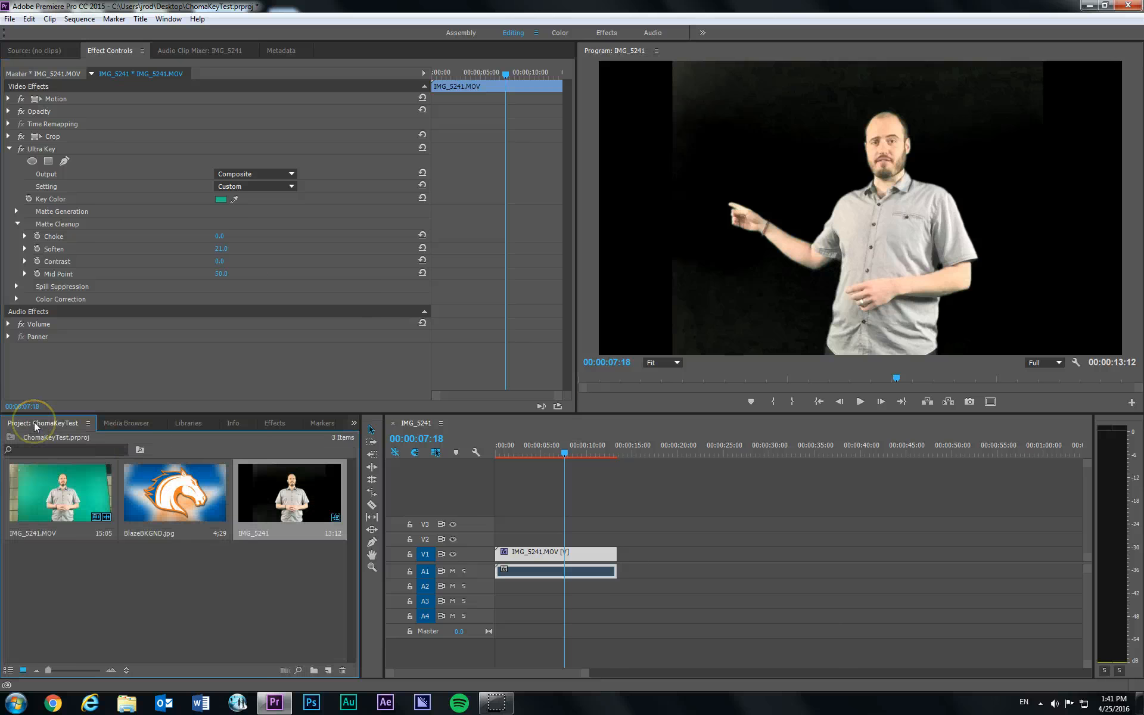
left_click(139, 499)
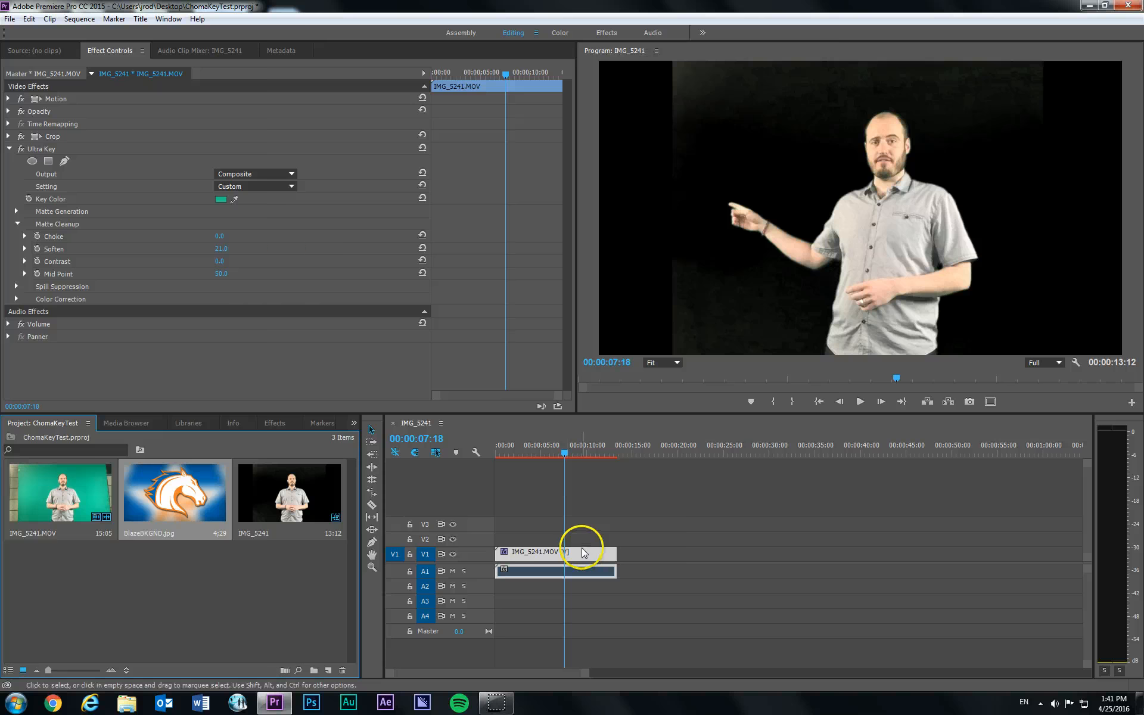
left_click(563, 535)
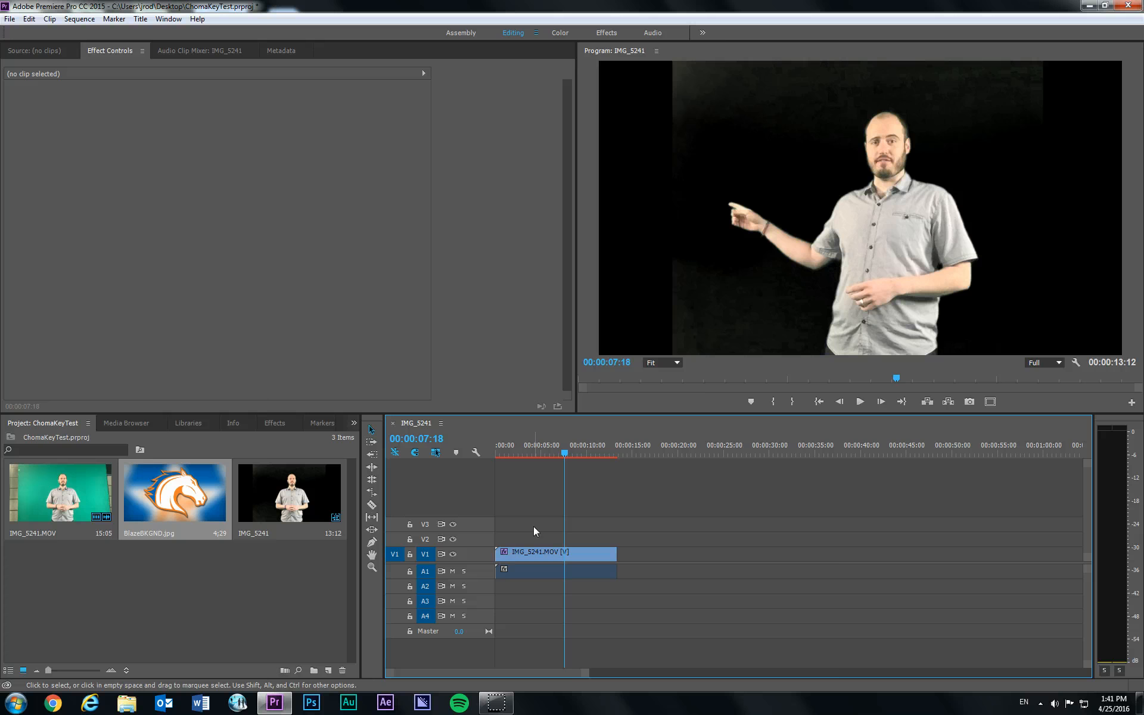
left_click(530, 549)
left_click_drag(536, 551, 536, 542)
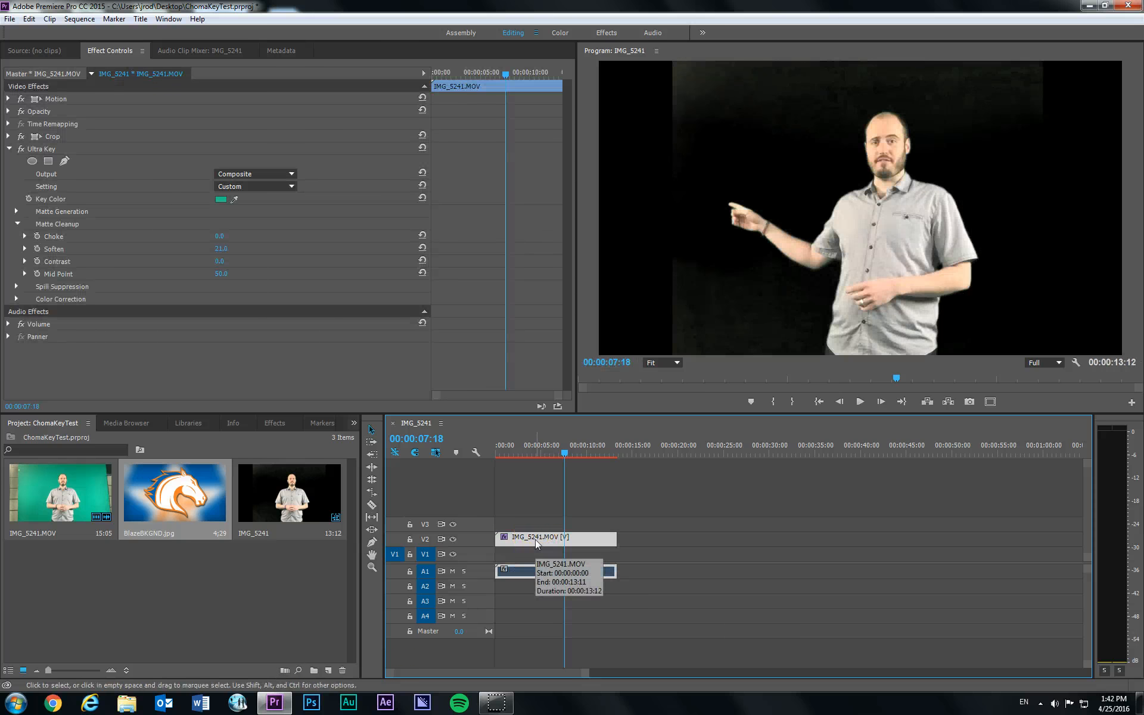
left_click(536, 541)
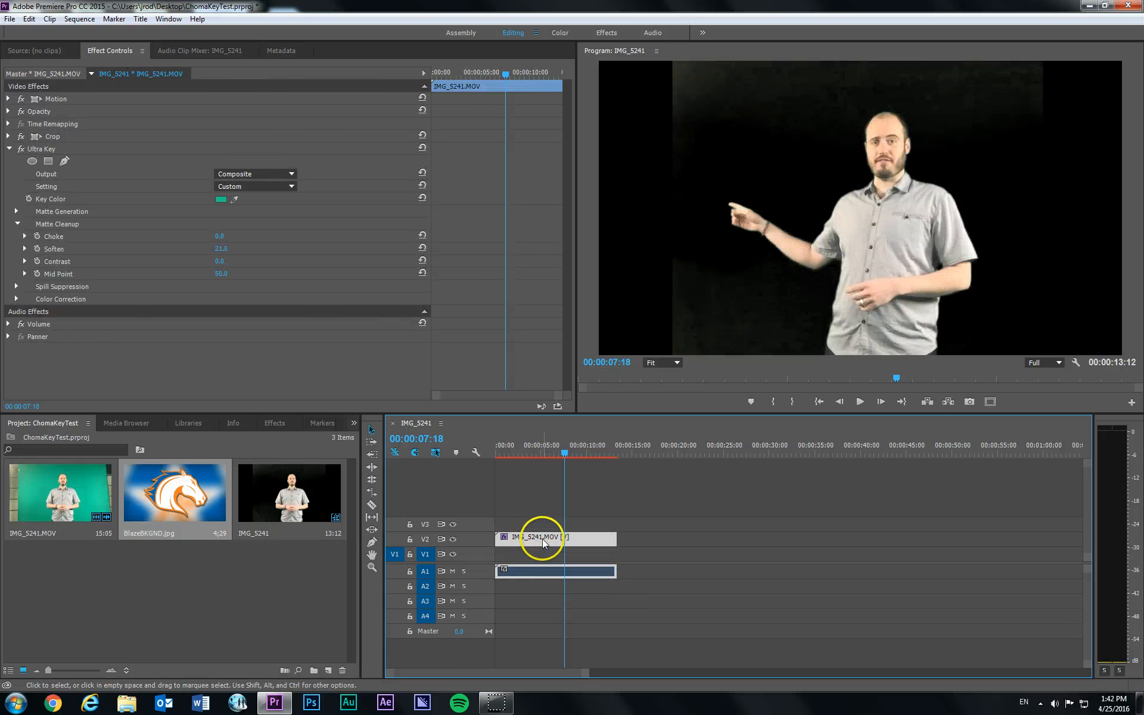
- Place BlazeBKGND.jpg at the start of track V1 beneath the keyed clip and move the playhead to 00:00:01:25
left_click(527, 555)
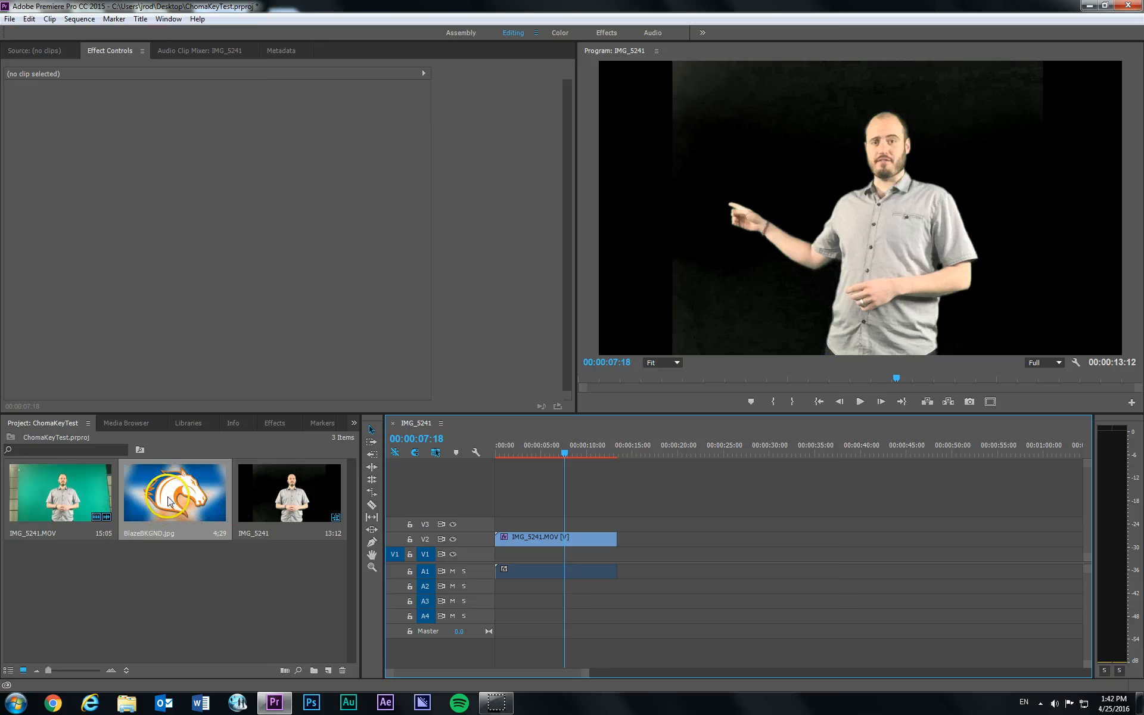
left_click_drag(168, 501, 501, 556)
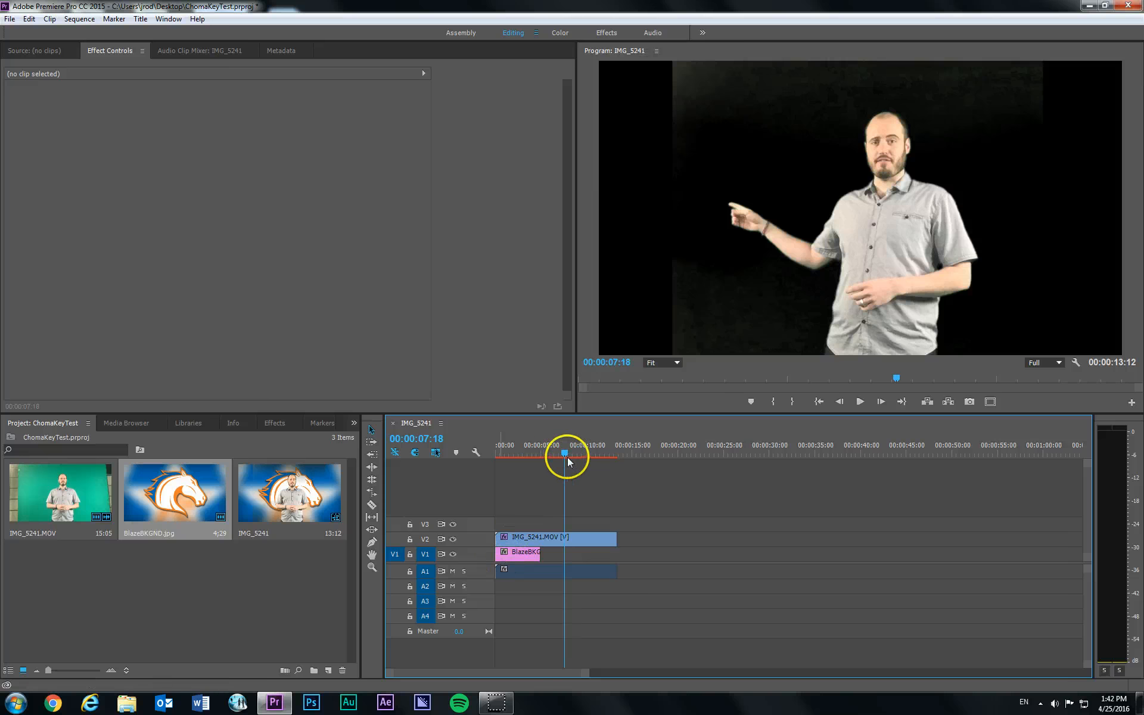
left_click_drag(567, 456, 509, 452)
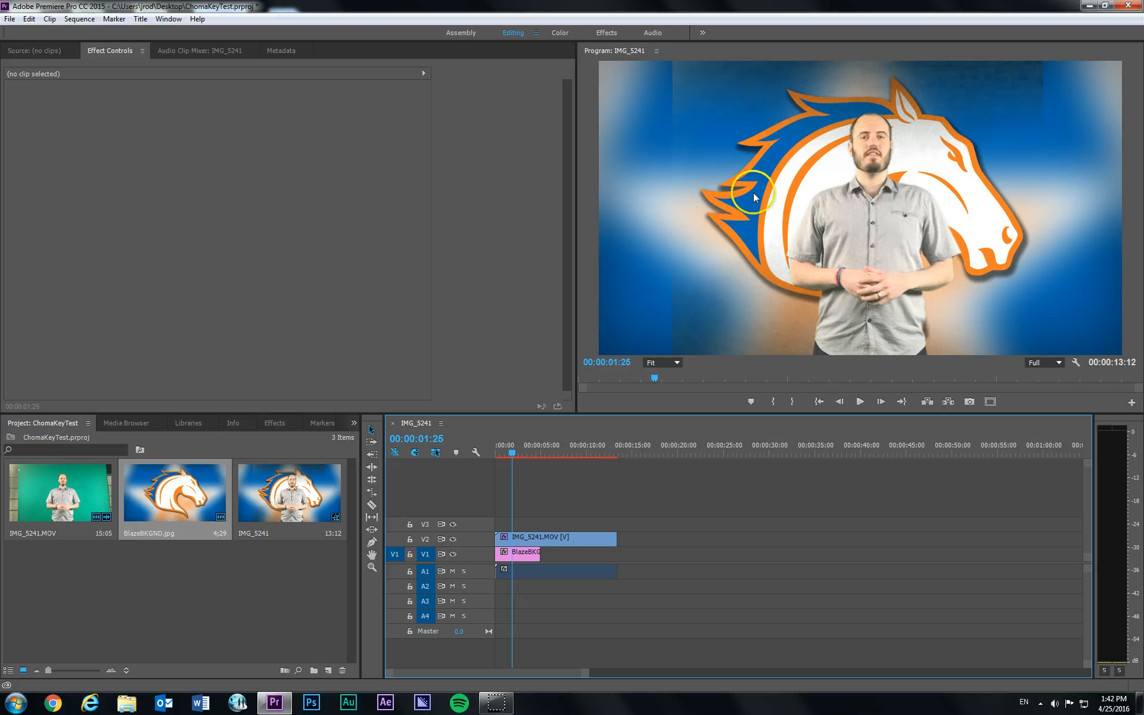
- Set the V2 clip's Ultra Key Matte Cleanup to Soften 1, Contrast 100 and Mid Point 100, and return the playhead to the start
left_click(520, 542)
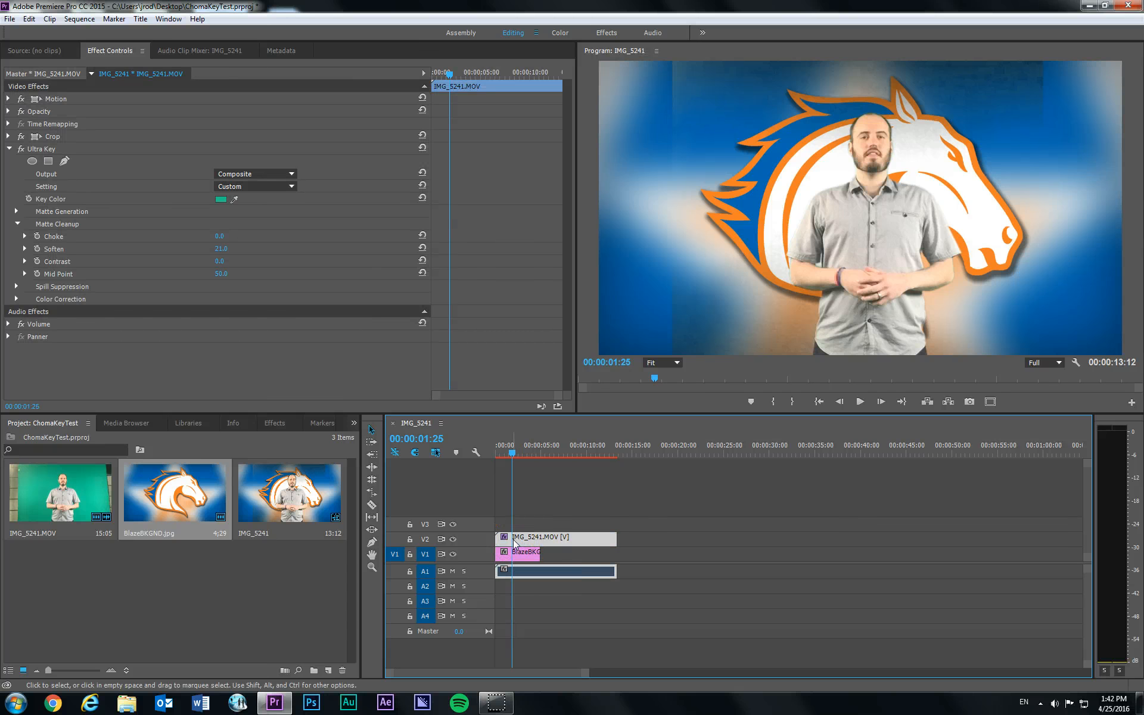
left_click(524, 539)
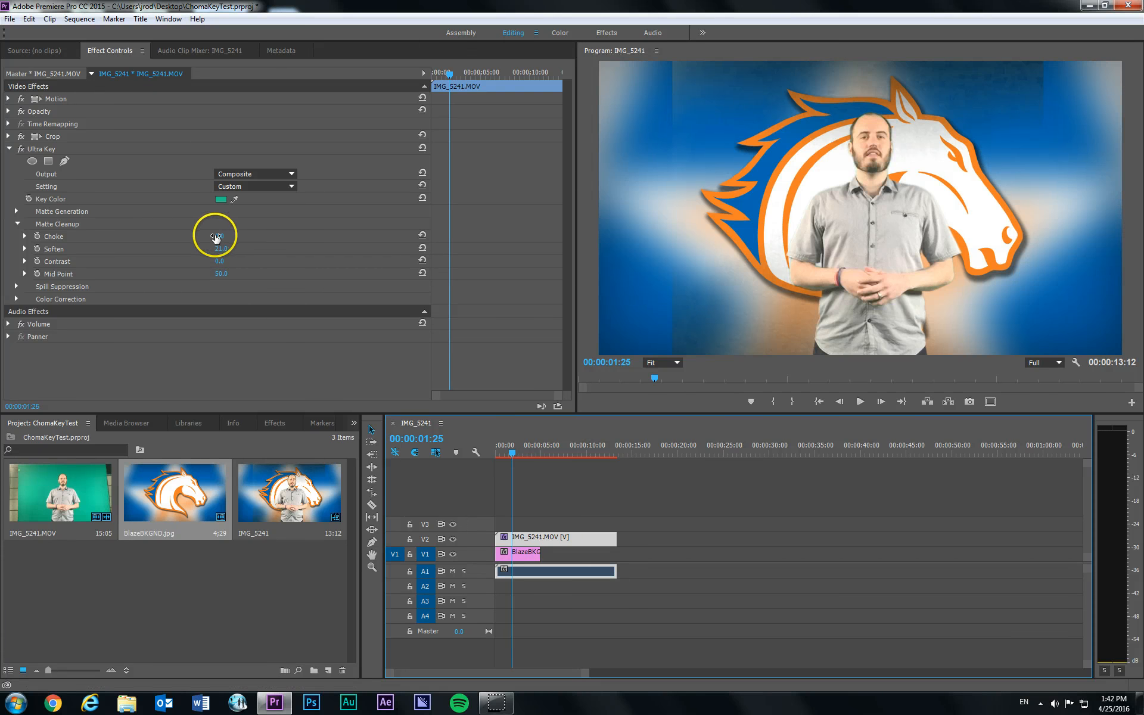
left_click_drag(215, 238, 290, 223)
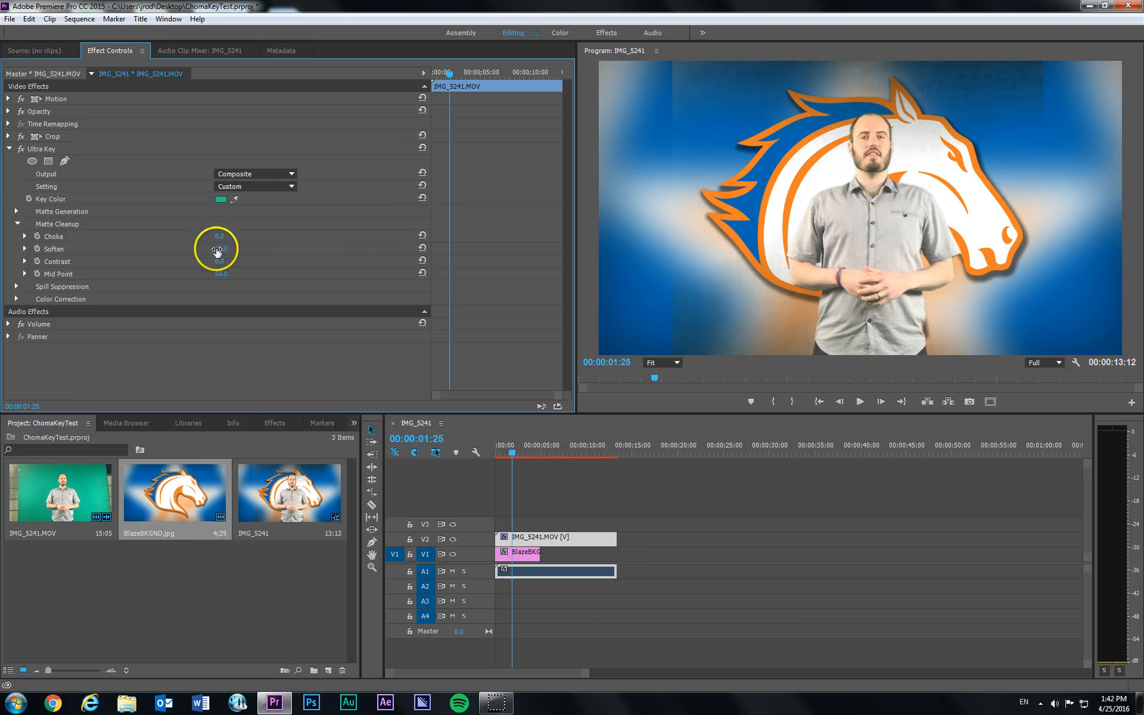
left_click_drag(216, 248, 343, 258)
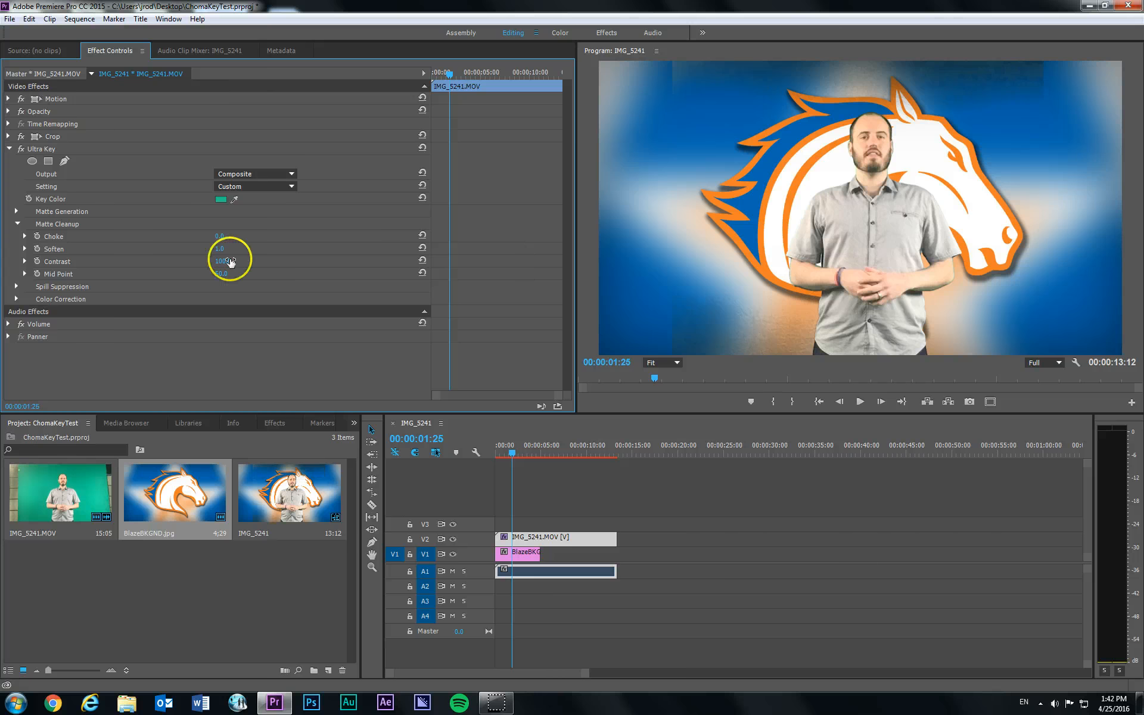
mouse_move(225, 260)
left_mouse_down()
mouse_move(203, 259)
mouse_move(253, 252)
mouse_move(309, 265)
mouse_move(230, 266)
left_mouse_up()
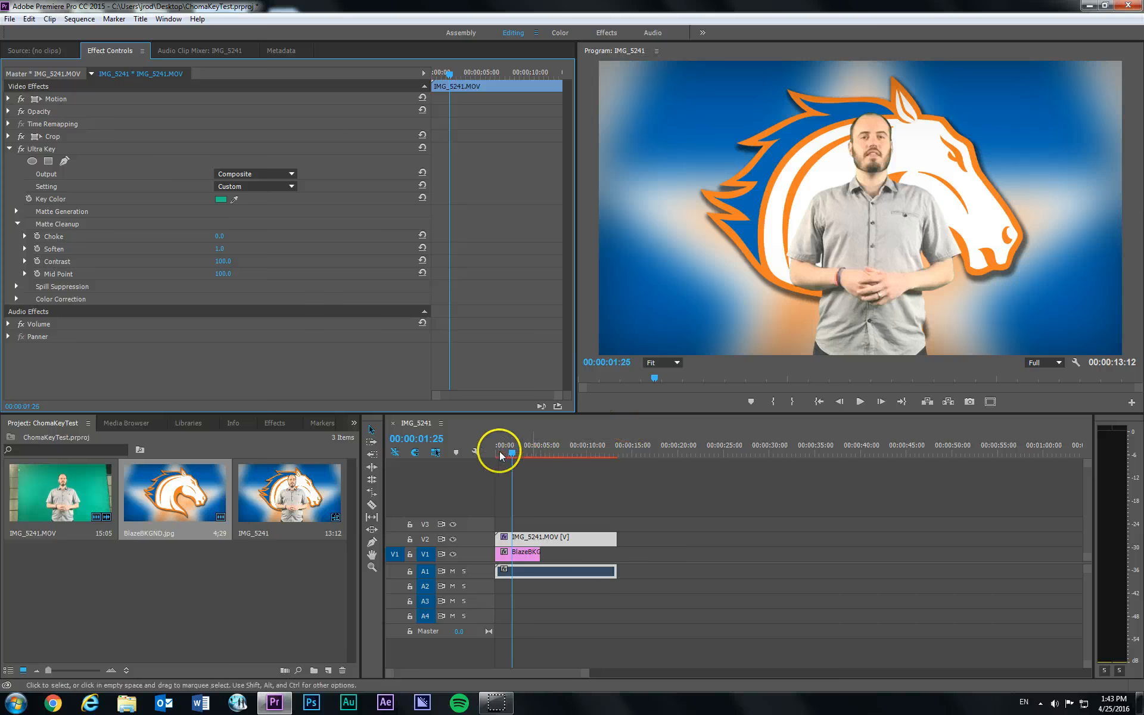
left_click_drag(512, 453, 495, 448)
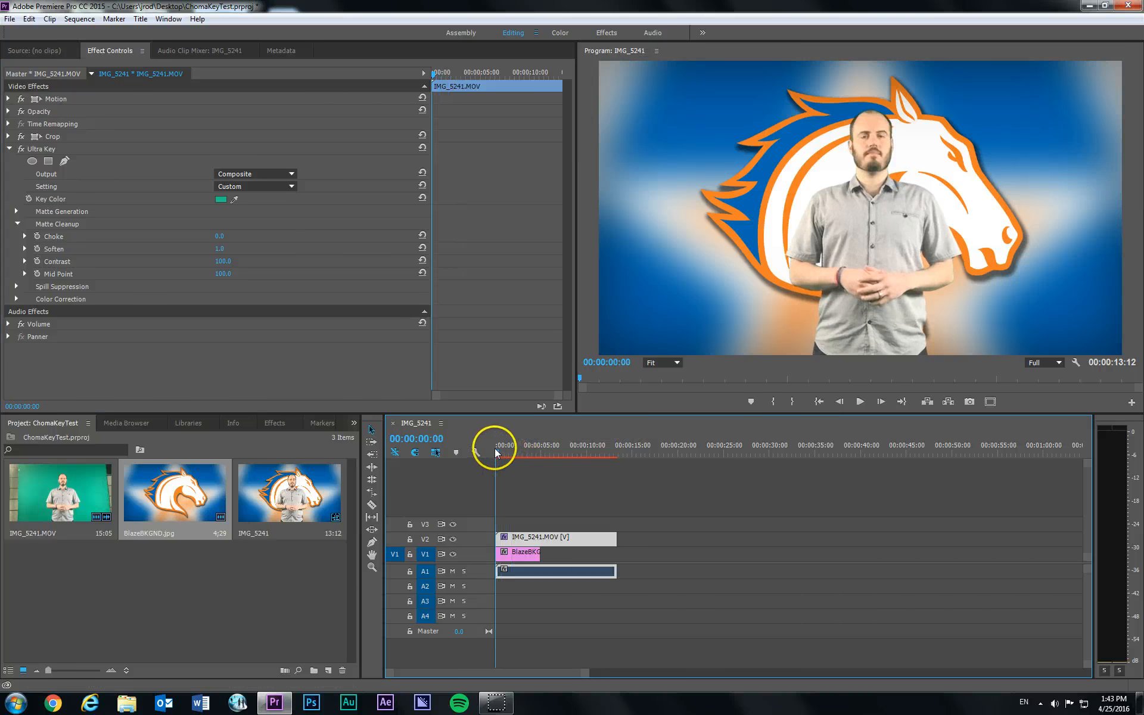
- Play the composite from the start, then extend BlazeBKGND.jpg on V1 to match the end of the V2 clip
key("space")
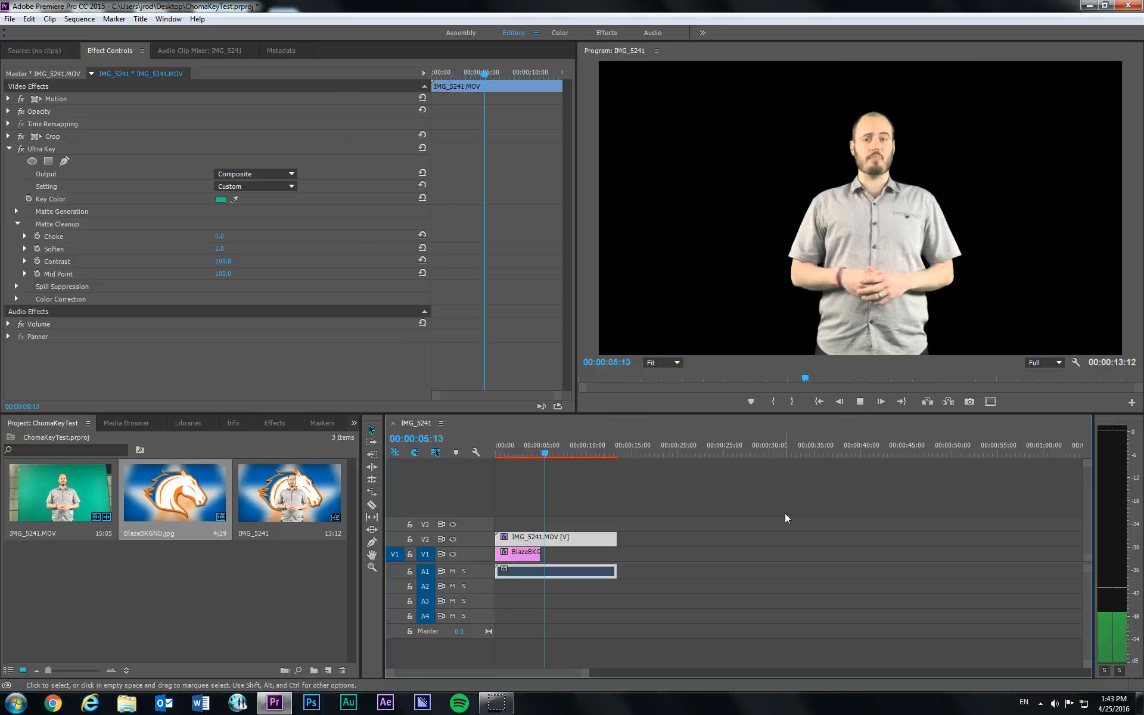
key("space")
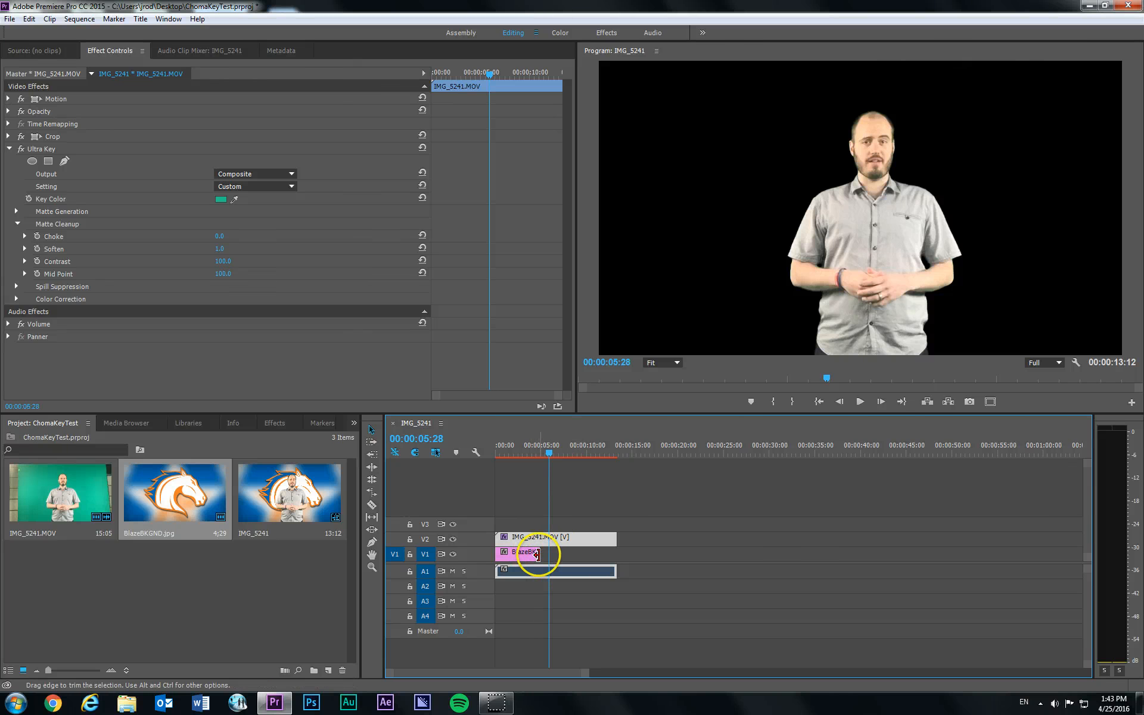
left_click_drag(537, 554, 617, 559)
left_click(594, 448)
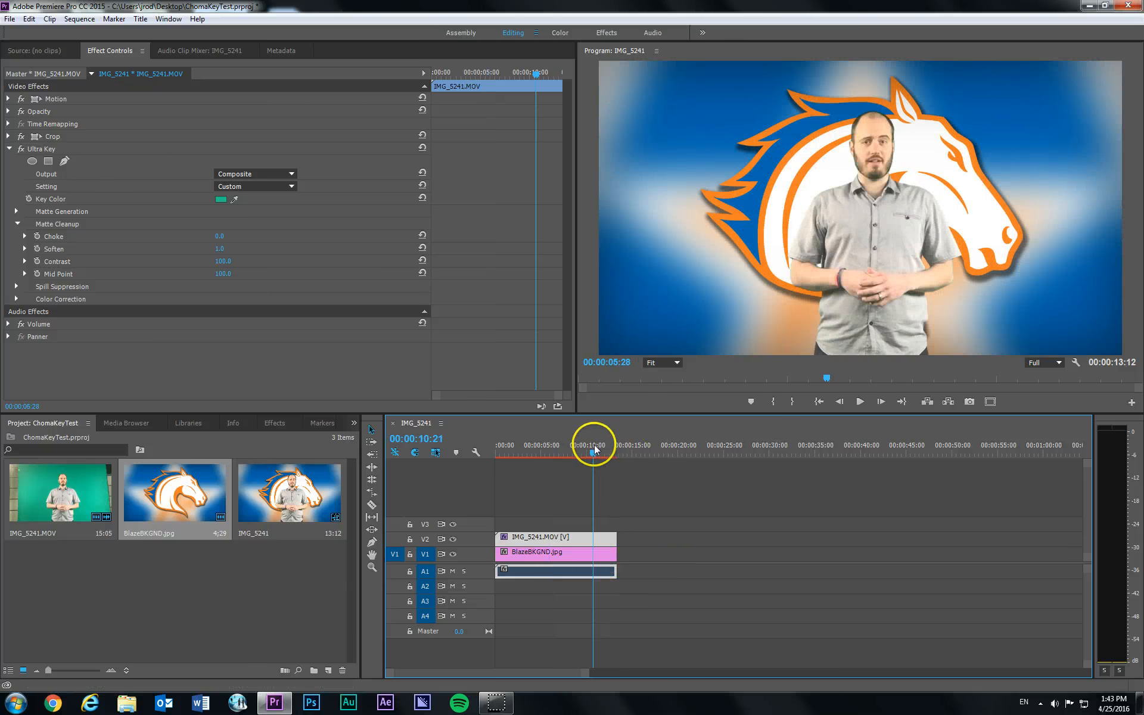
- Play and scrub the last seconds of the sequence to check the keyed presenter against the extended background
key("space")
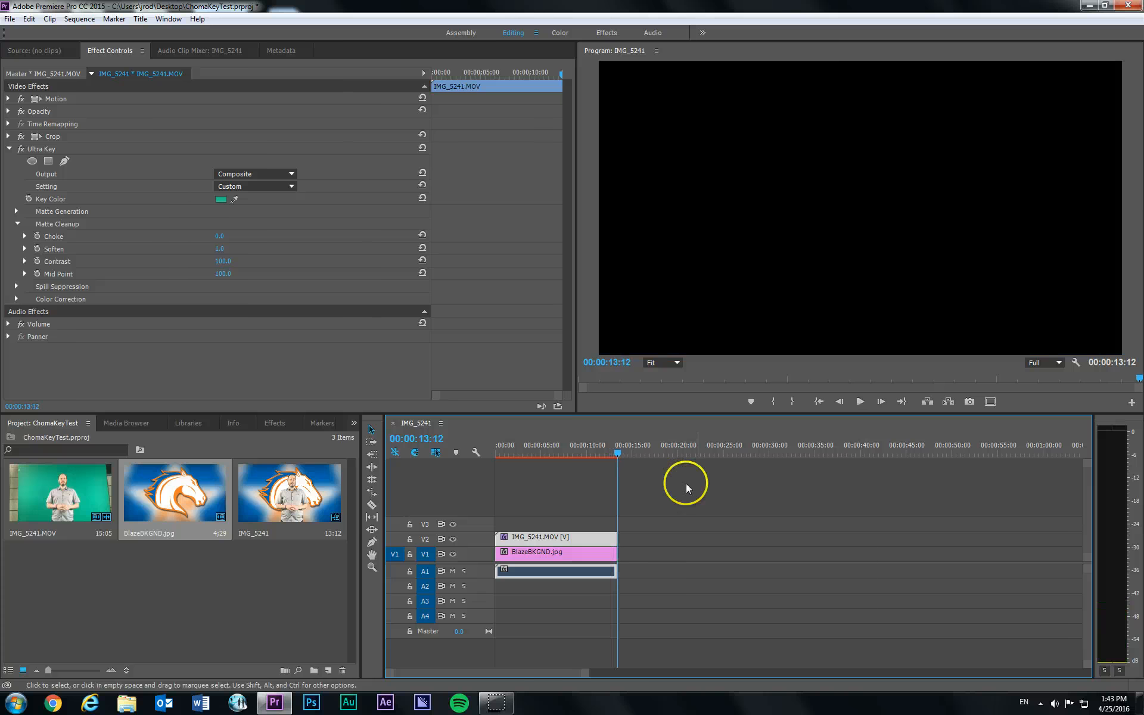
left_click(614, 455)
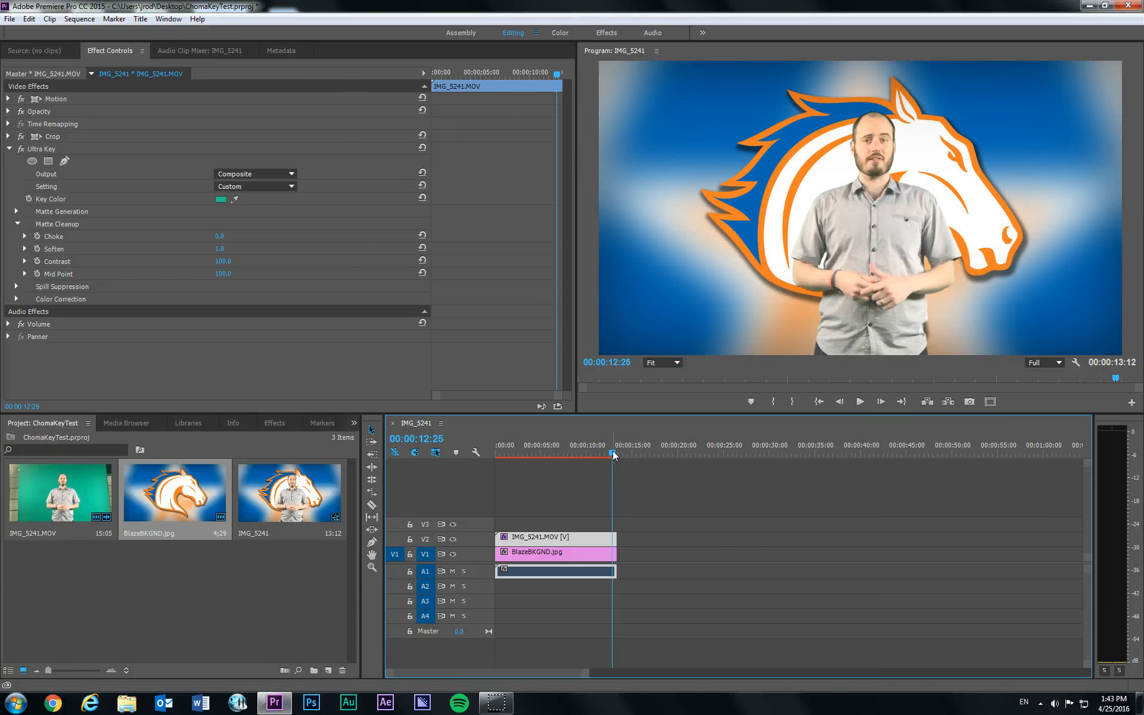
left_click(555, 454)
left_click_drag(555, 455, 596, 453)
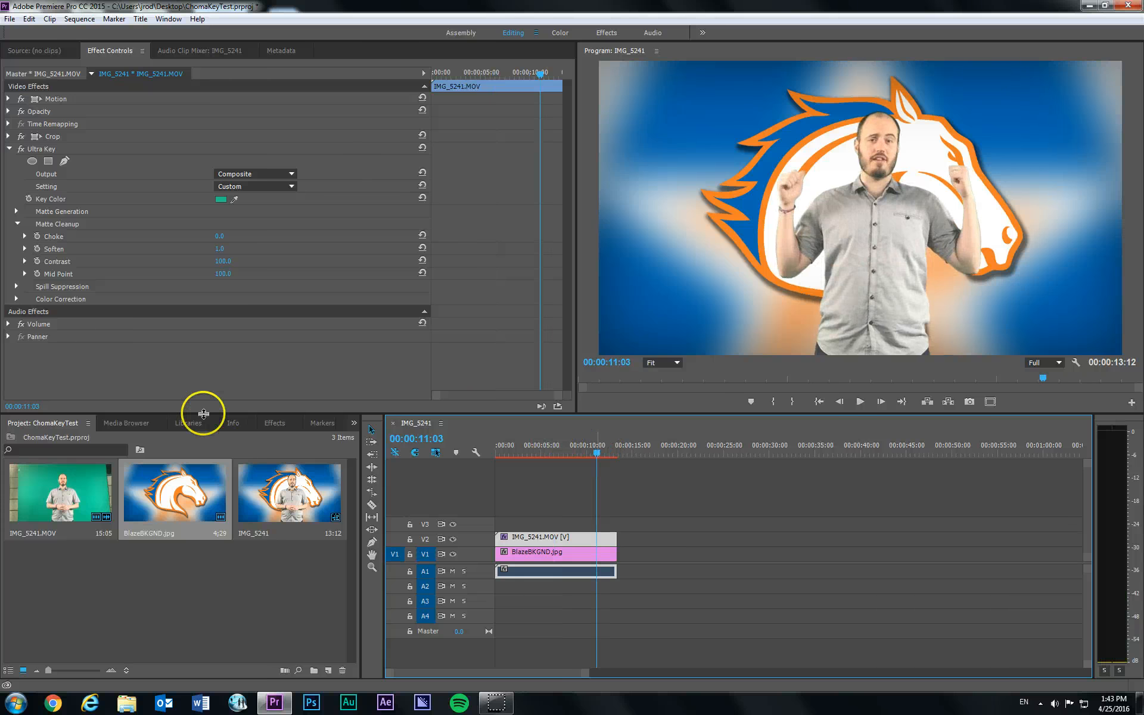
left_click(128, 419)
left_click(24, 423)
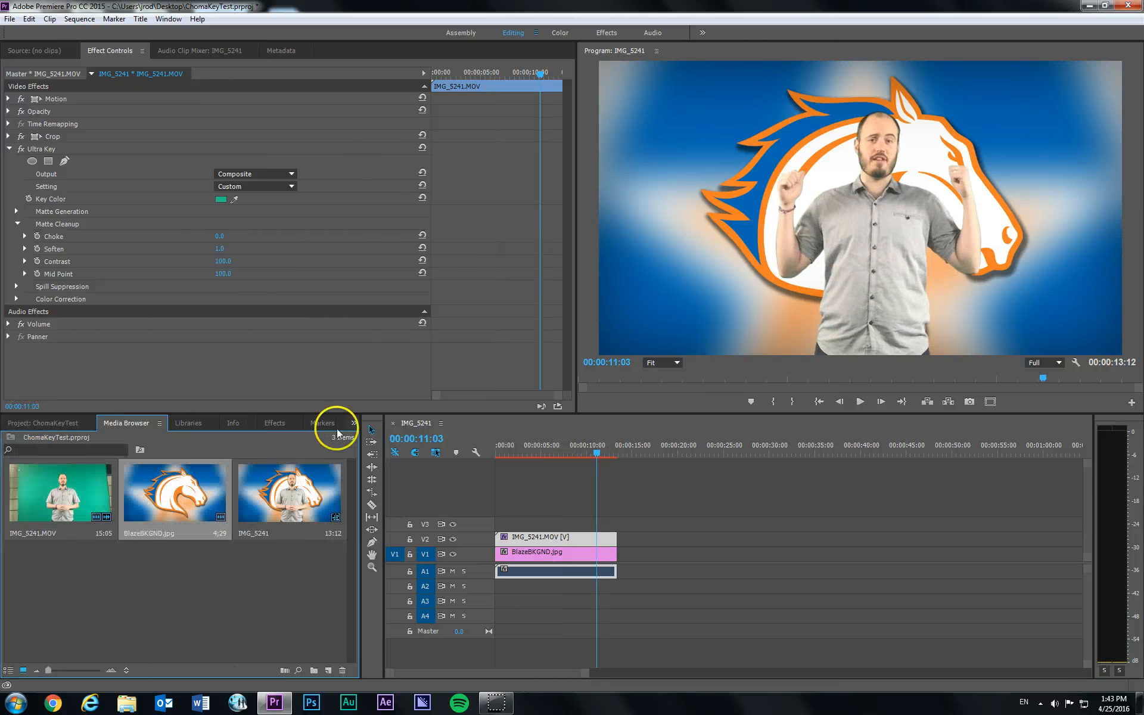
mouse_move(596, 451)
left_mouse_down()
mouse_move(626, 453)
mouse_move(609, 451)
left_mouse_up()
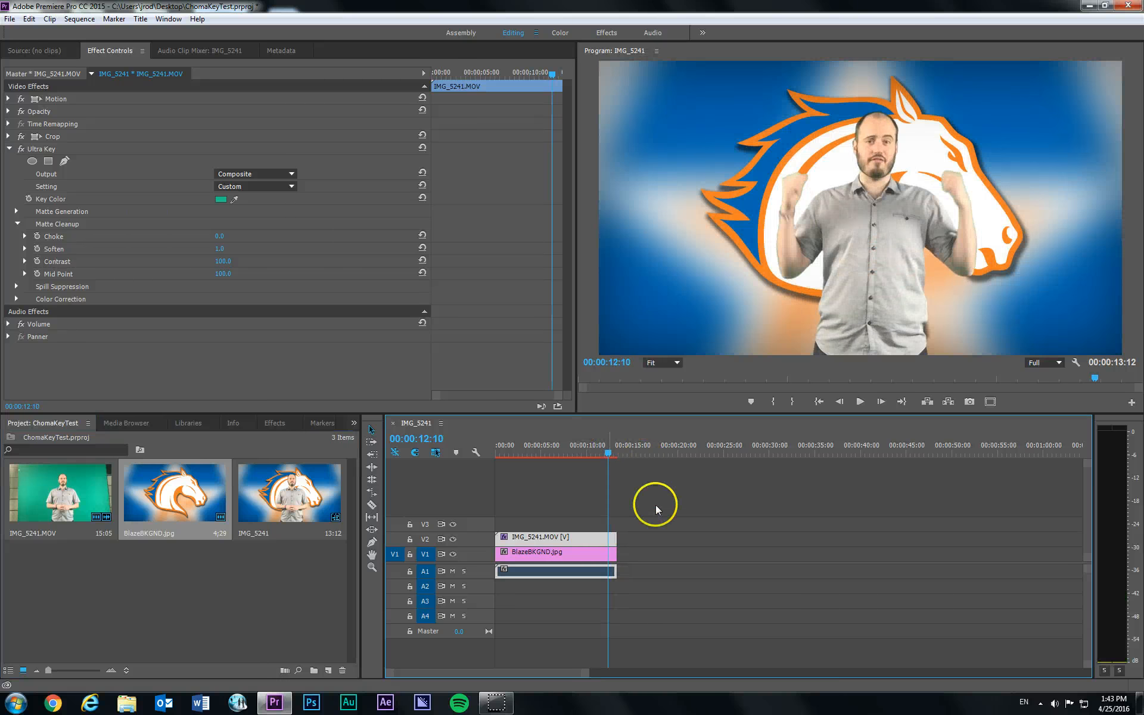
- Extend the IMG_5241.MOV clip to its full 00:00:15:05 length and stretch BlazeBKGND.jpg on V1 to the same end point
left_click_drag(616, 539, 645, 540)
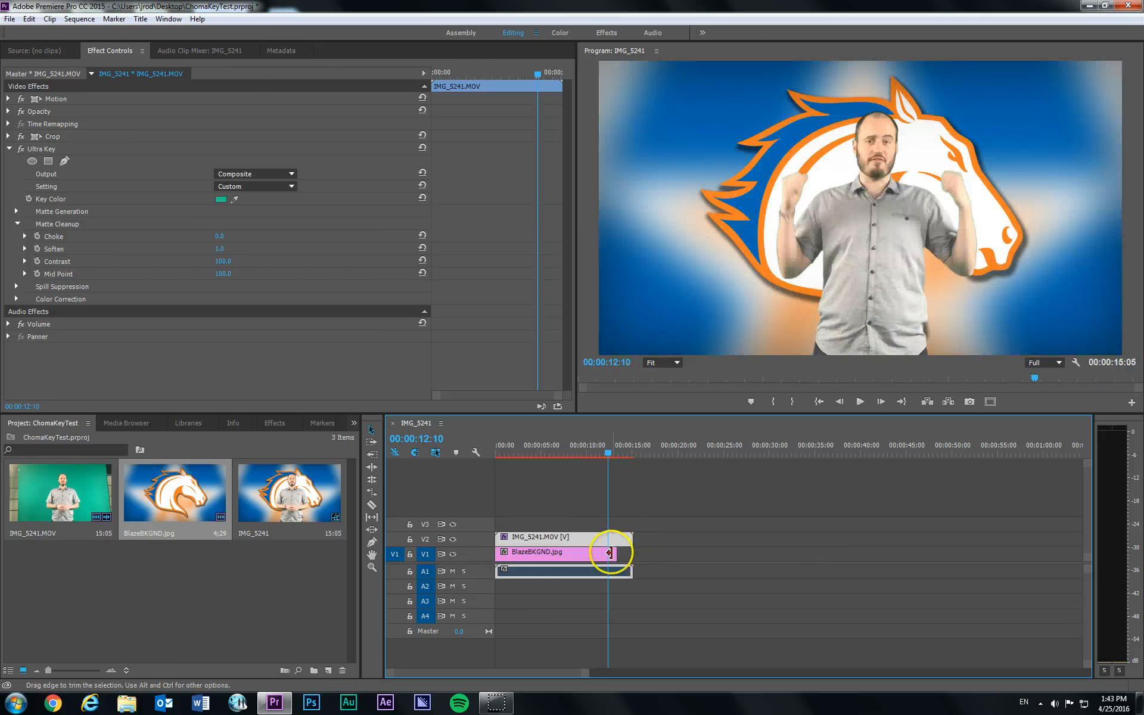
left_click_drag(622, 451, 635, 456)
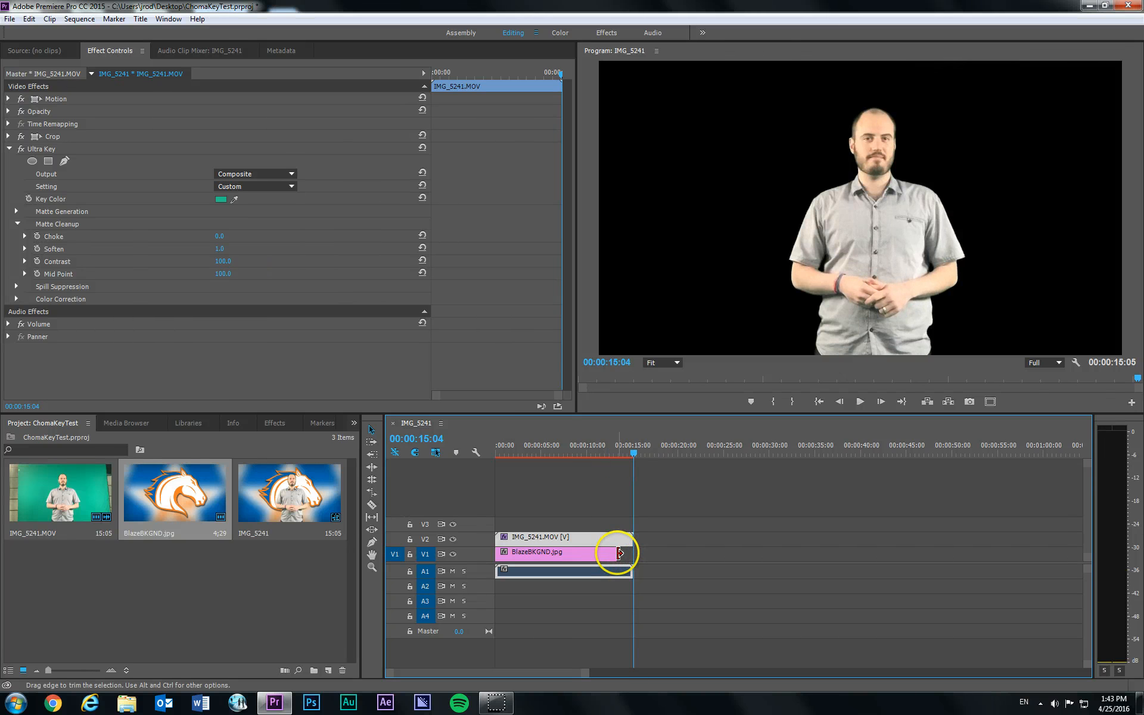
left_click_drag(620, 553, 632, 553)
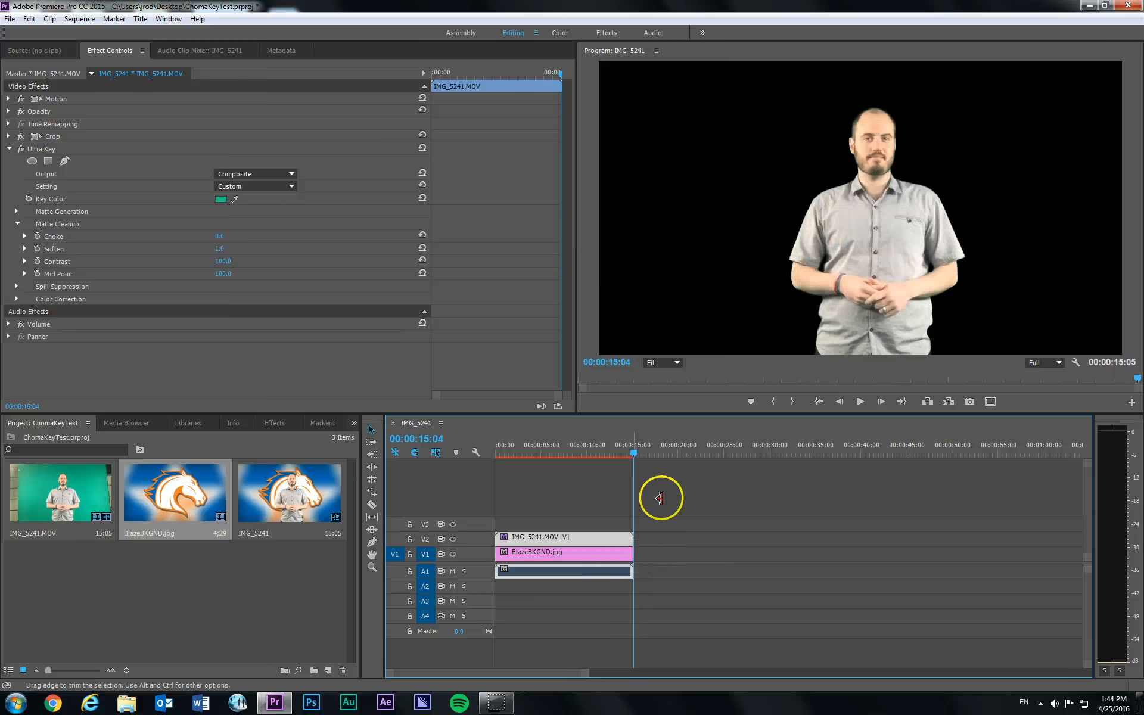
left_click_drag(635, 455, 630, 456)
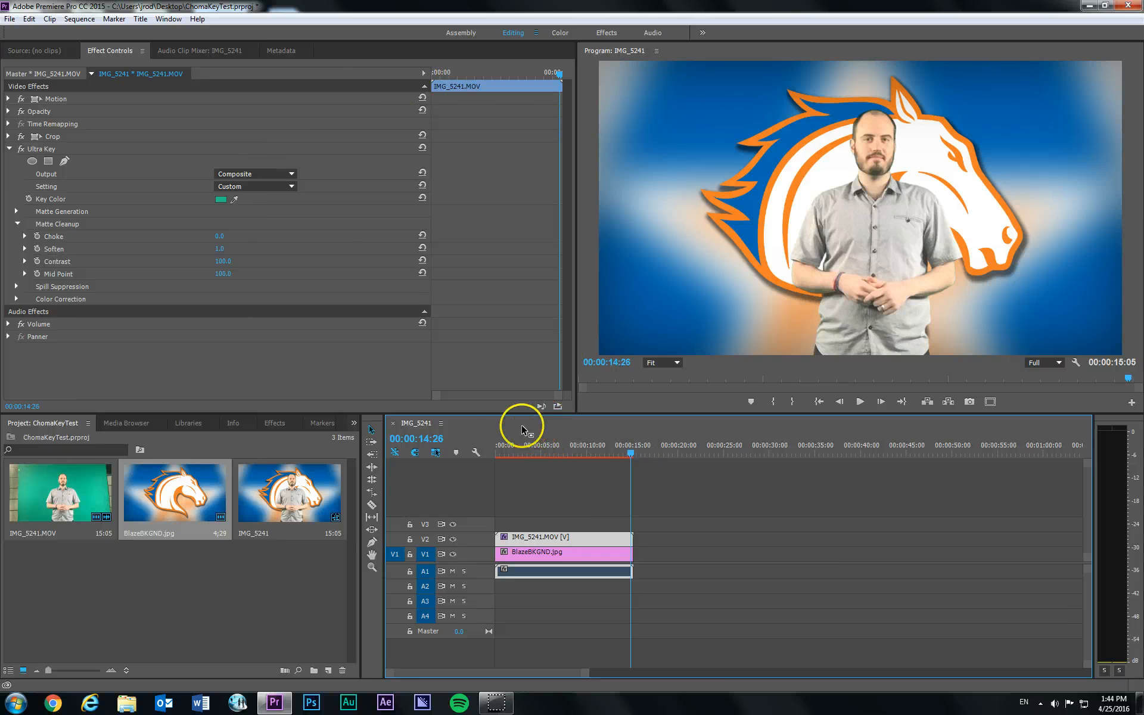
- Open the media export settings for the IMG_5241 sequence and set the format to H.264
left_click(8, 20)
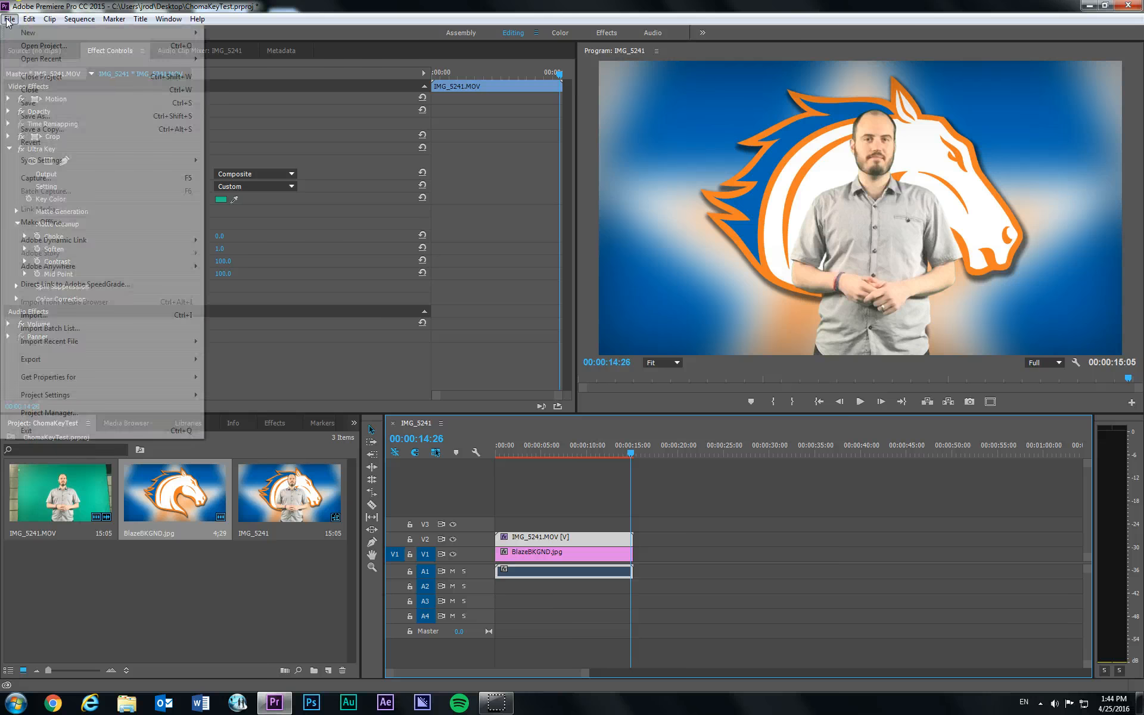
mouse_move(116, 362)
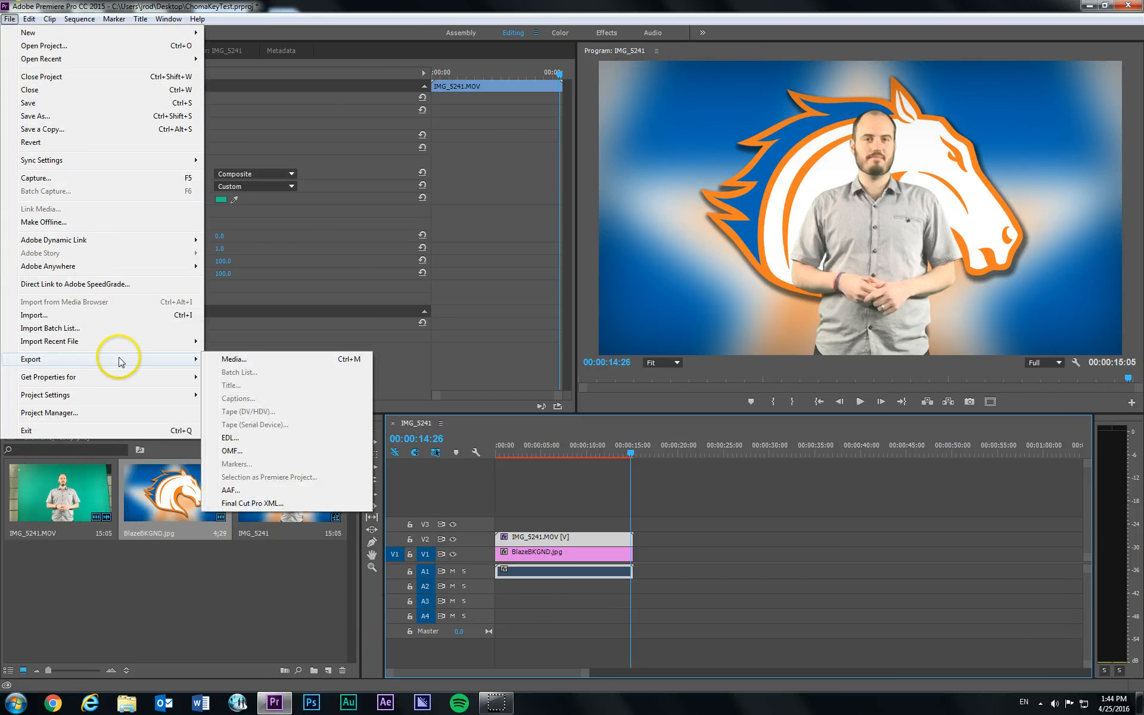
left_click(263, 361)
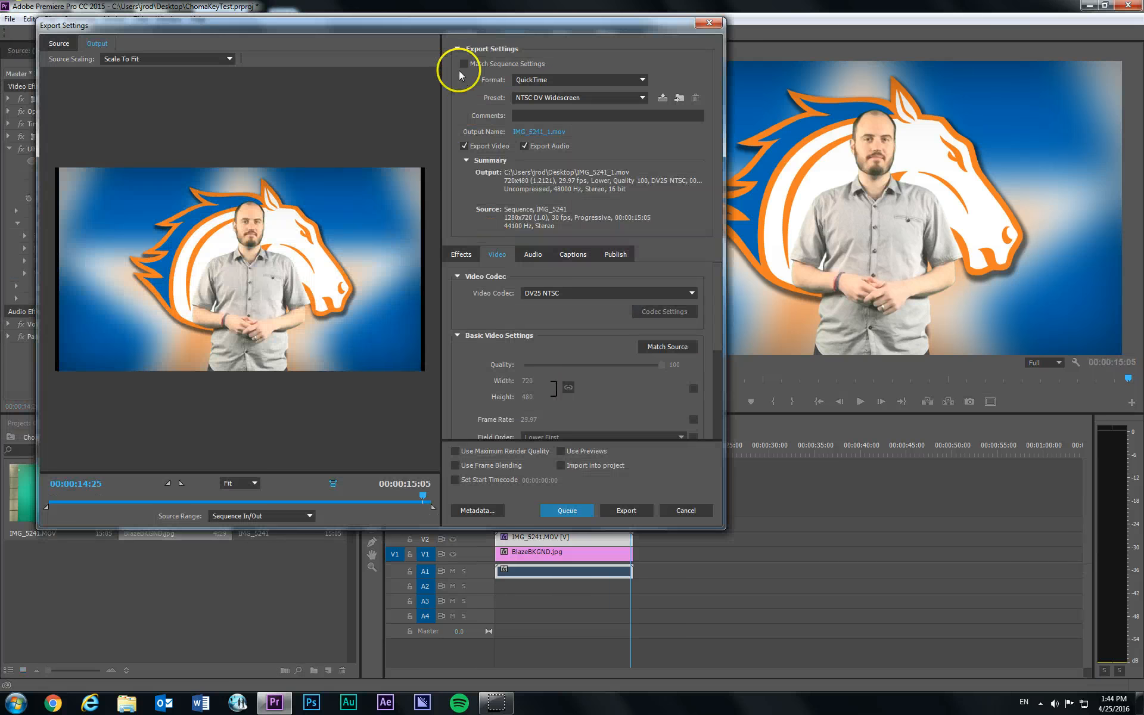
left_click_drag(431, 33, 531, 83)
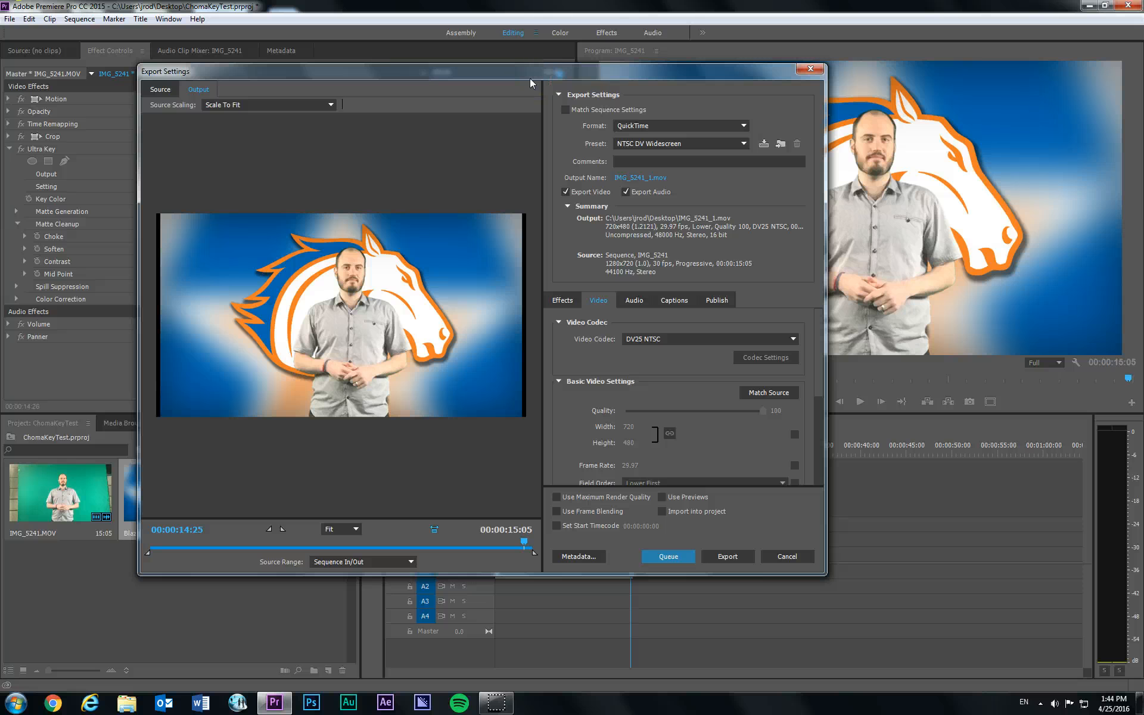
left_click(656, 126)
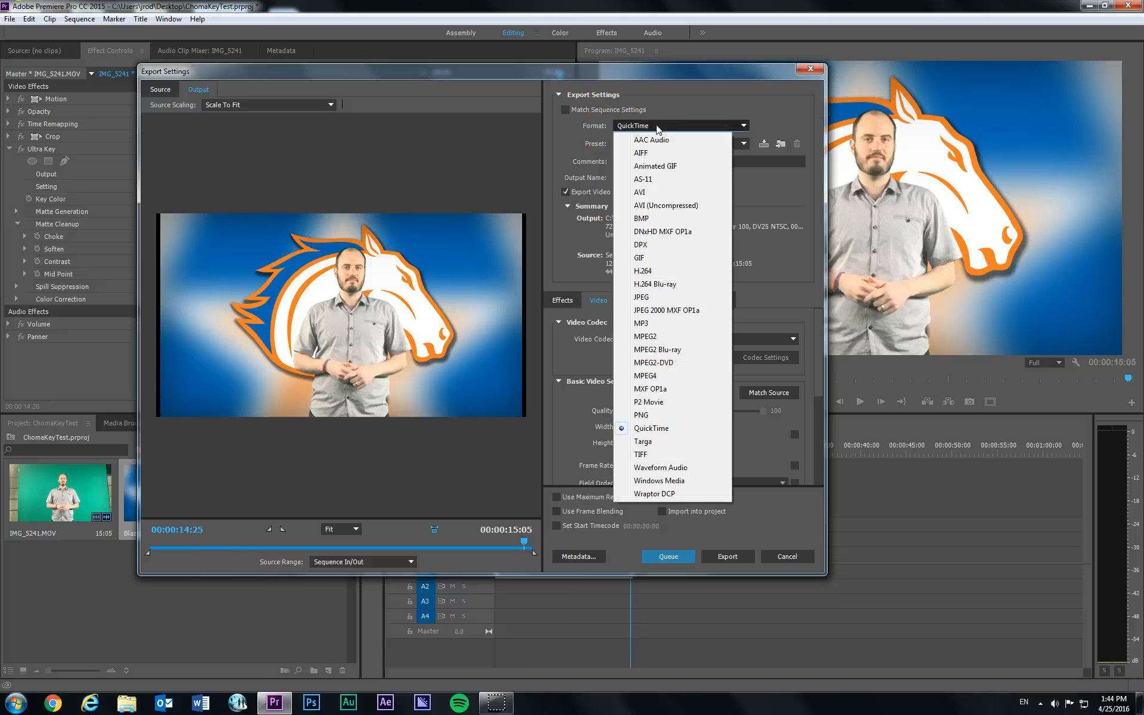
left_click(664, 272)
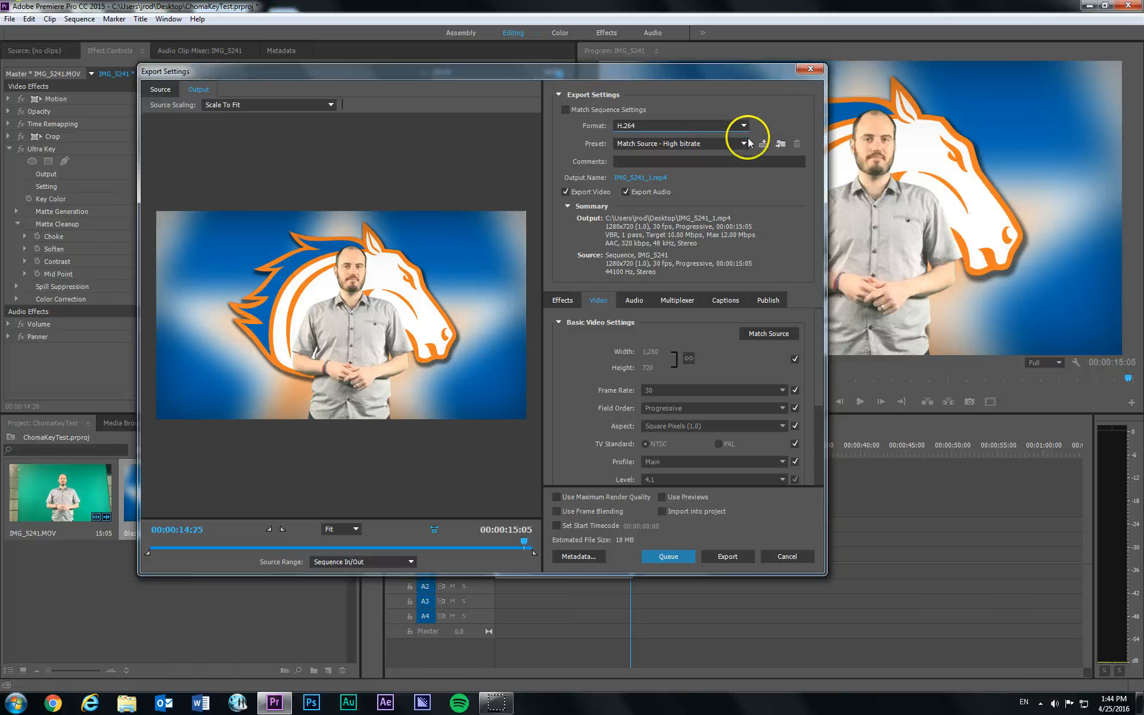
- Choose the Match Source - Medium bitrate preset for the H.264 export
left_click(662, 144)
left_click(661, 144)
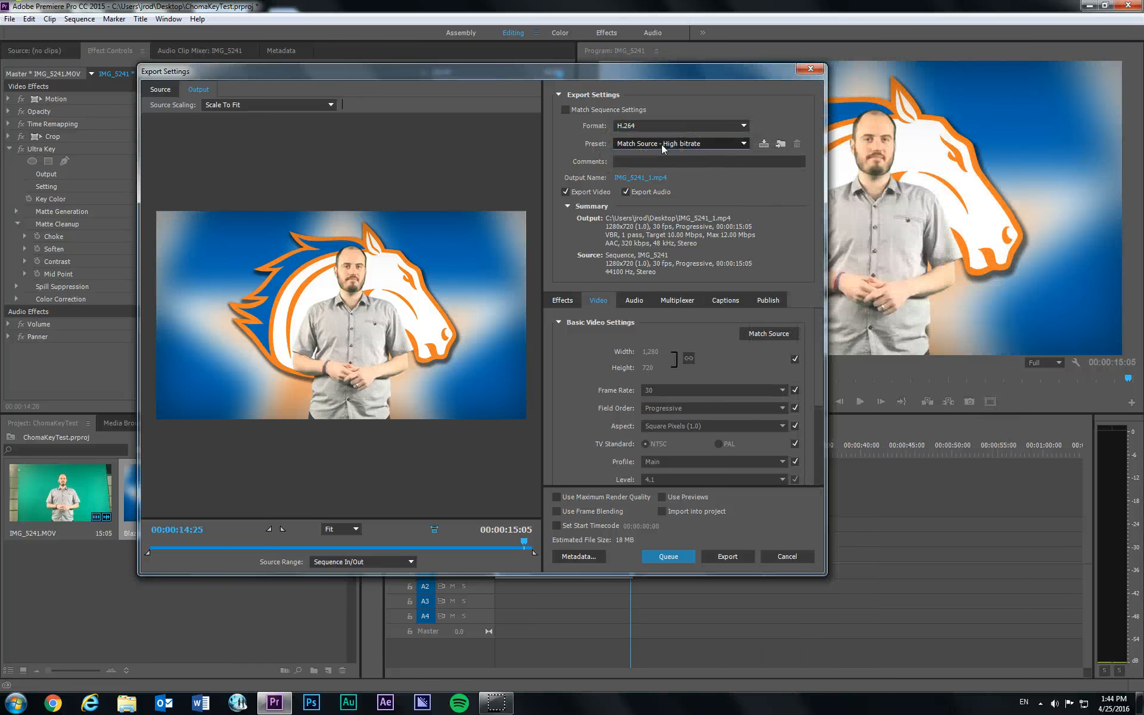
left_click(660, 143)
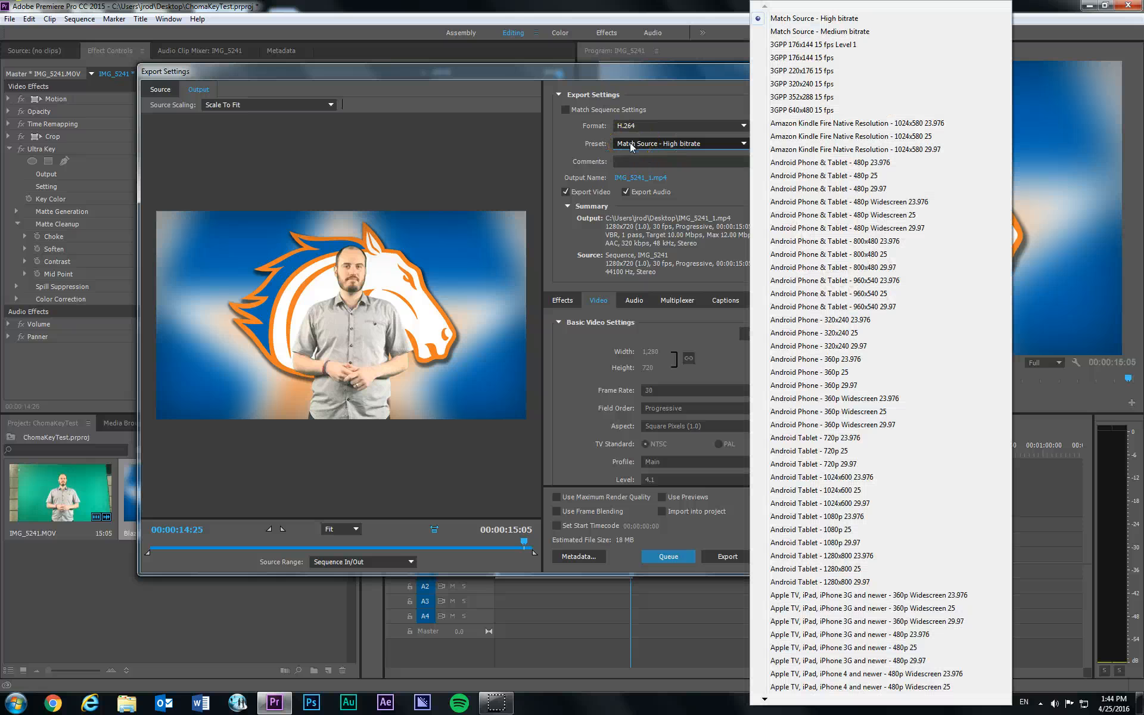
left_click(849, 32)
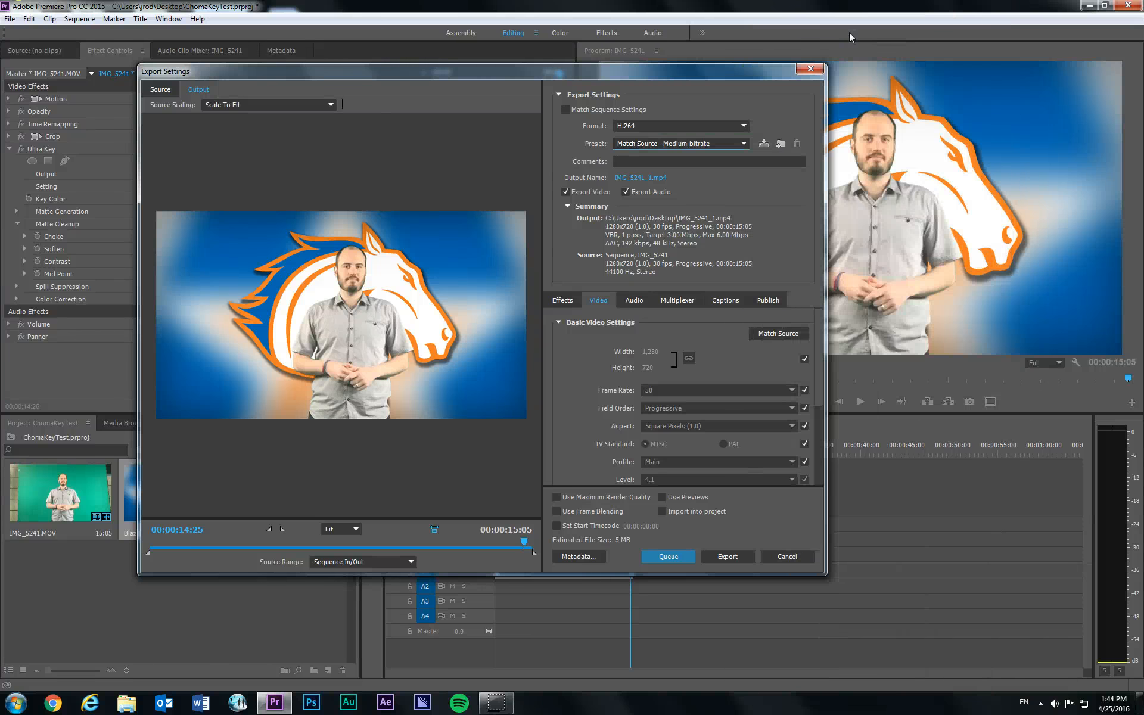
left_click(619, 127)
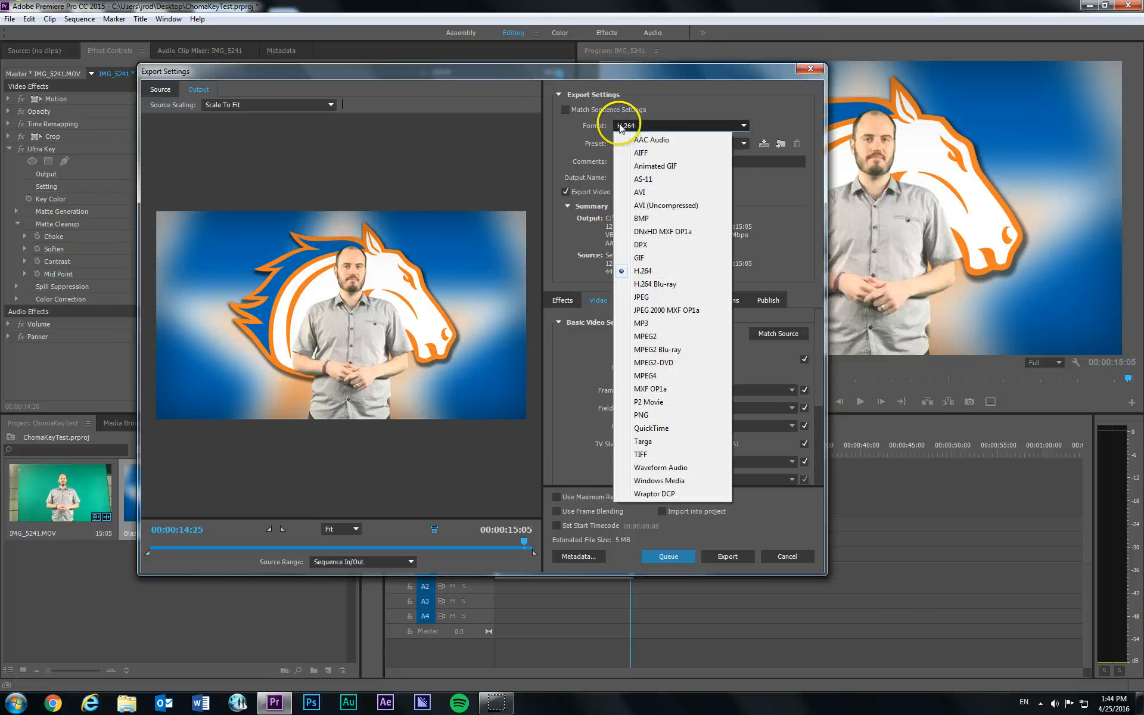
left_click(659, 275)
left_click(676, 143)
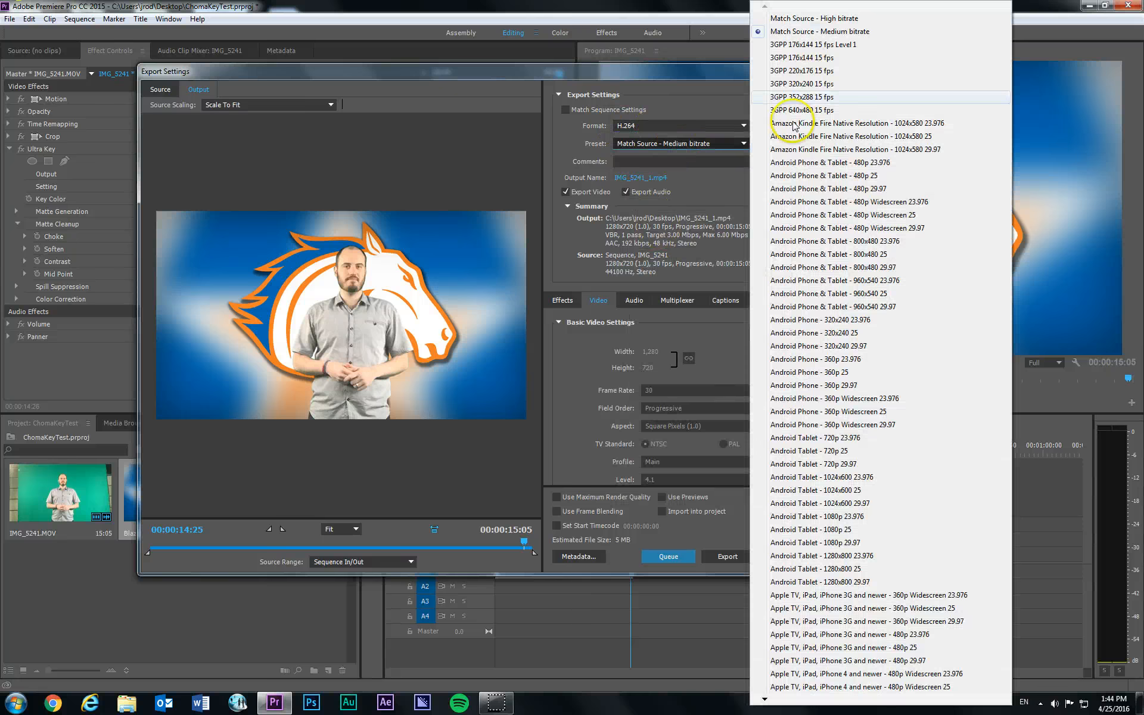
left_click(870, 31)
left_click_drag(674, 73, 658, 53)
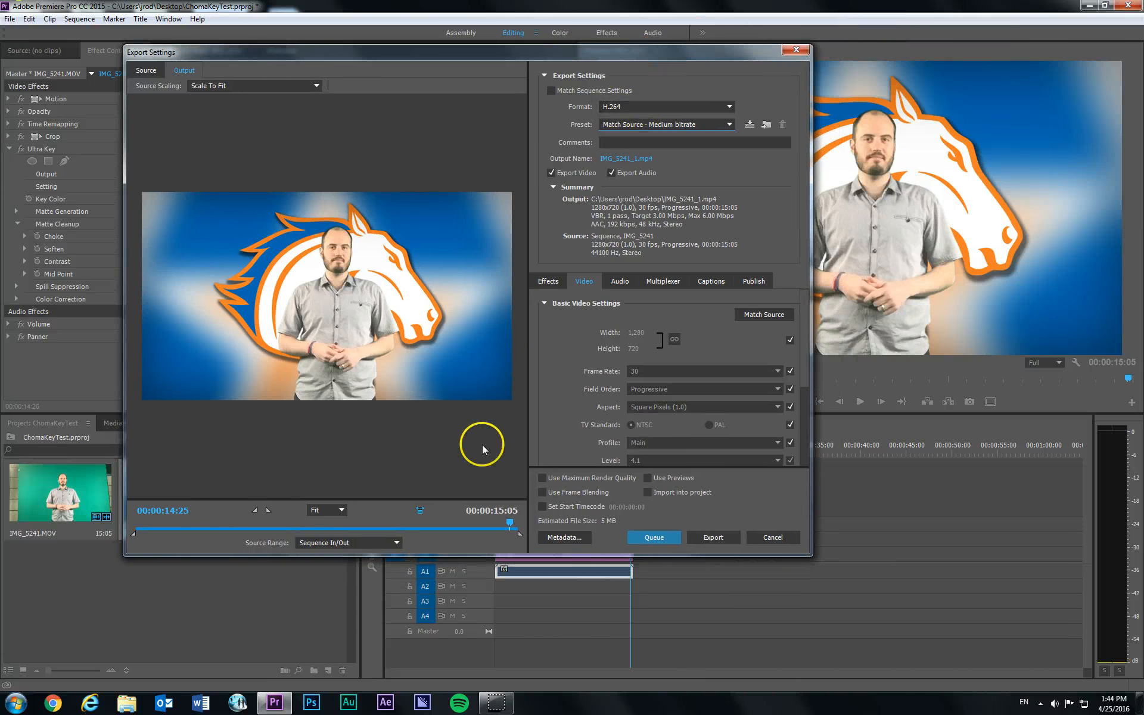
left_click_drag(508, 523, 388, 524)
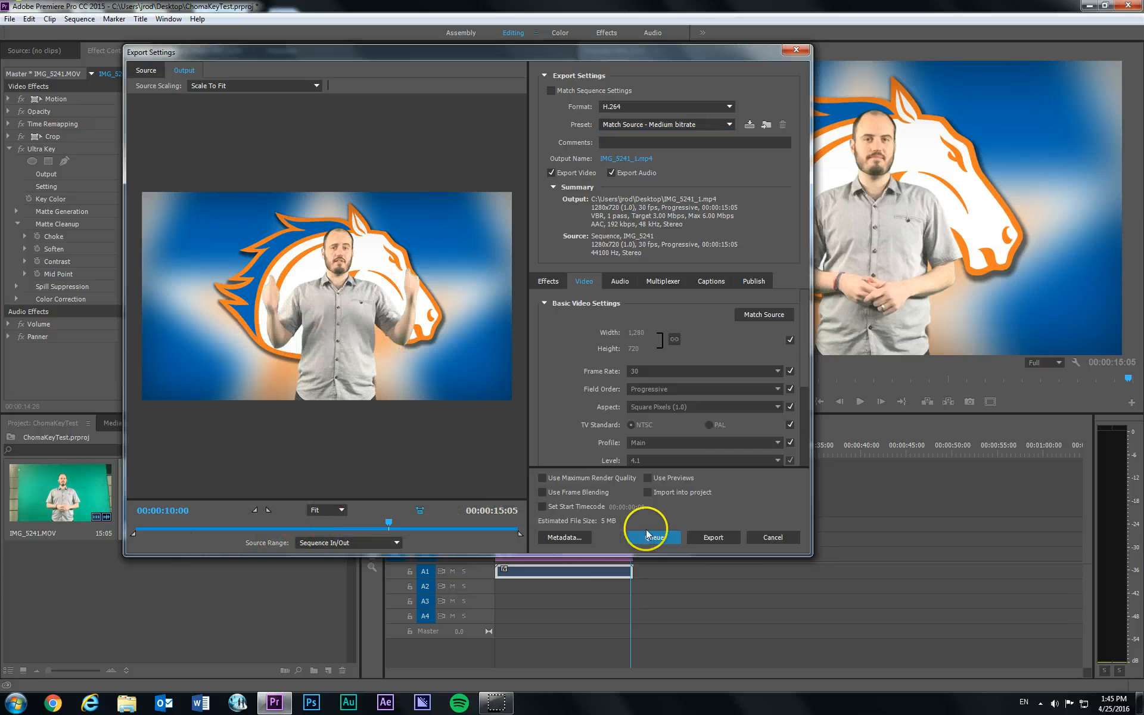
left_click(719, 539)
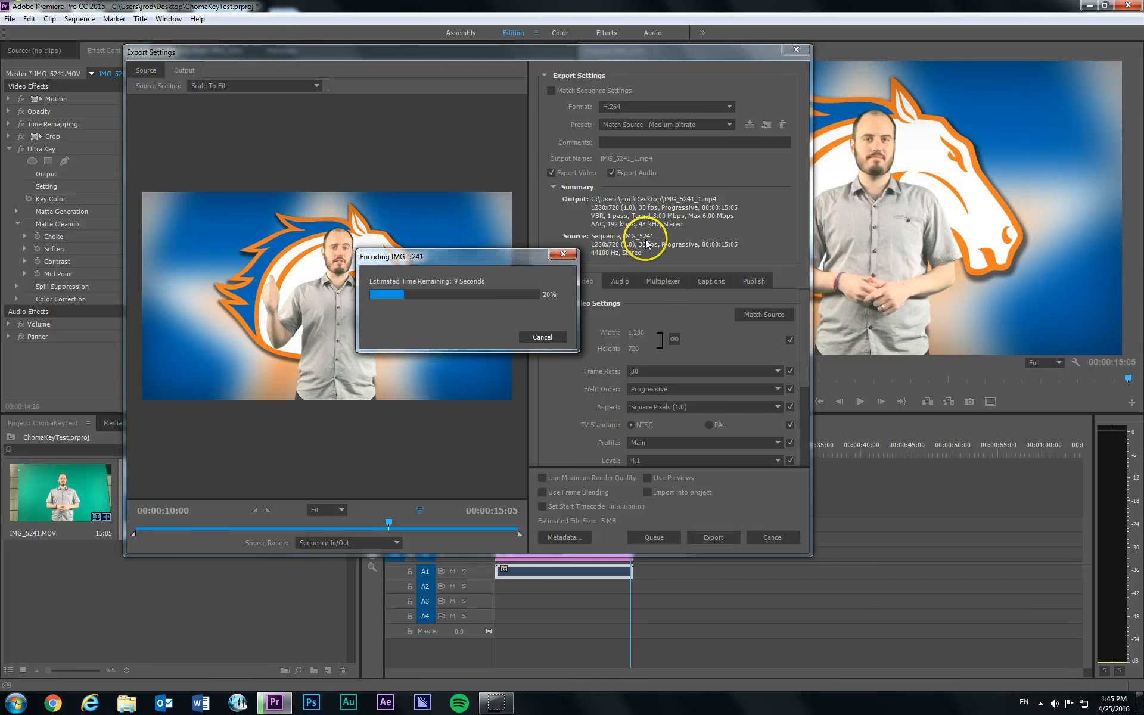
left_click_drag(516, 255, 545, 244)
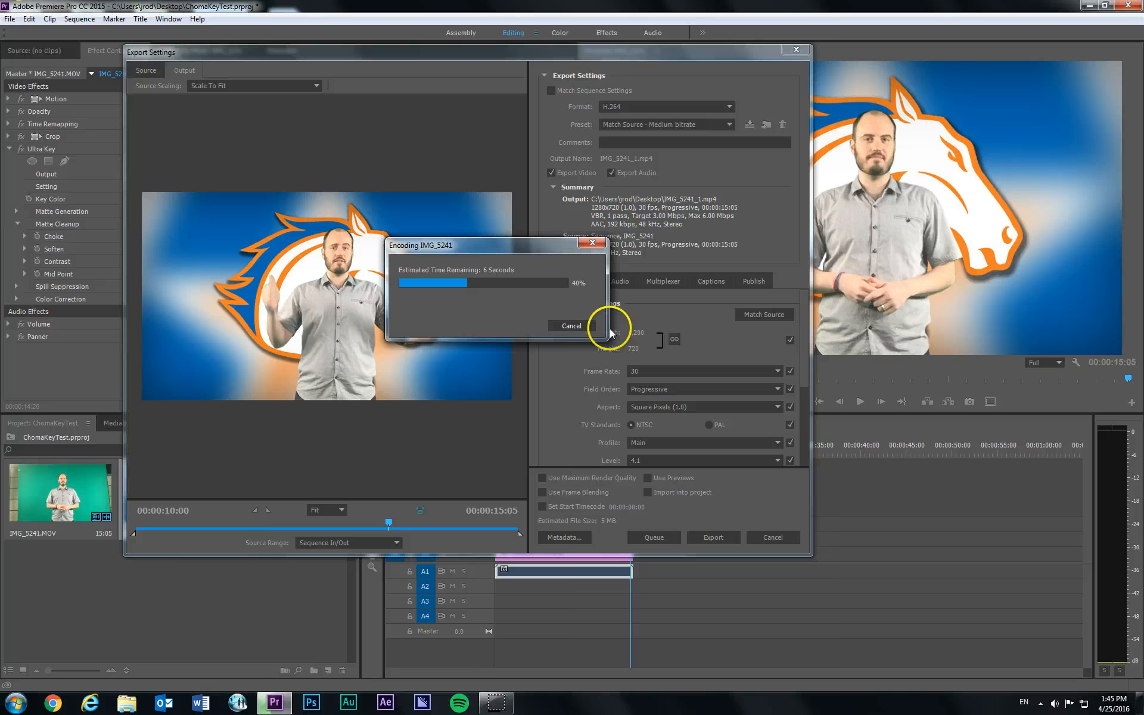
left_click(572, 326)
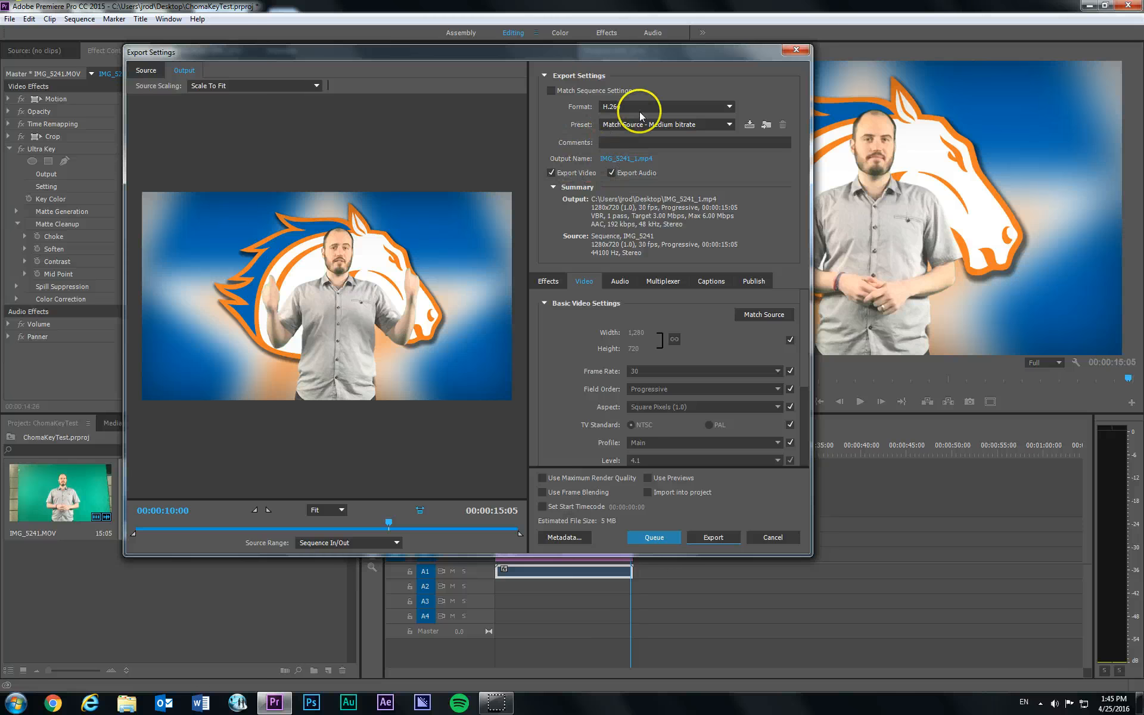
- Set the output file name to test in the Desktop folder and export the video as MP4
left_click(599, 160)
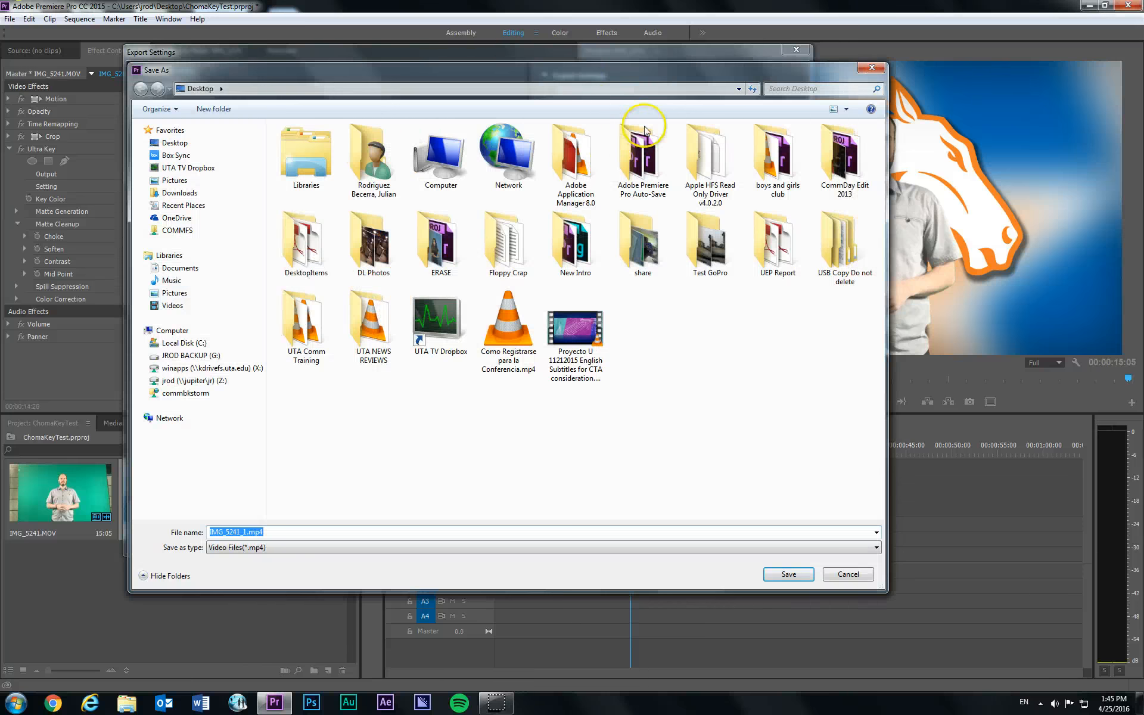
left_click_drag(615, 71, 655, 75)
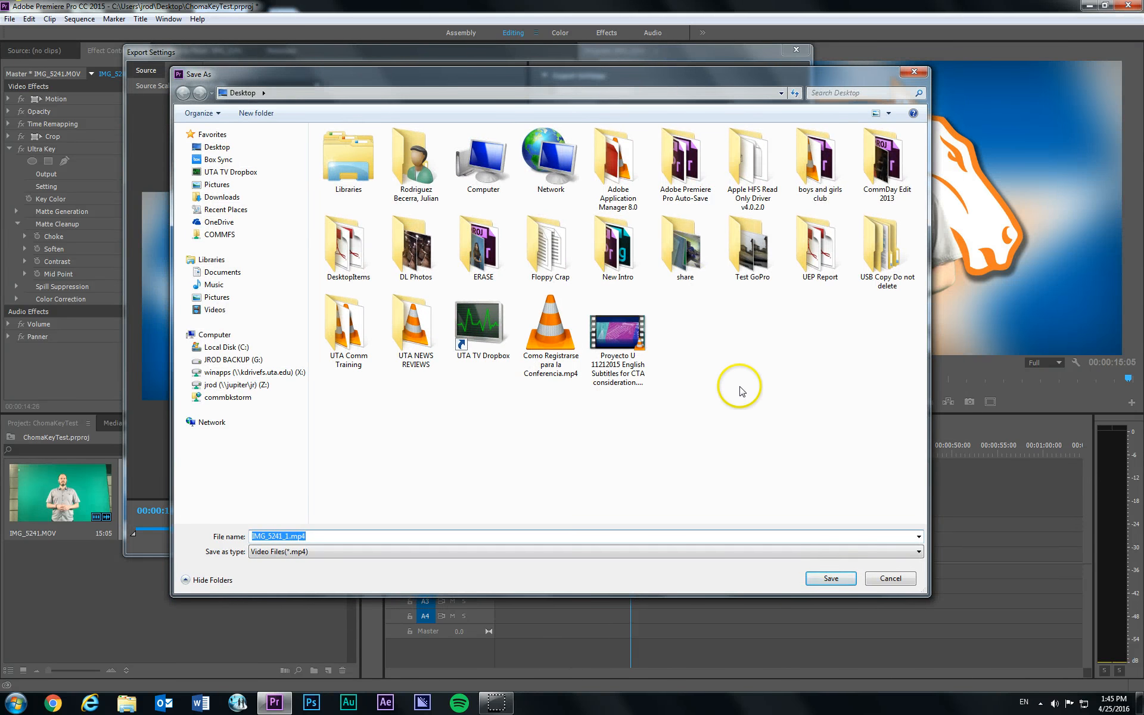
left_click_drag(599, 71, 645, 84)
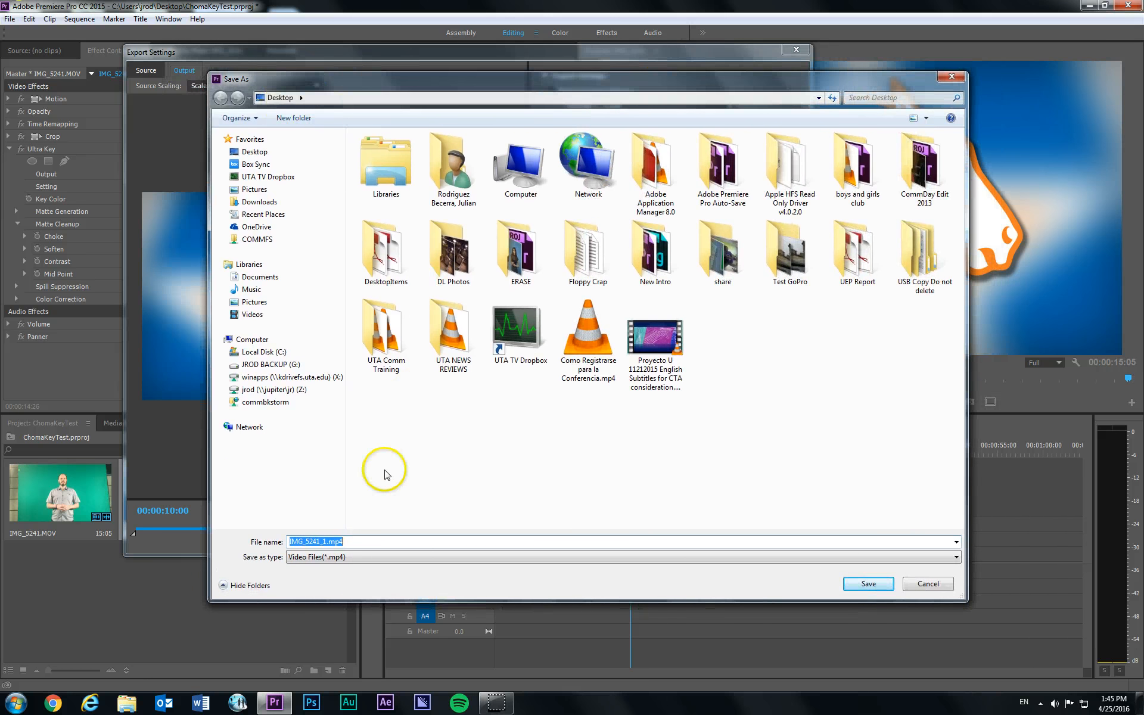
left_click(378, 542)
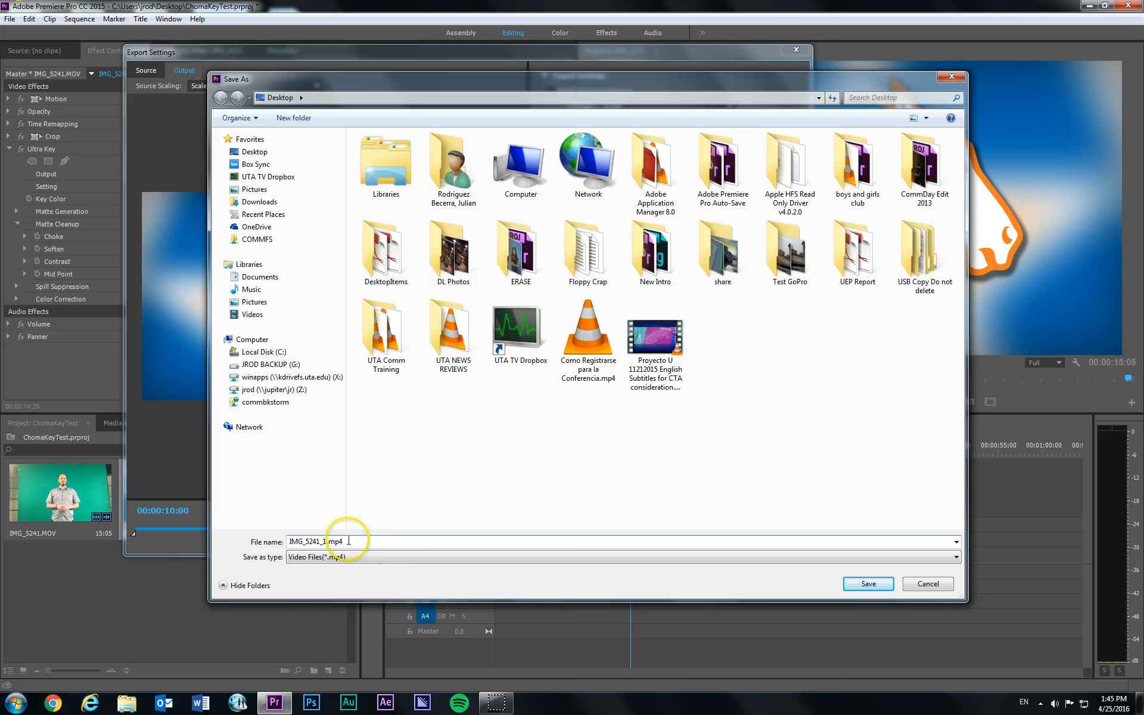
left_click(255, 541)
left_click(543, 490)
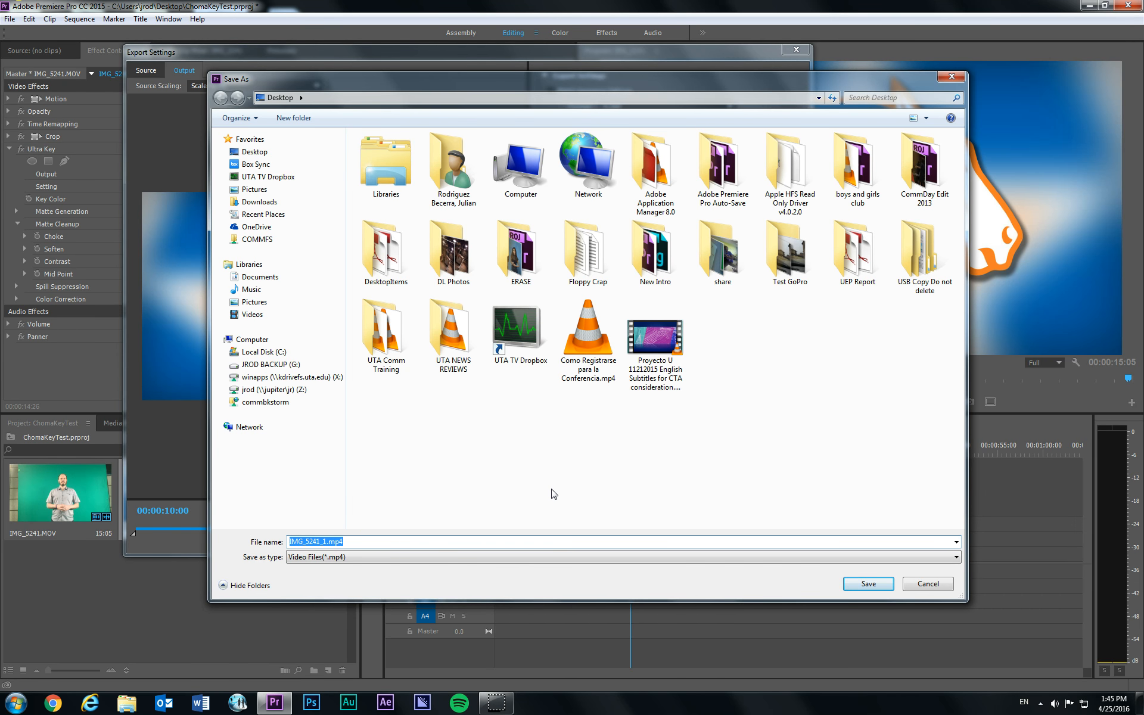
type("test")
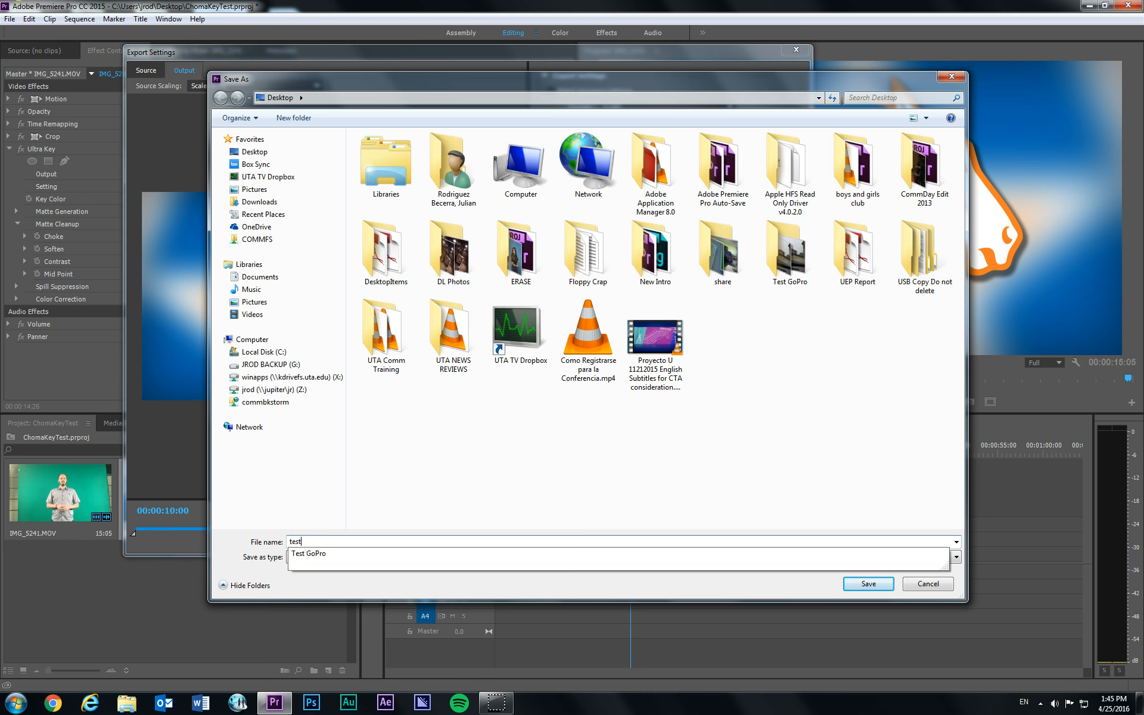
left_click(601, 454)
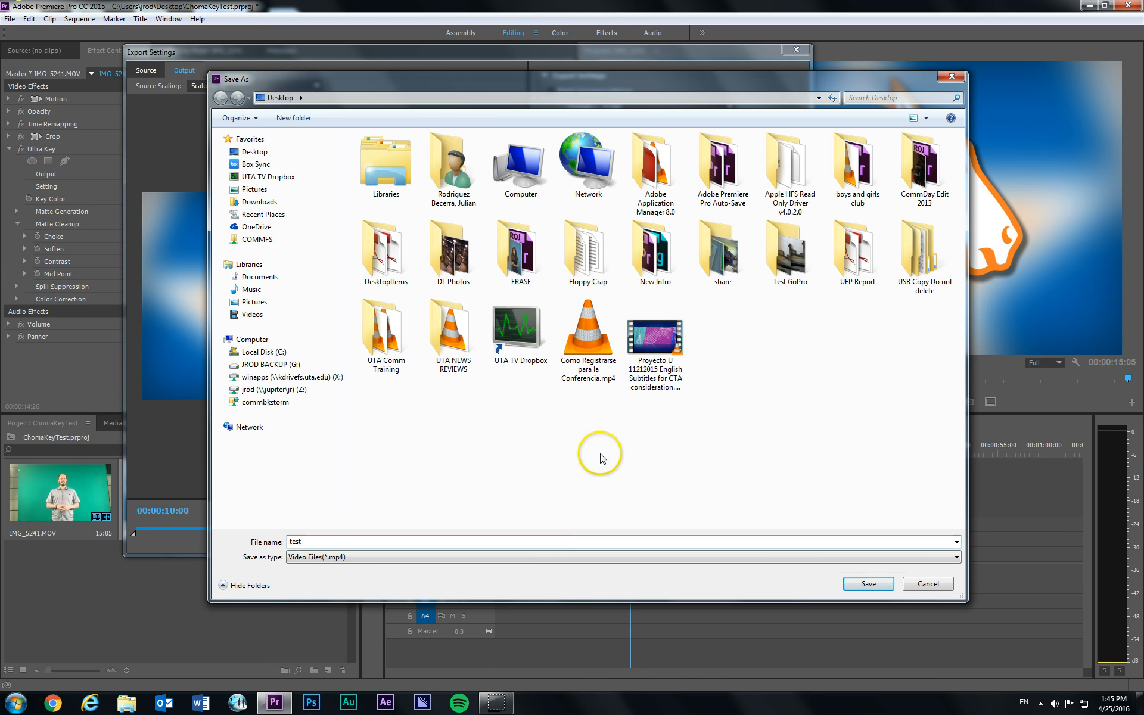
left_click(852, 583)
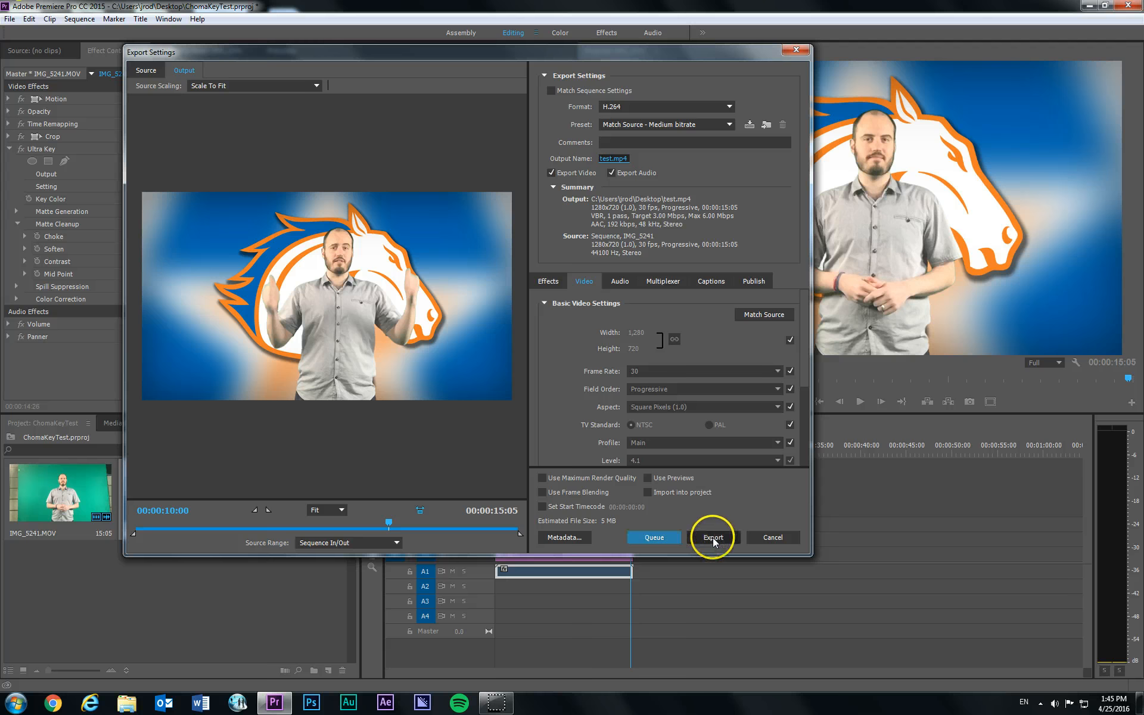
left_click(713, 538)
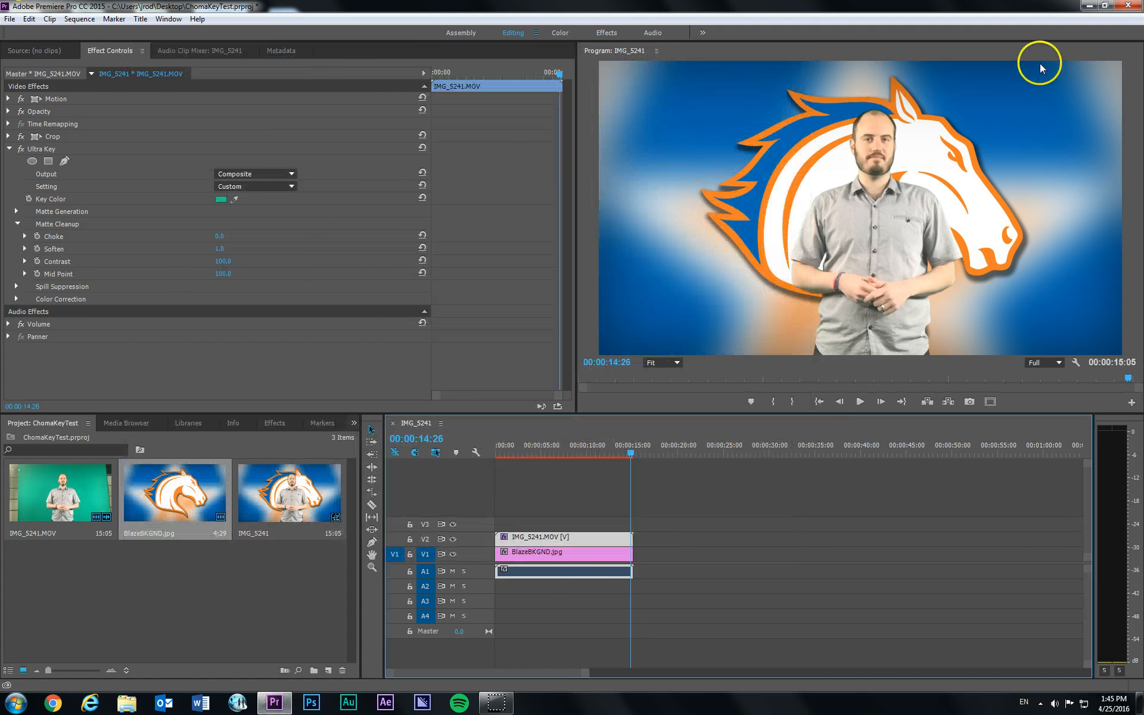
- Switch to the Windows desktop and open the exported test.mp4 to check it
left_click(1089, 6)
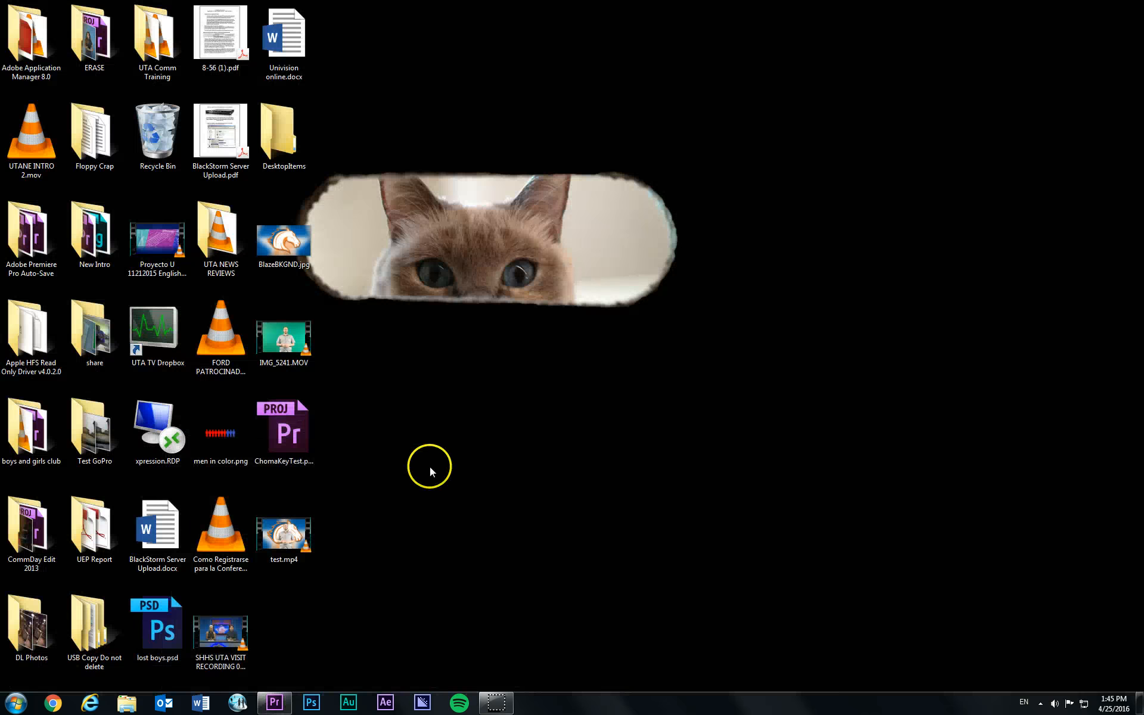
double_click(284, 532)
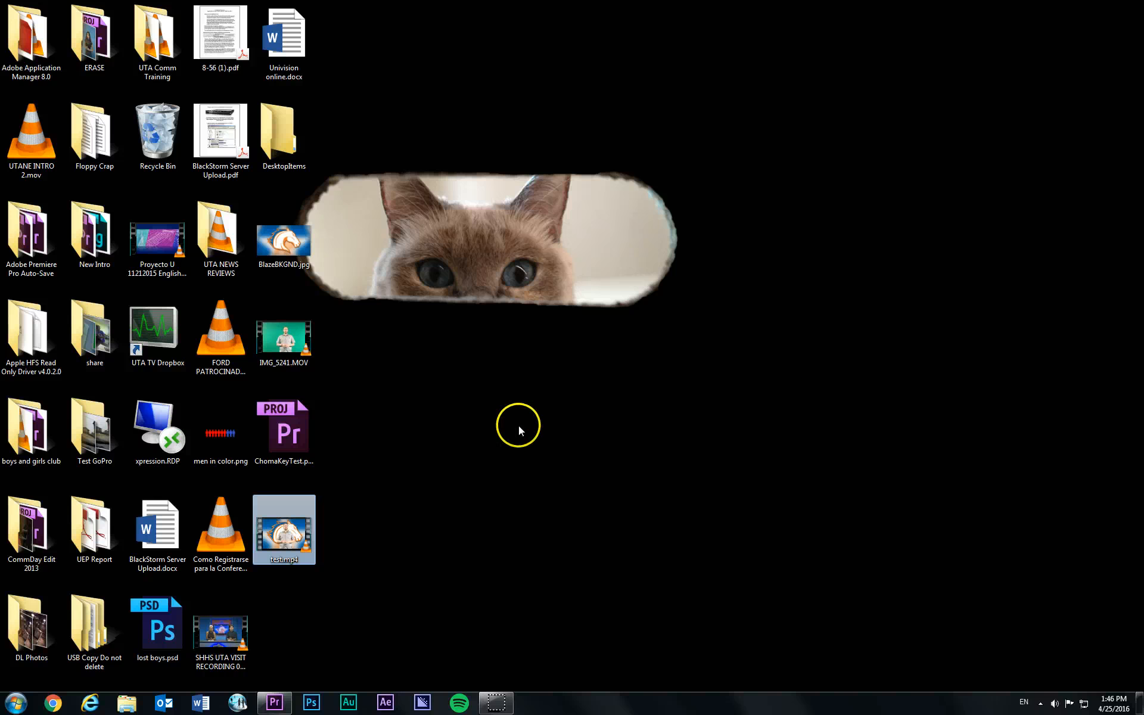
left_click(616, 473)
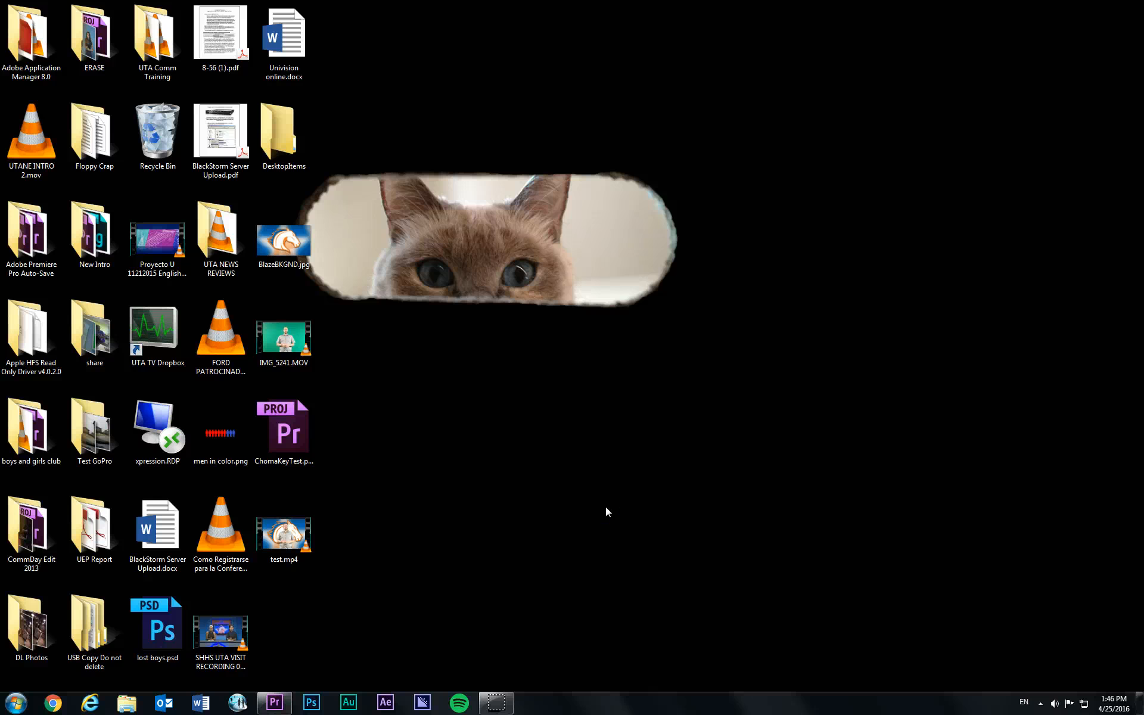